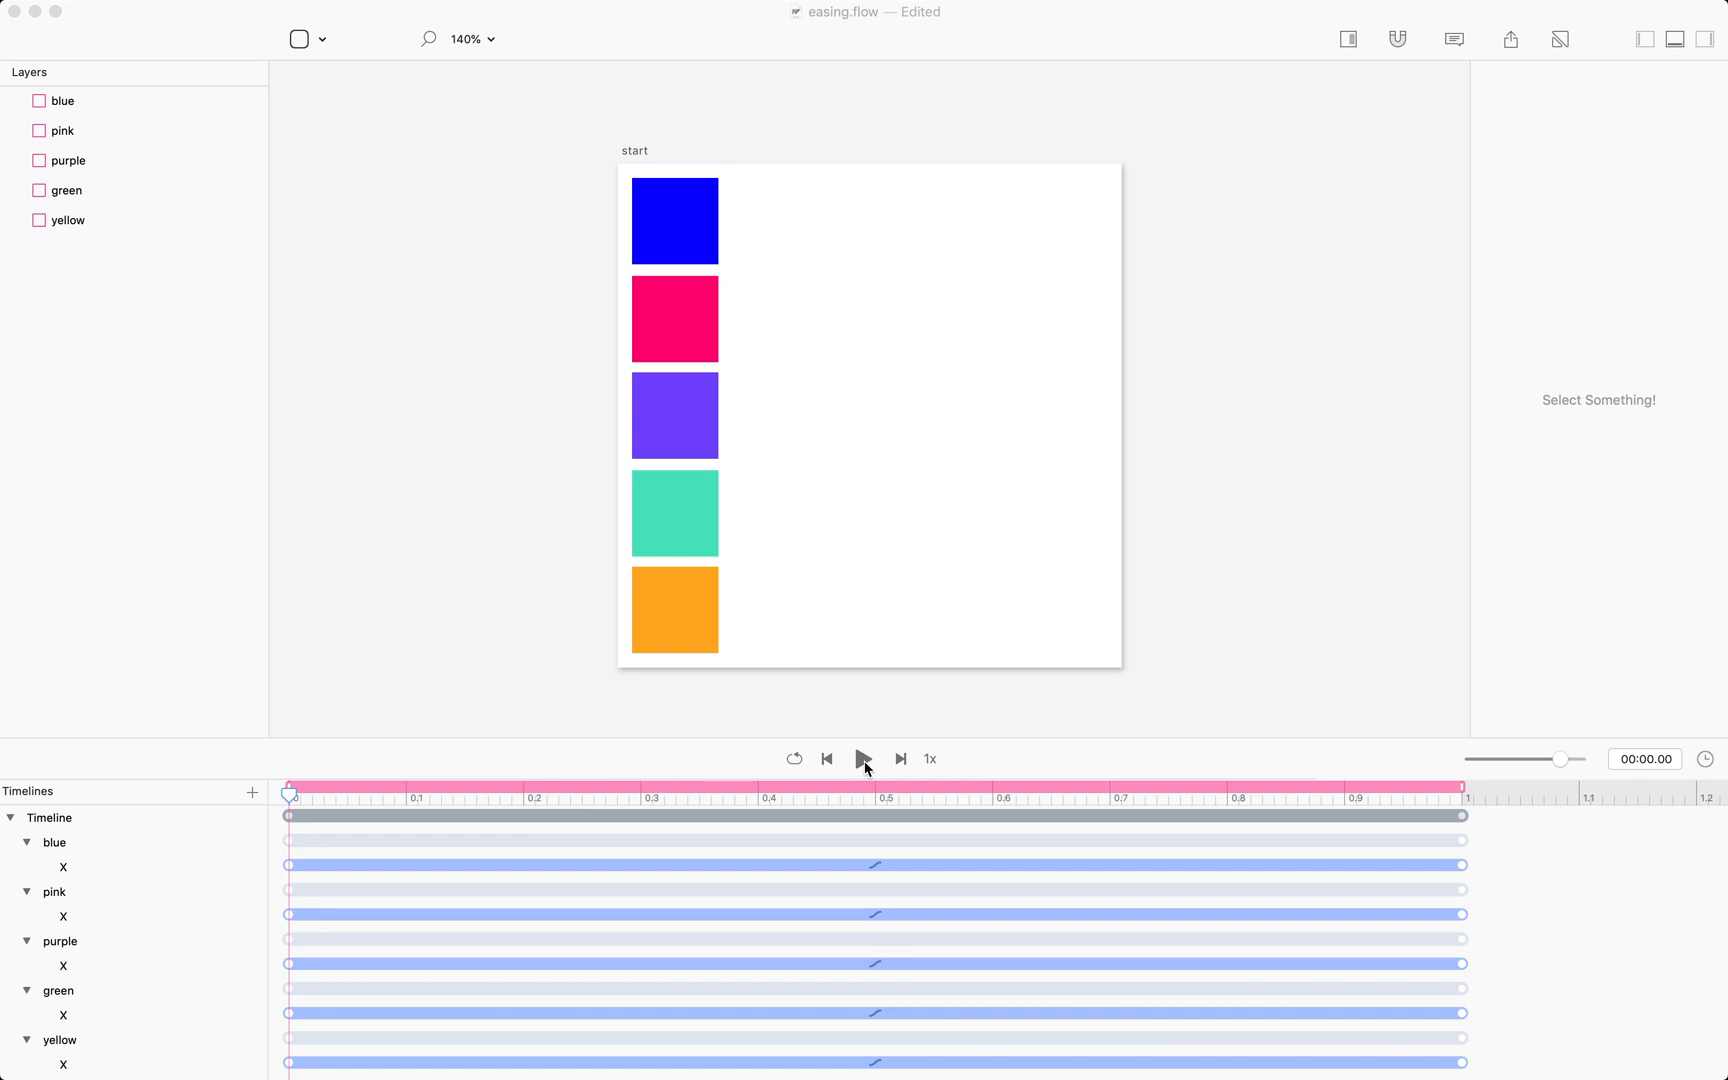
Play the animation preview of the five boxes sliding across the artboard.
{"action": "left_click", "coordinate": [865, 765]}
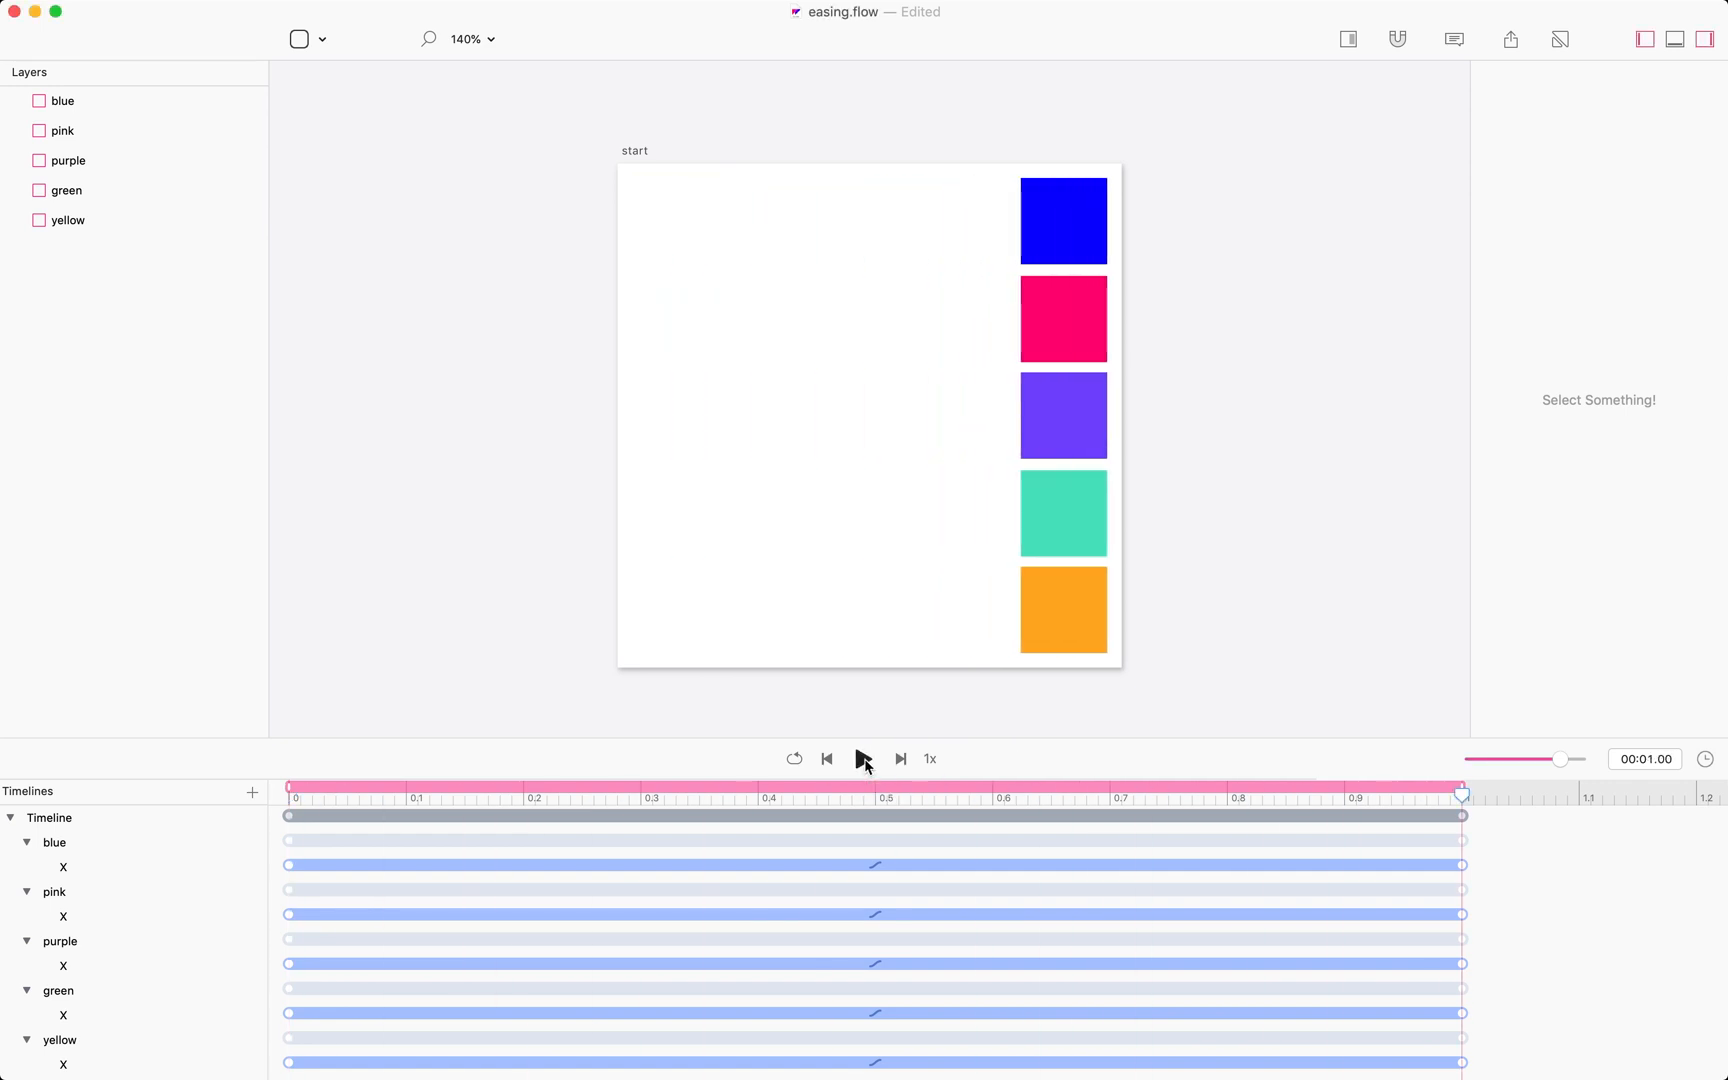
{"action": "left_click", "coordinate": [865, 765]}
{"action": "left_click", "coordinate": [865, 765]}
Set the blue box's X easing to Ease Out Quart and play the preview.
{"action": "left_click", "coordinate": [876, 866]}
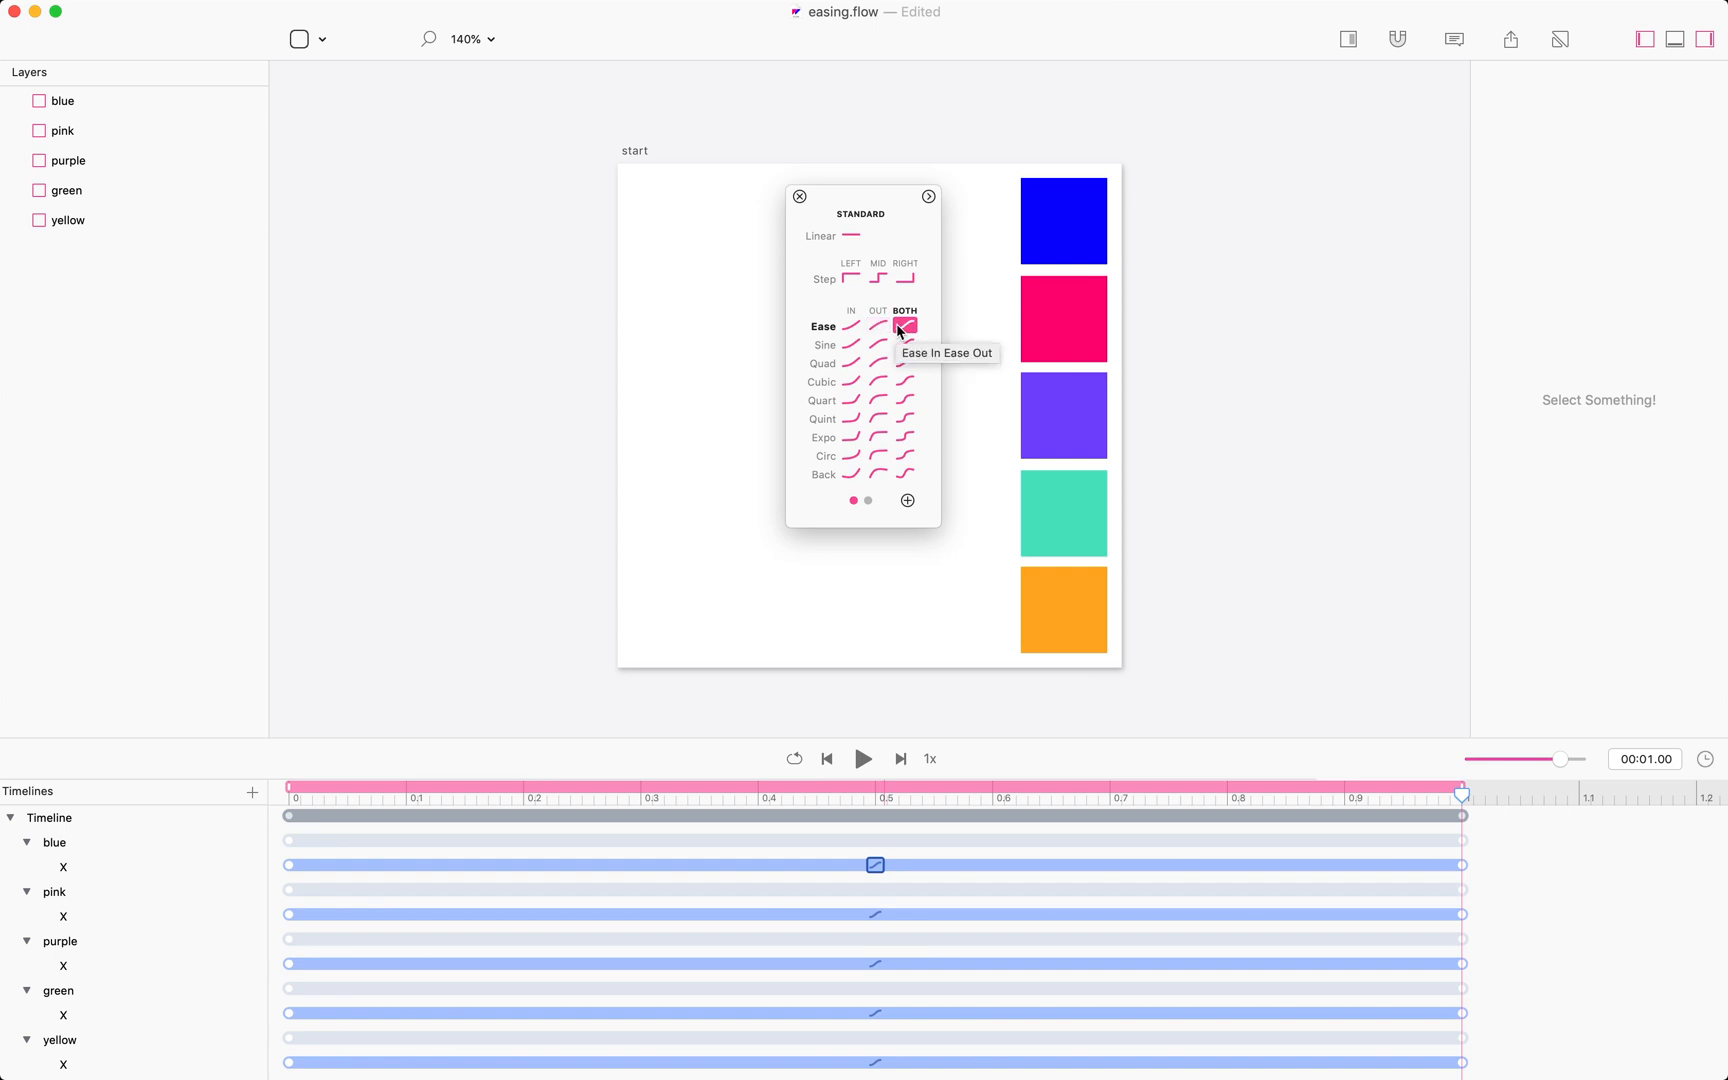
{"action": "left_click", "coordinate": [878, 400]}
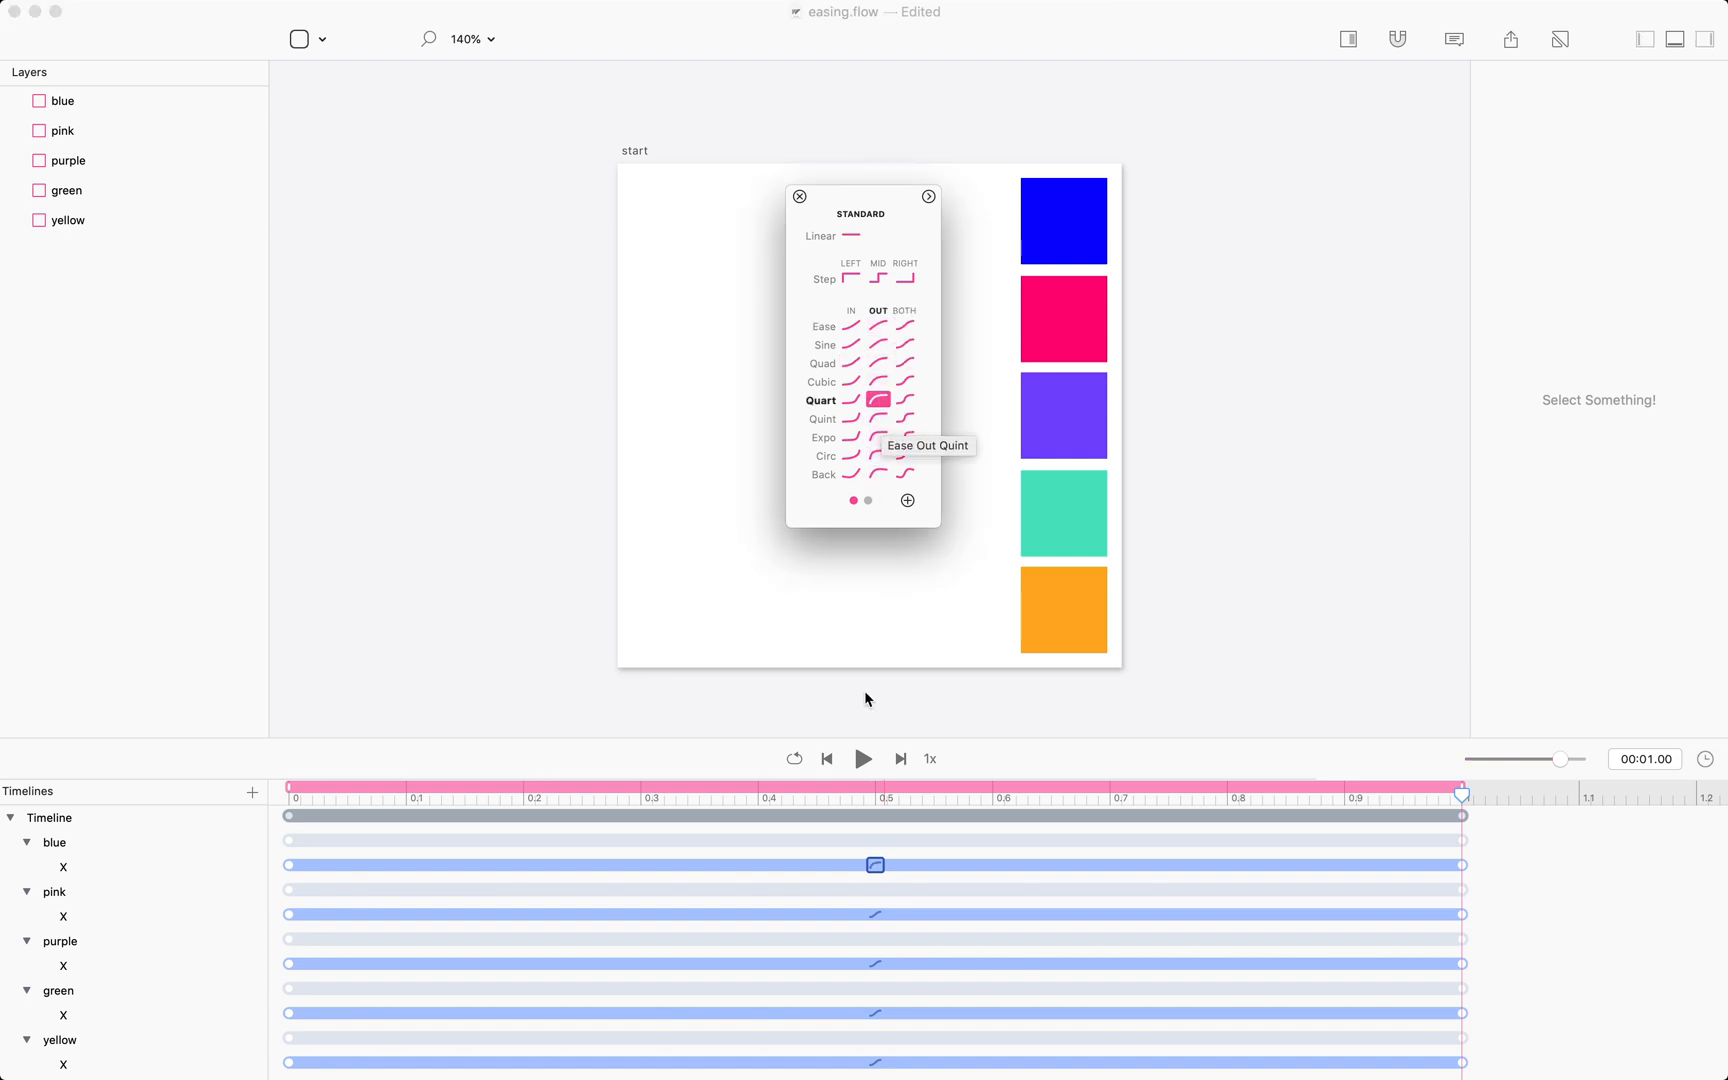
{"action": "left_click", "coordinate": [866, 762]}
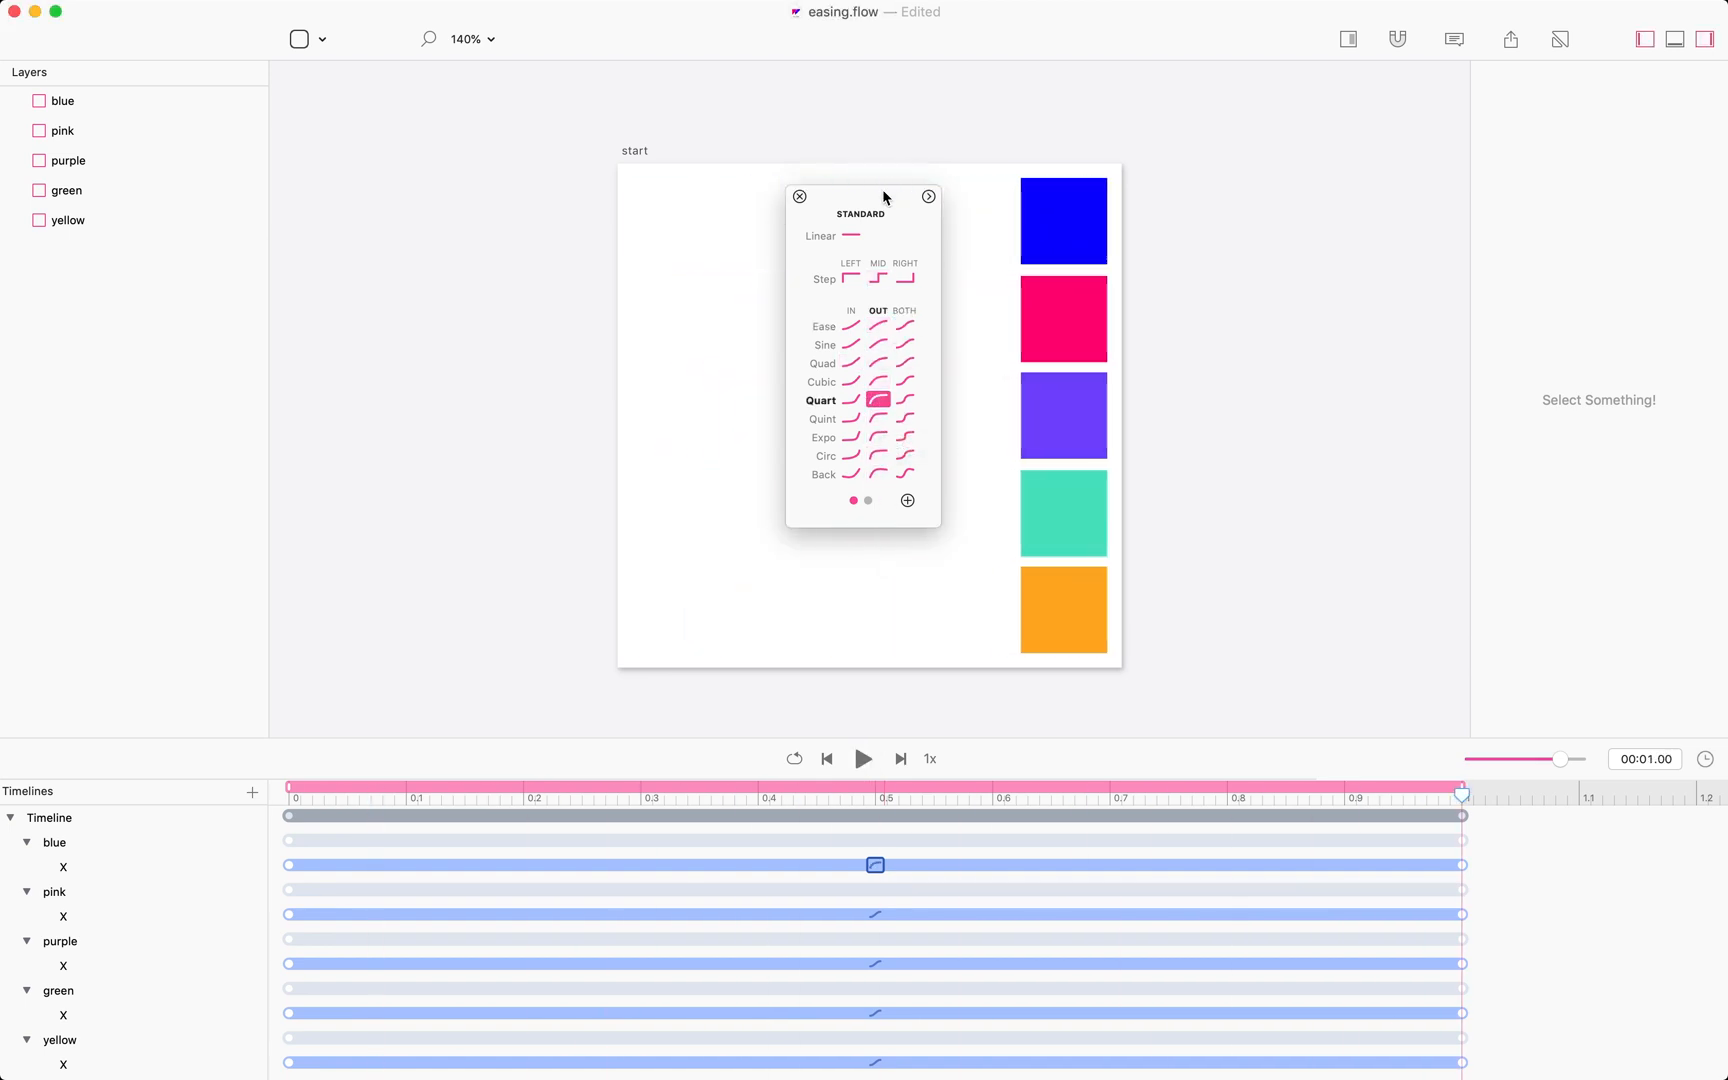
Move the easing picker beside the artboard, change the blue box's X easing to Ease In Cubic, and preview.
{"action": "left_click_drag", "start_coordinate": [884, 198], "coordinate": [1423, 185]}
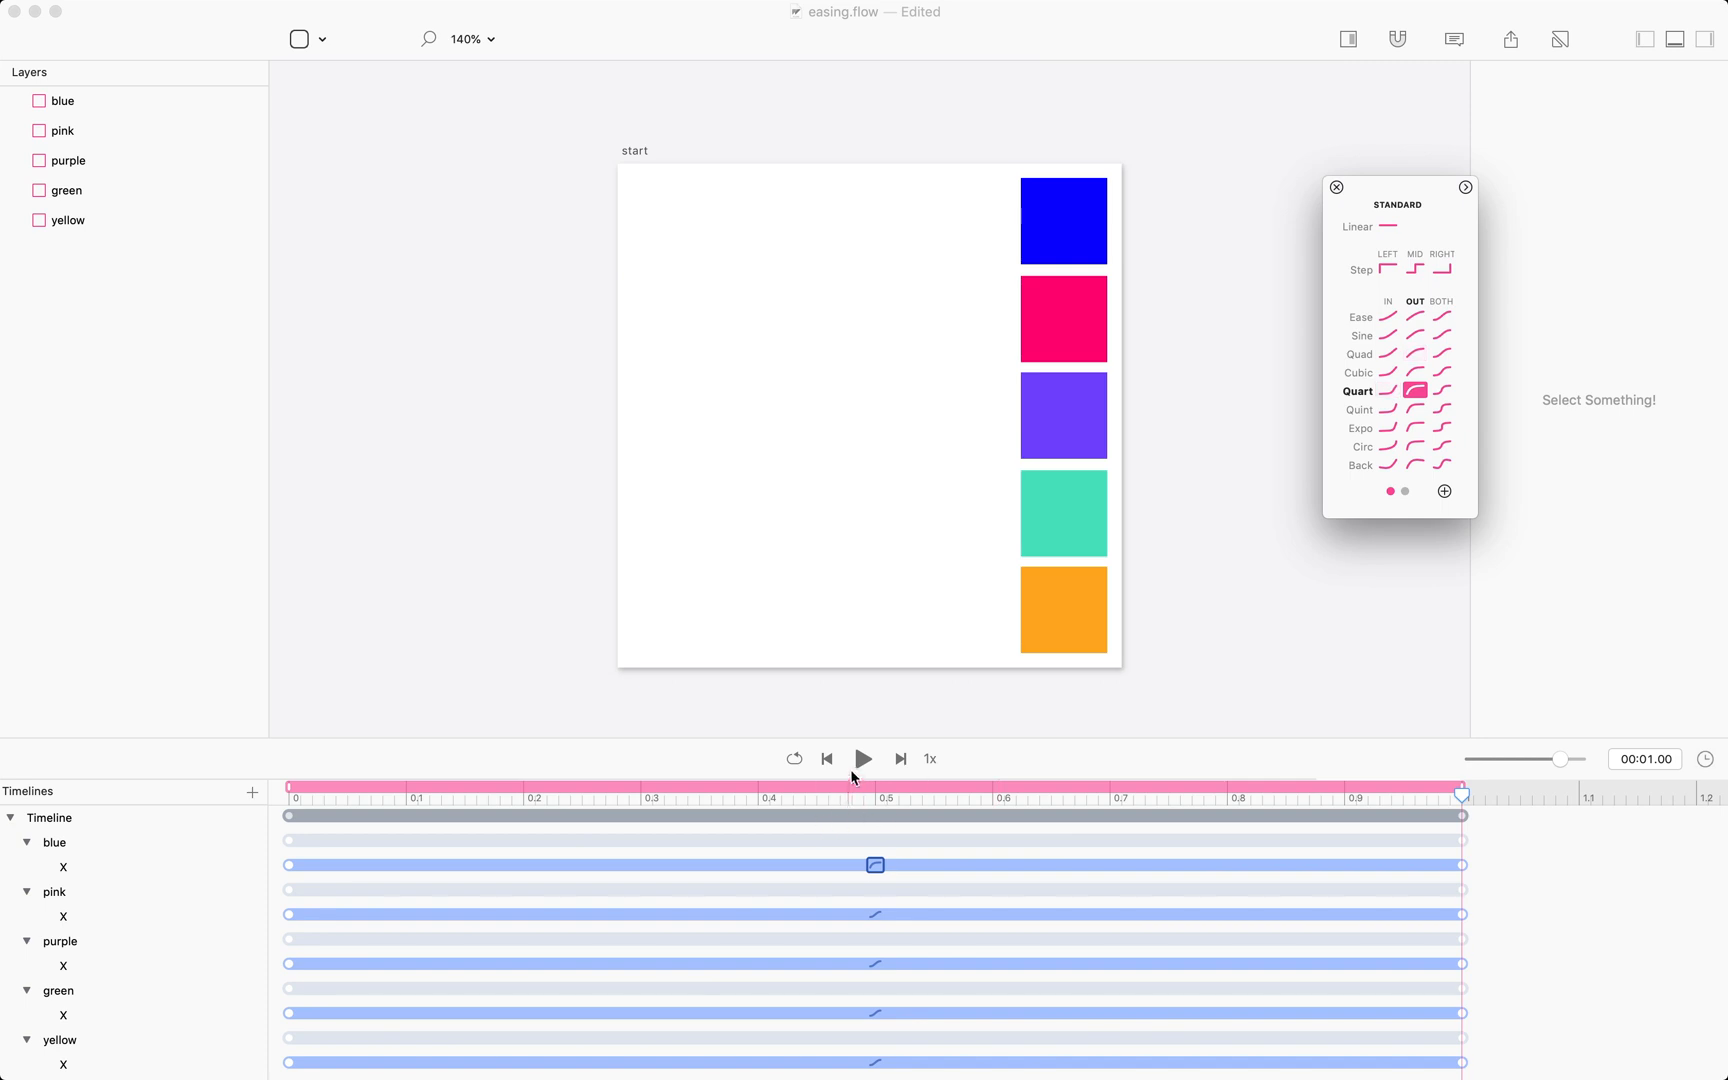
{"action": "left_click", "coordinate": [864, 760]}
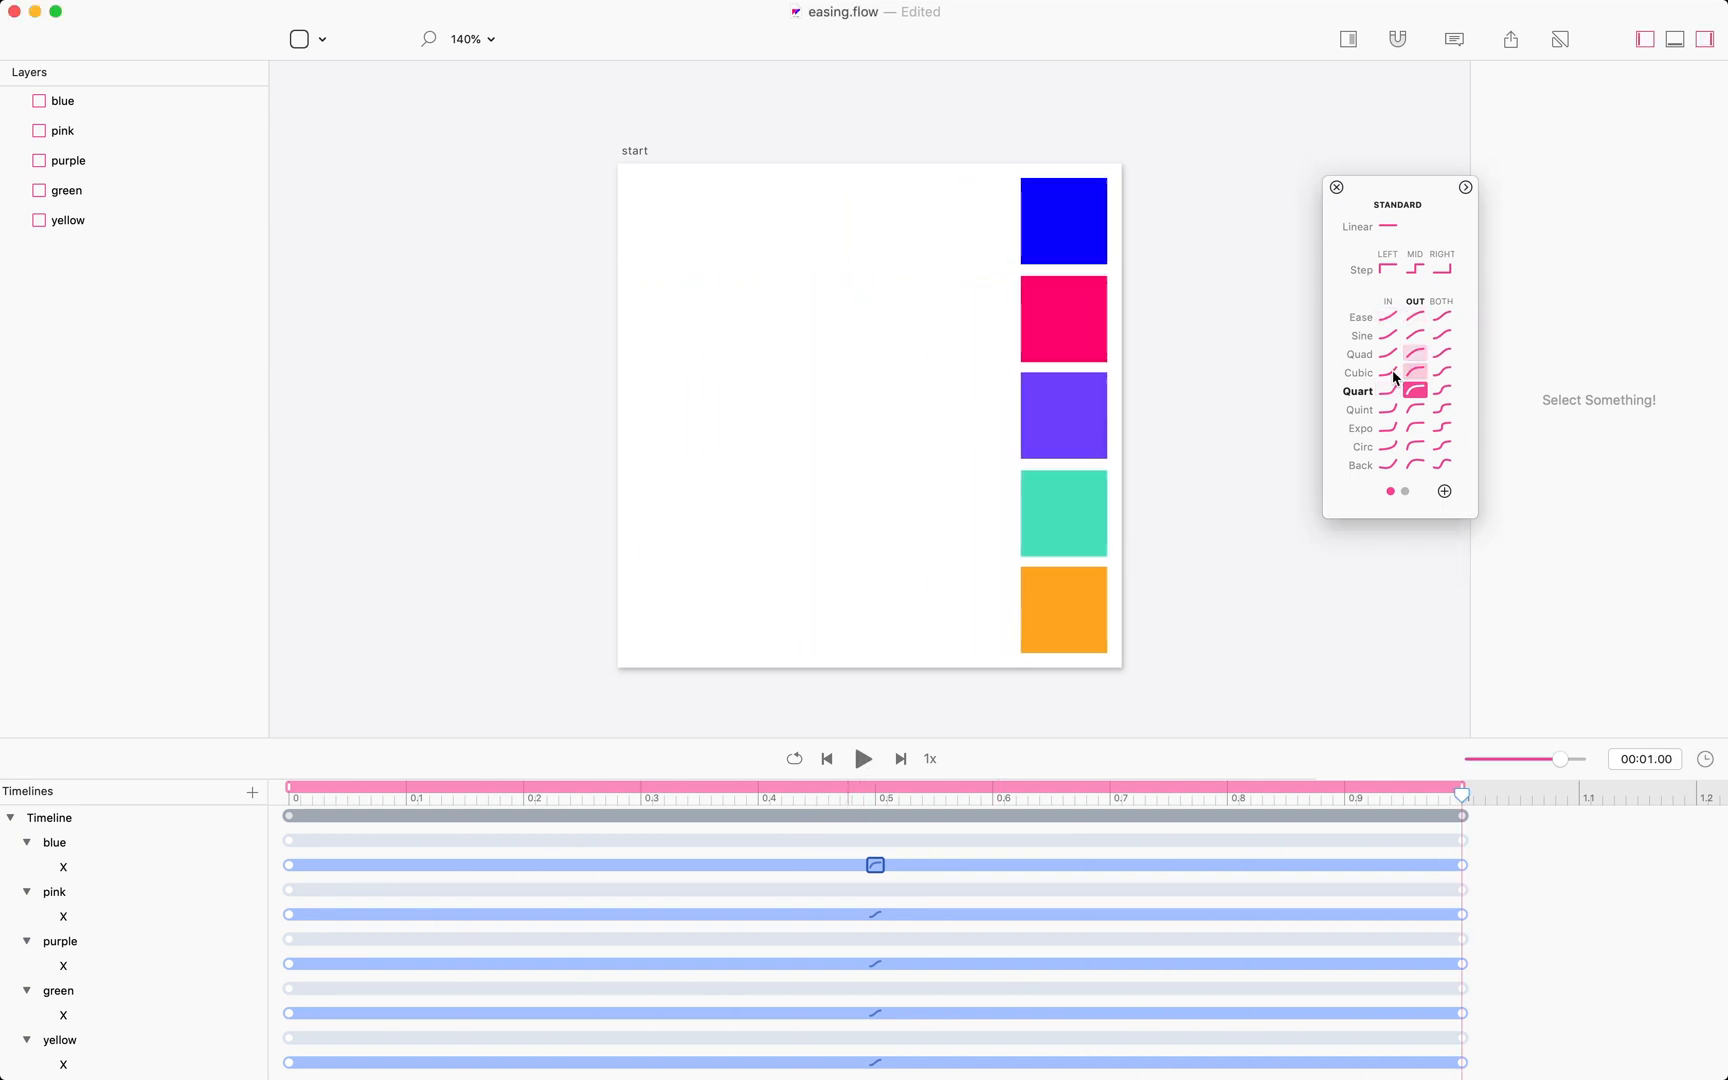
{"action": "left_click", "coordinate": [1389, 372]}
{"action": "left_click", "coordinate": [863, 760]}
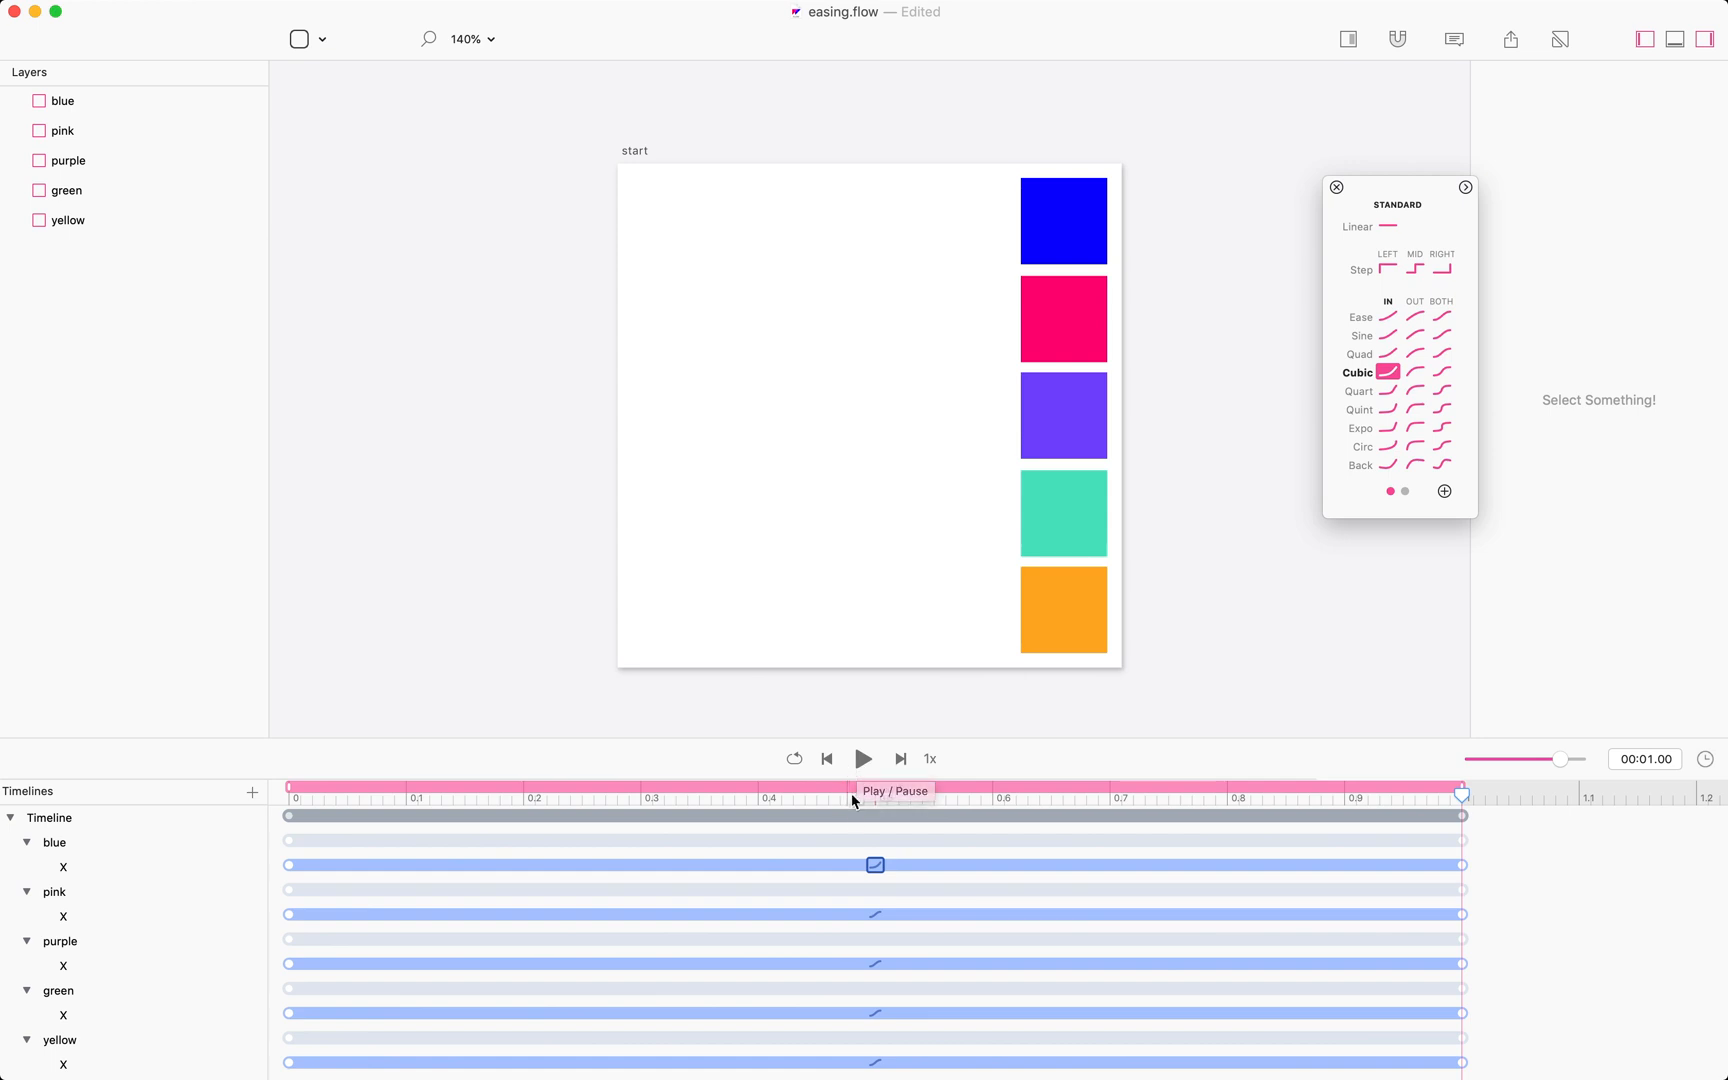
Set the pink box's X easing to Ease In Quad and the purple box's X easing to Ease Out Expo.
{"action": "left_click", "coordinate": [876, 914]}
{"action": "left_click", "coordinate": [1390, 354]}
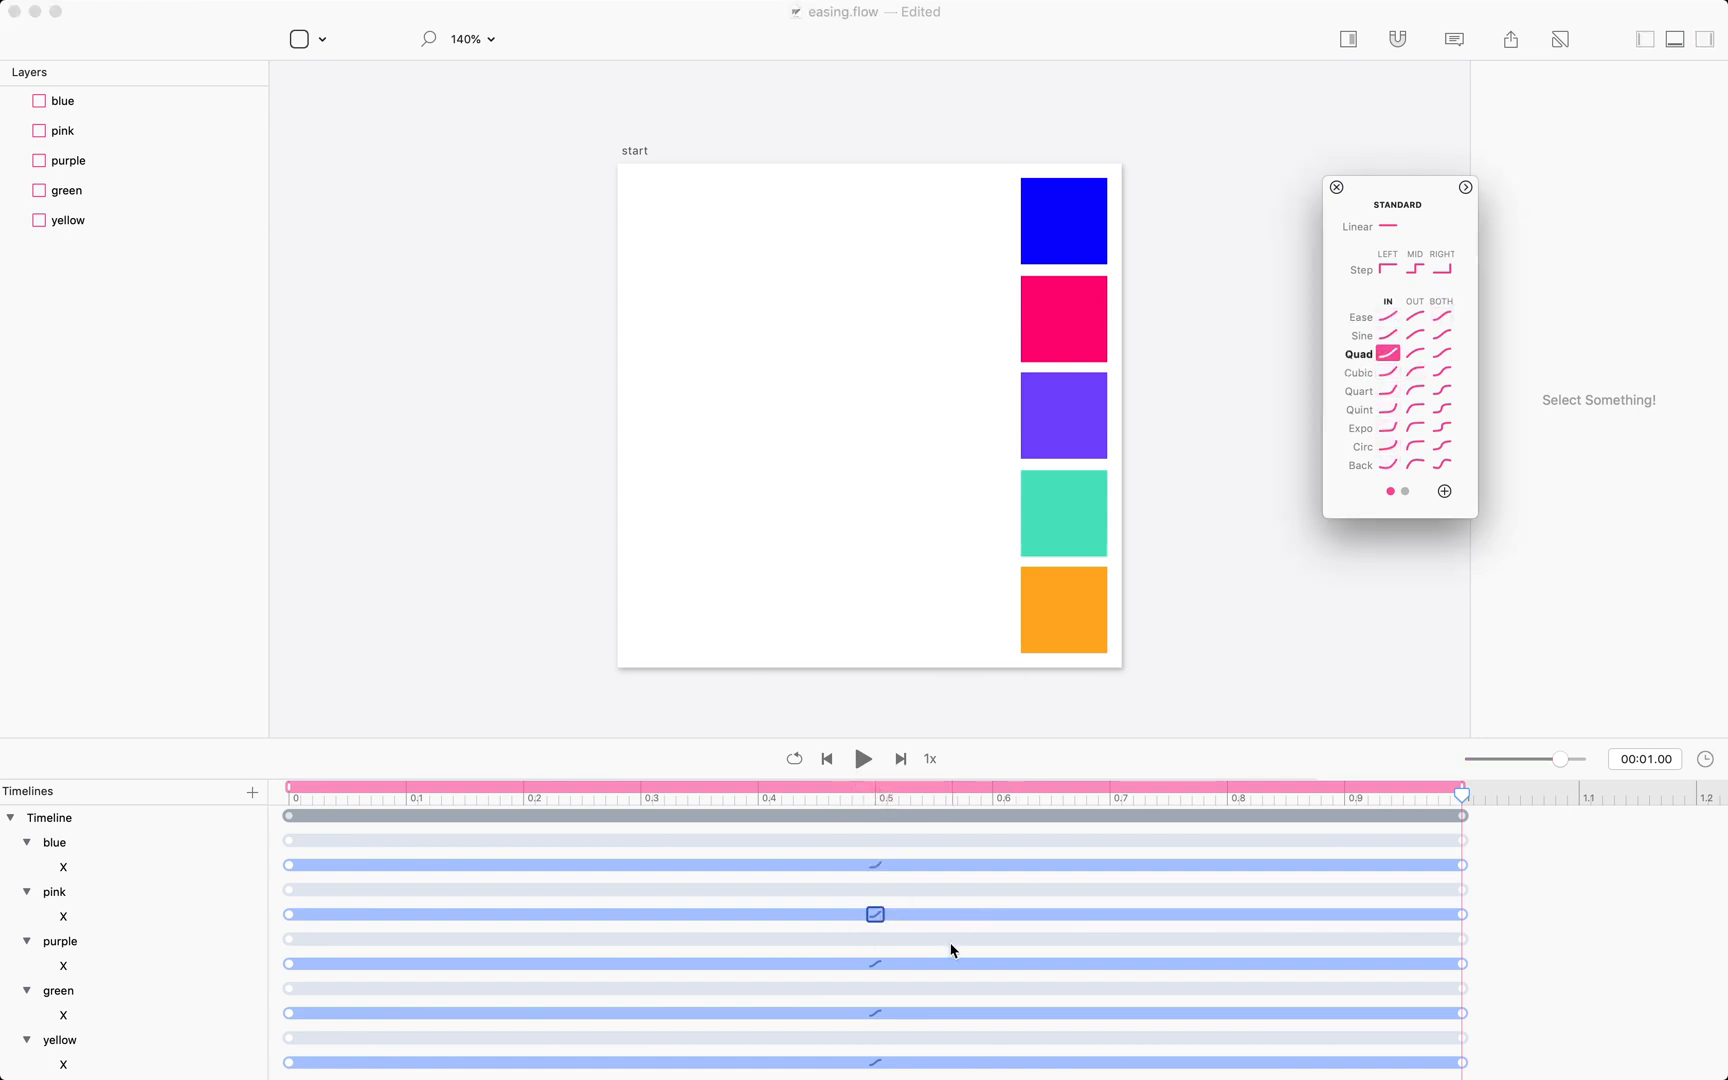
{"action": "left_click", "coordinate": [873, 967]}
{"action": "left_click", "coordinate": [875, 963]}
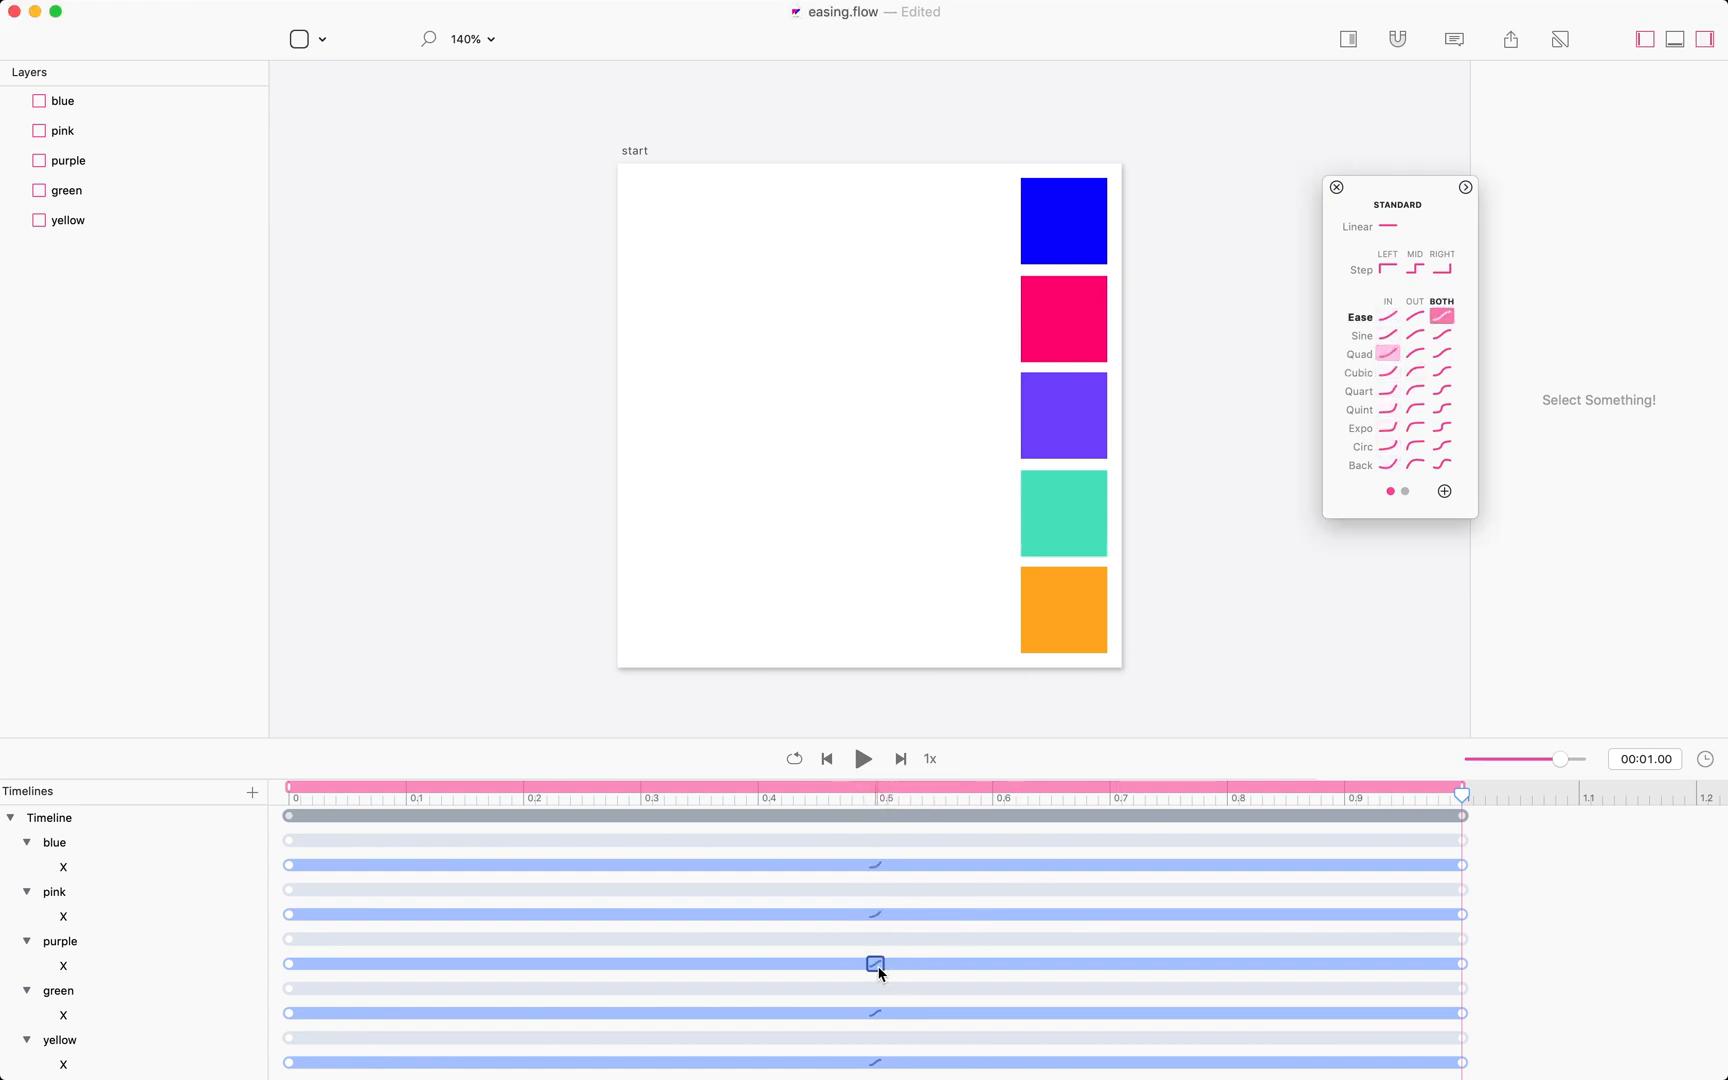
{"action": "left_click", "coordinate": [1415, 428]}
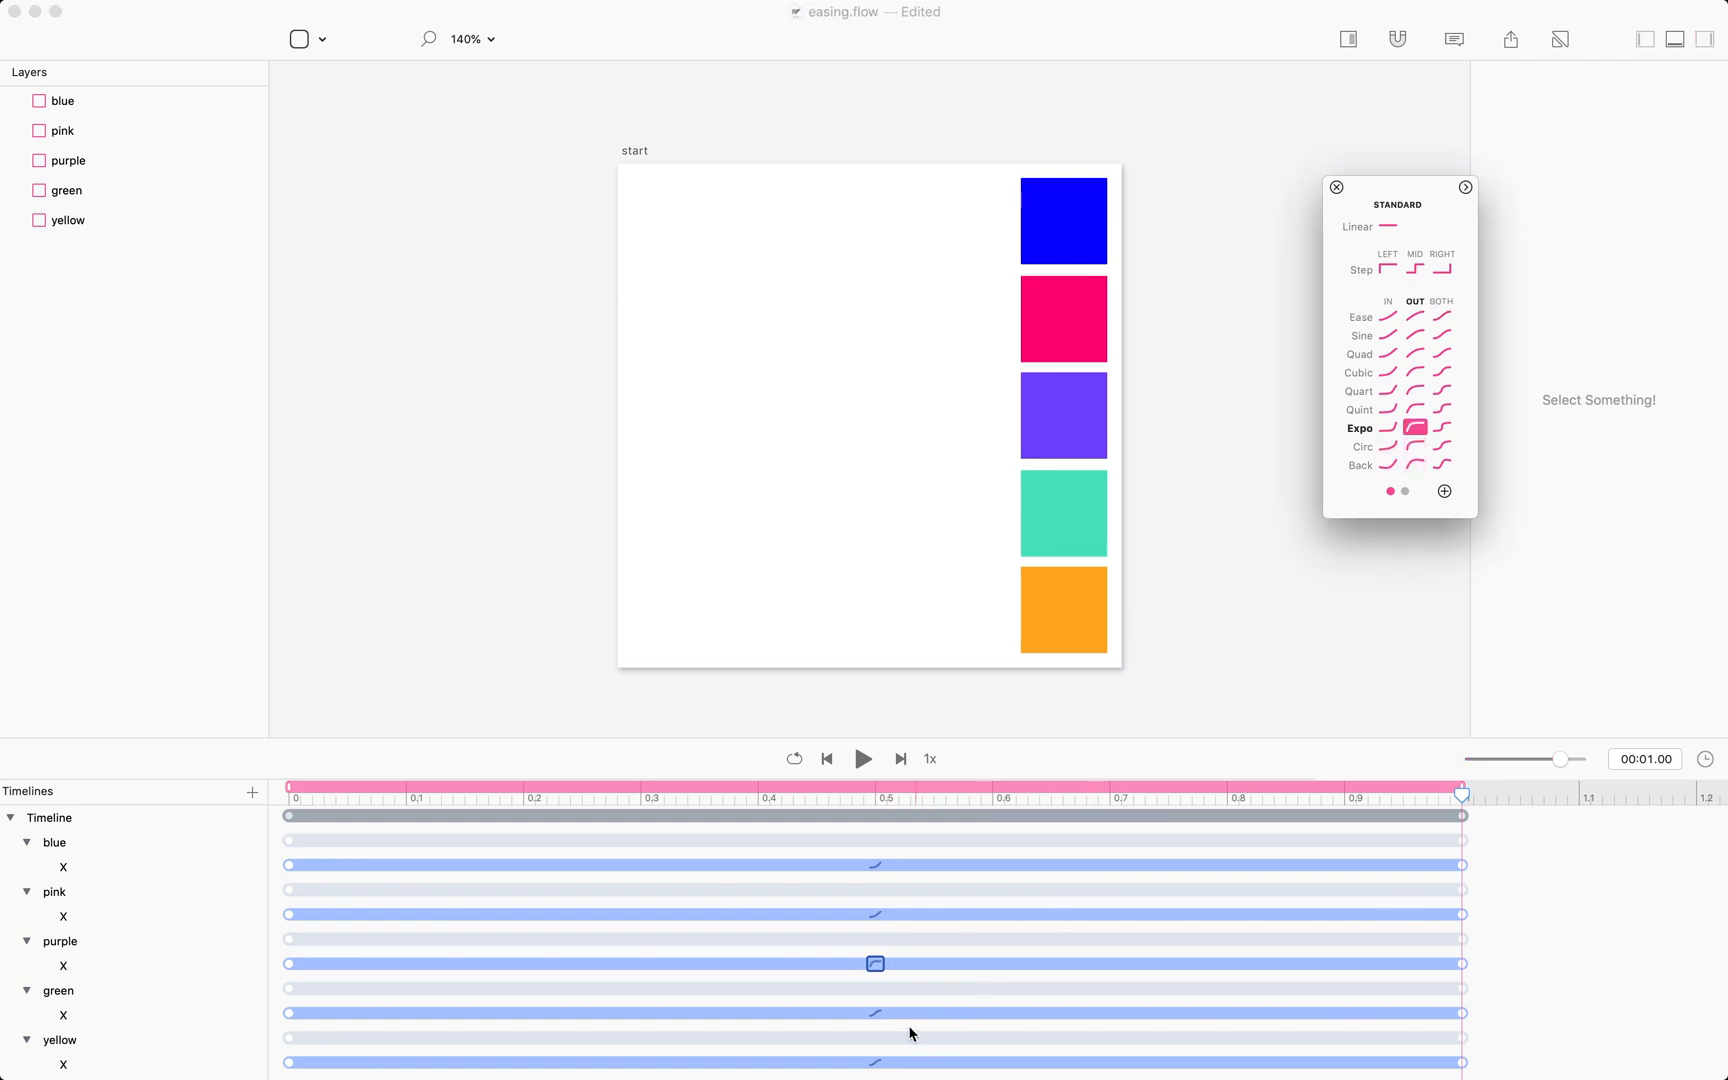
Set the green box's X easing to Ease In Out Circ and the yellow box's to Ease Out Circ, then preview.
{"action": "left_click", "coordinate": [877, 1014]}
{"action": "left_click", "coordinate": [877, 1014]}
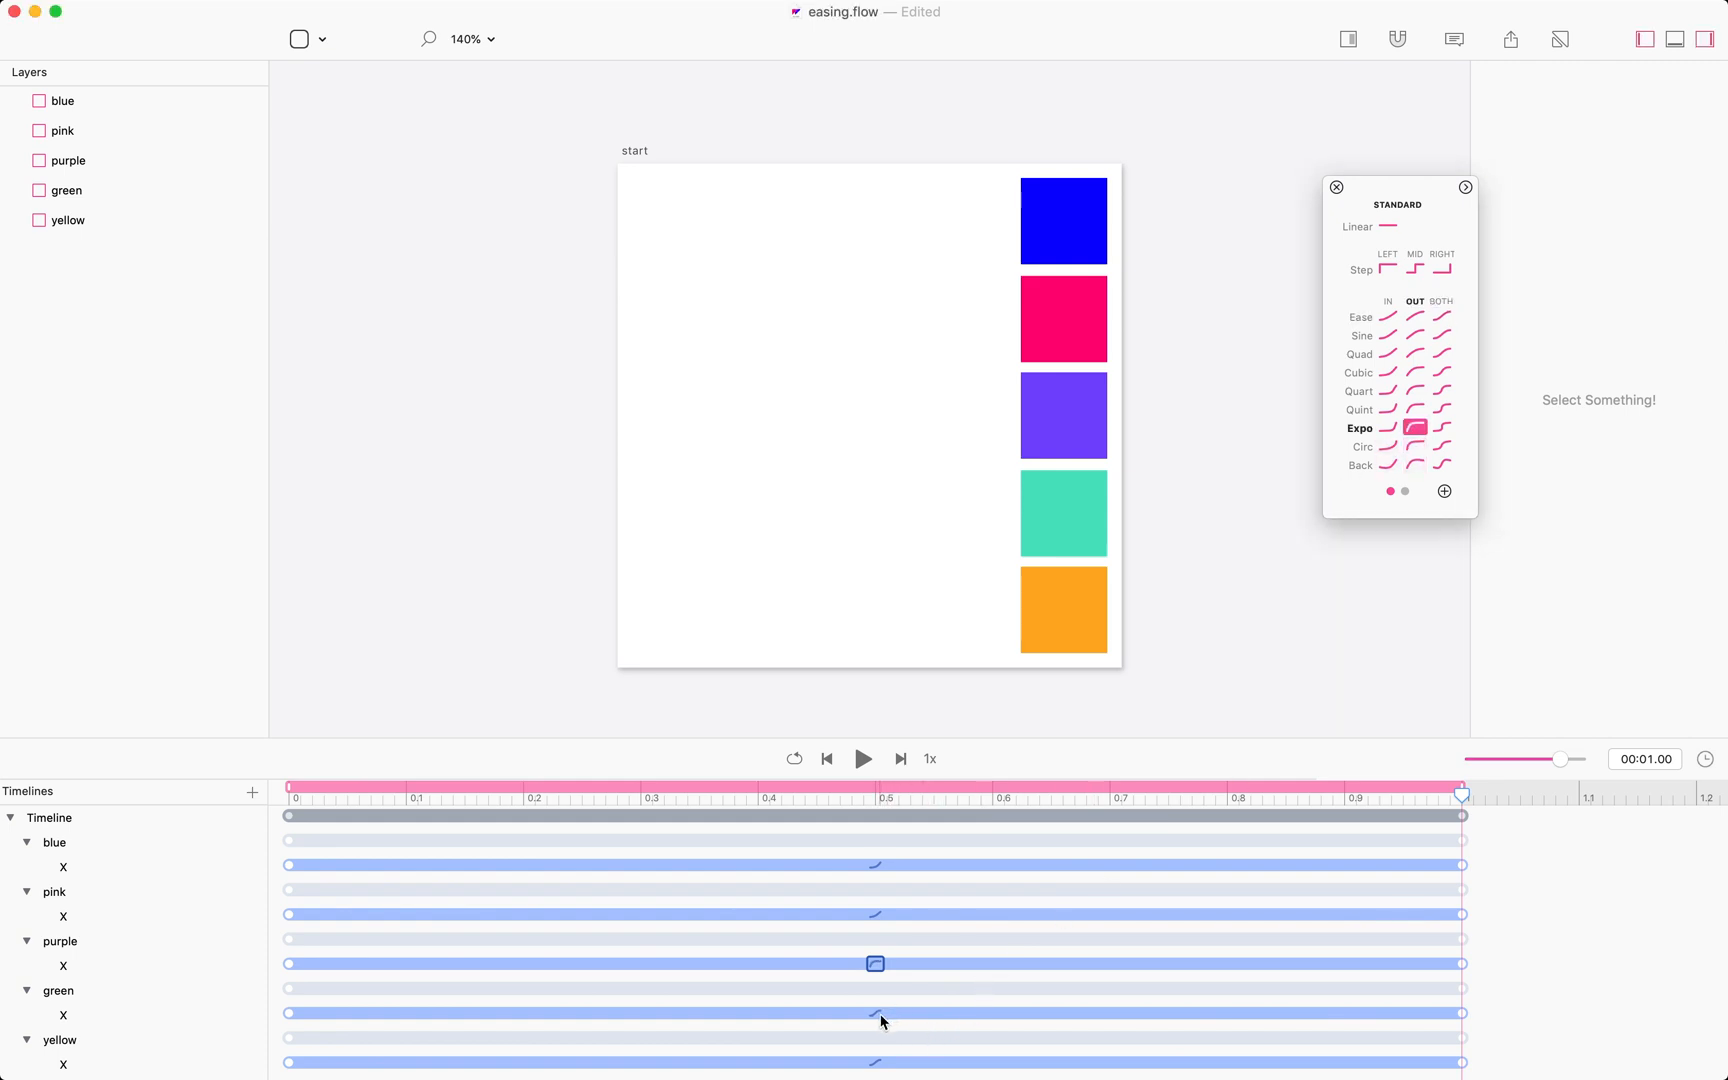
{"action": "left_click", "coordinate": [1442, 446]}
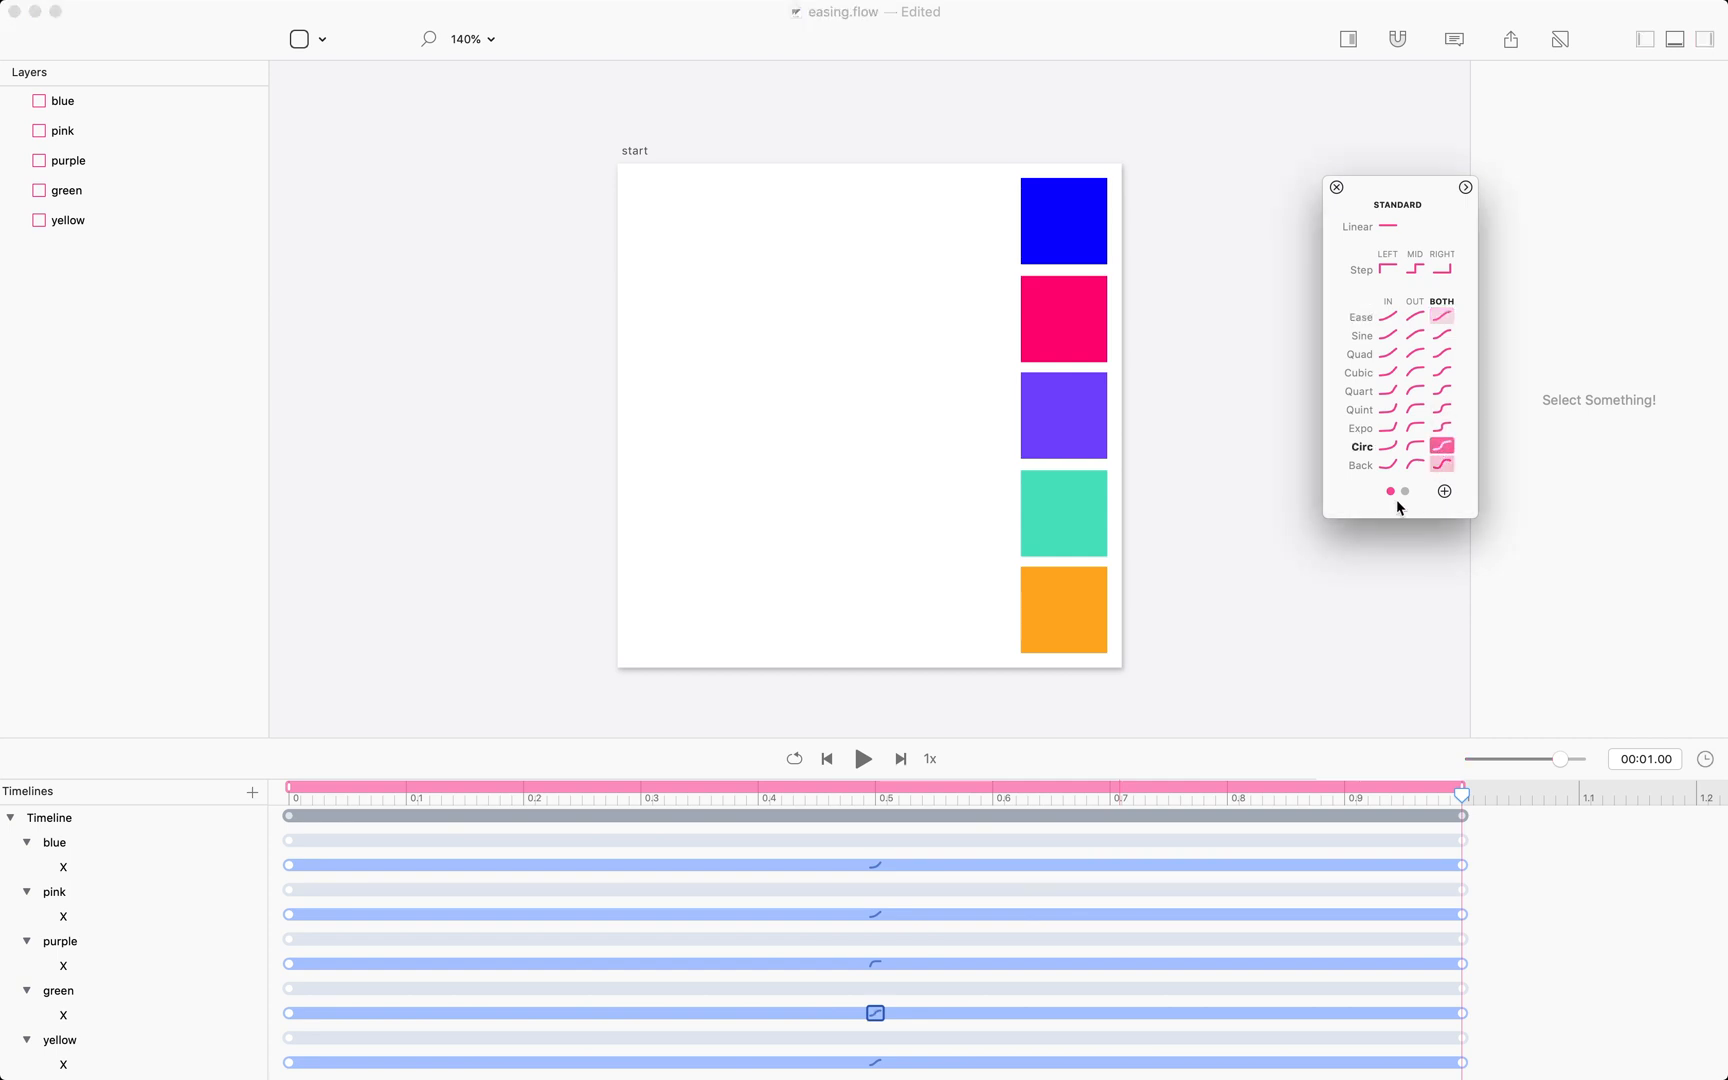
{"action": "left_click", "coordinate": [877, 1062]}
{"action": "left_click", "coordinate": [877, 1062]}
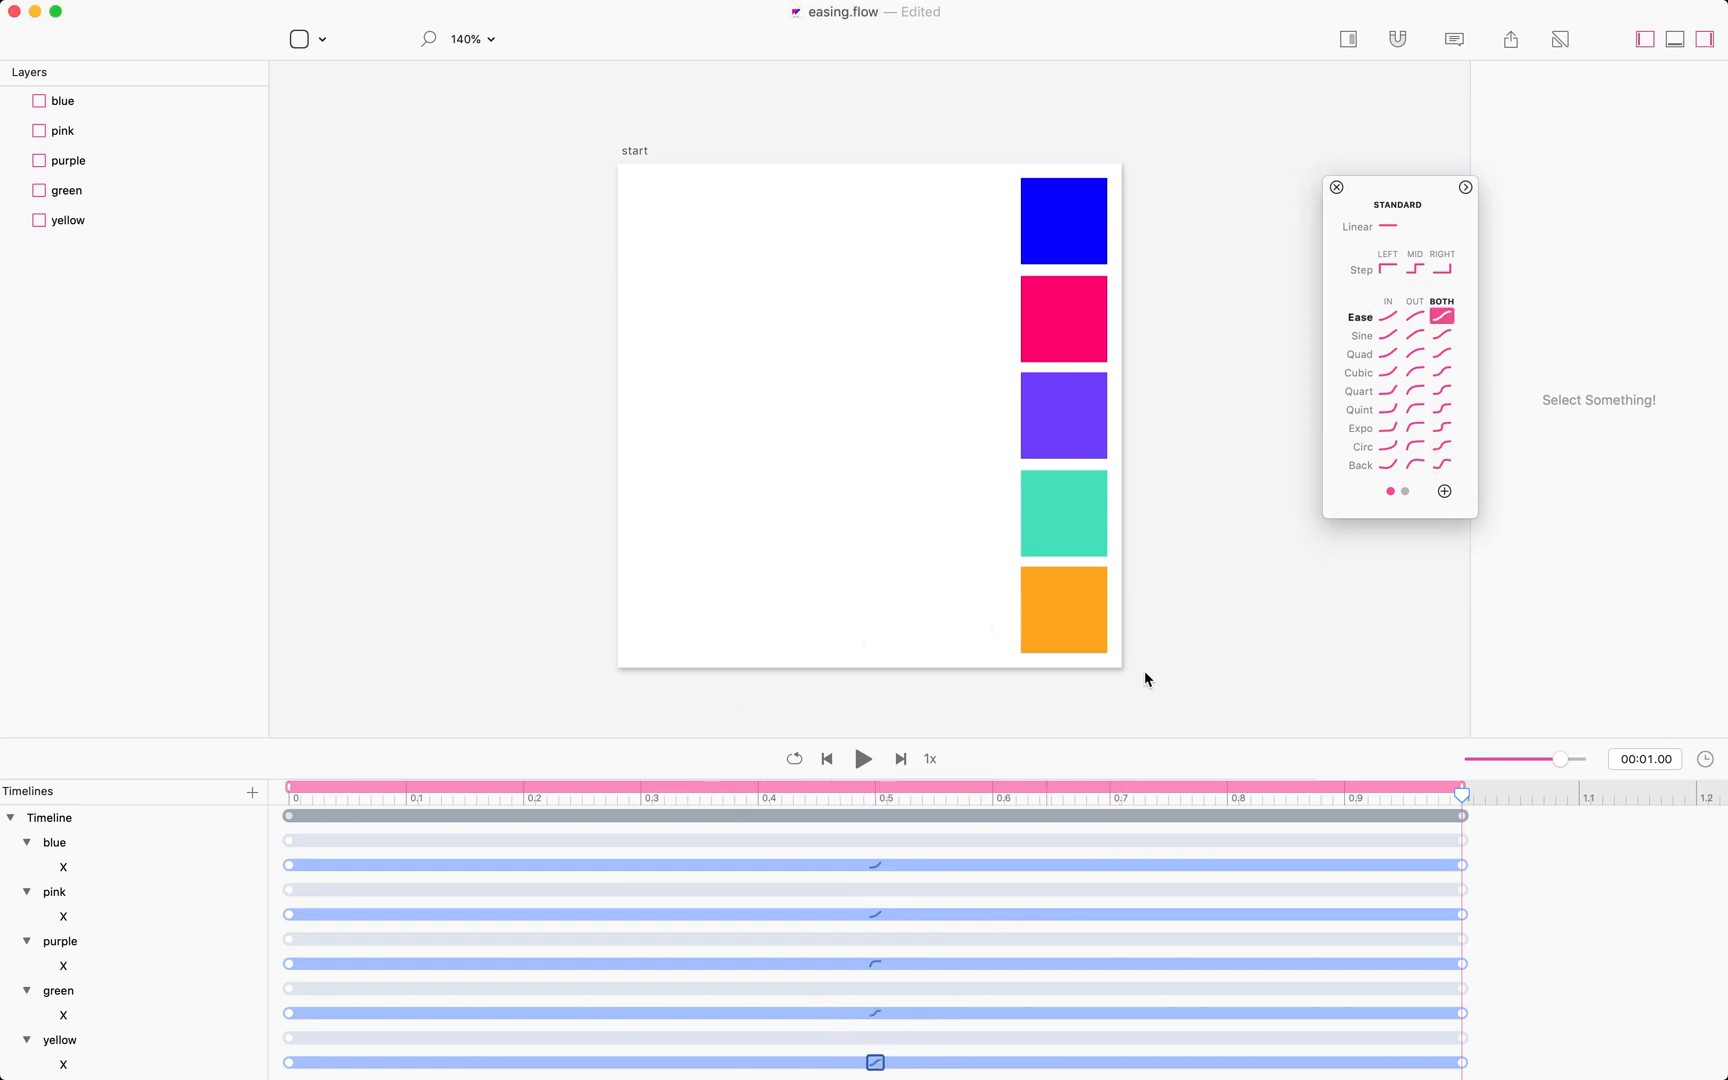
{"action": "left_click", "coordinate": [1415, 446]}
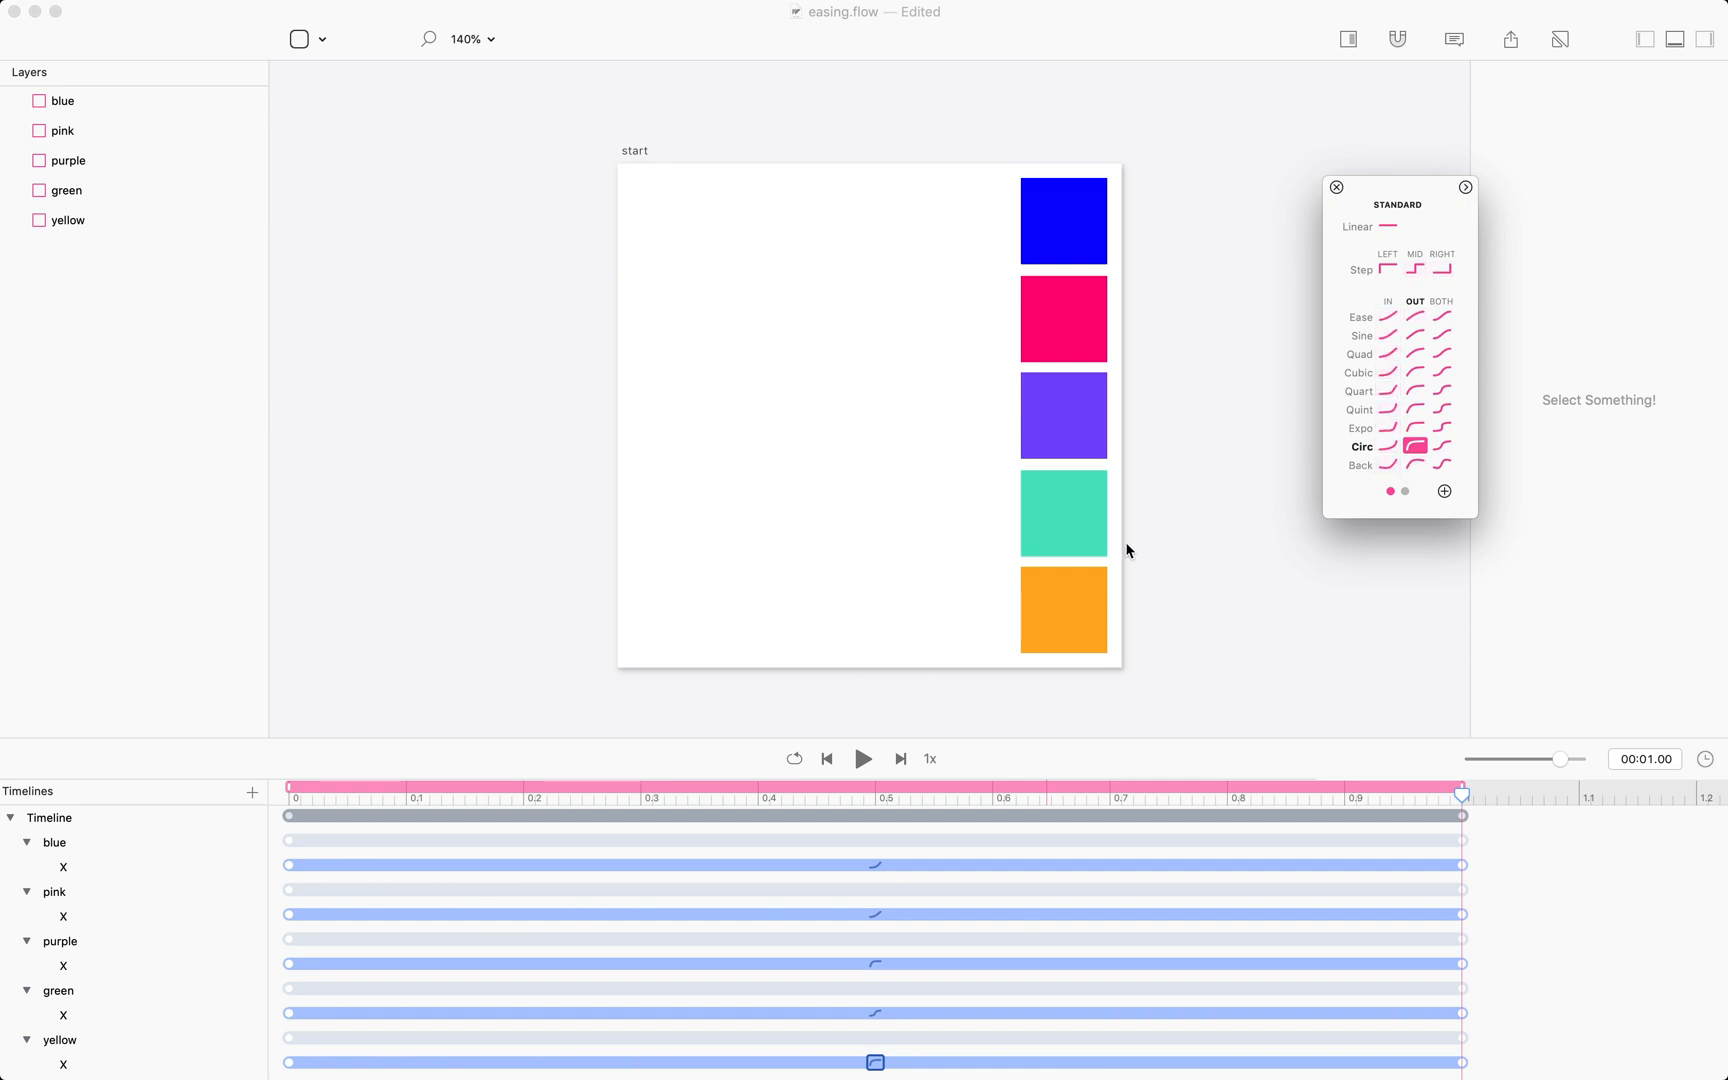
{"action": "left_click", "coordinate": [863, 759]}
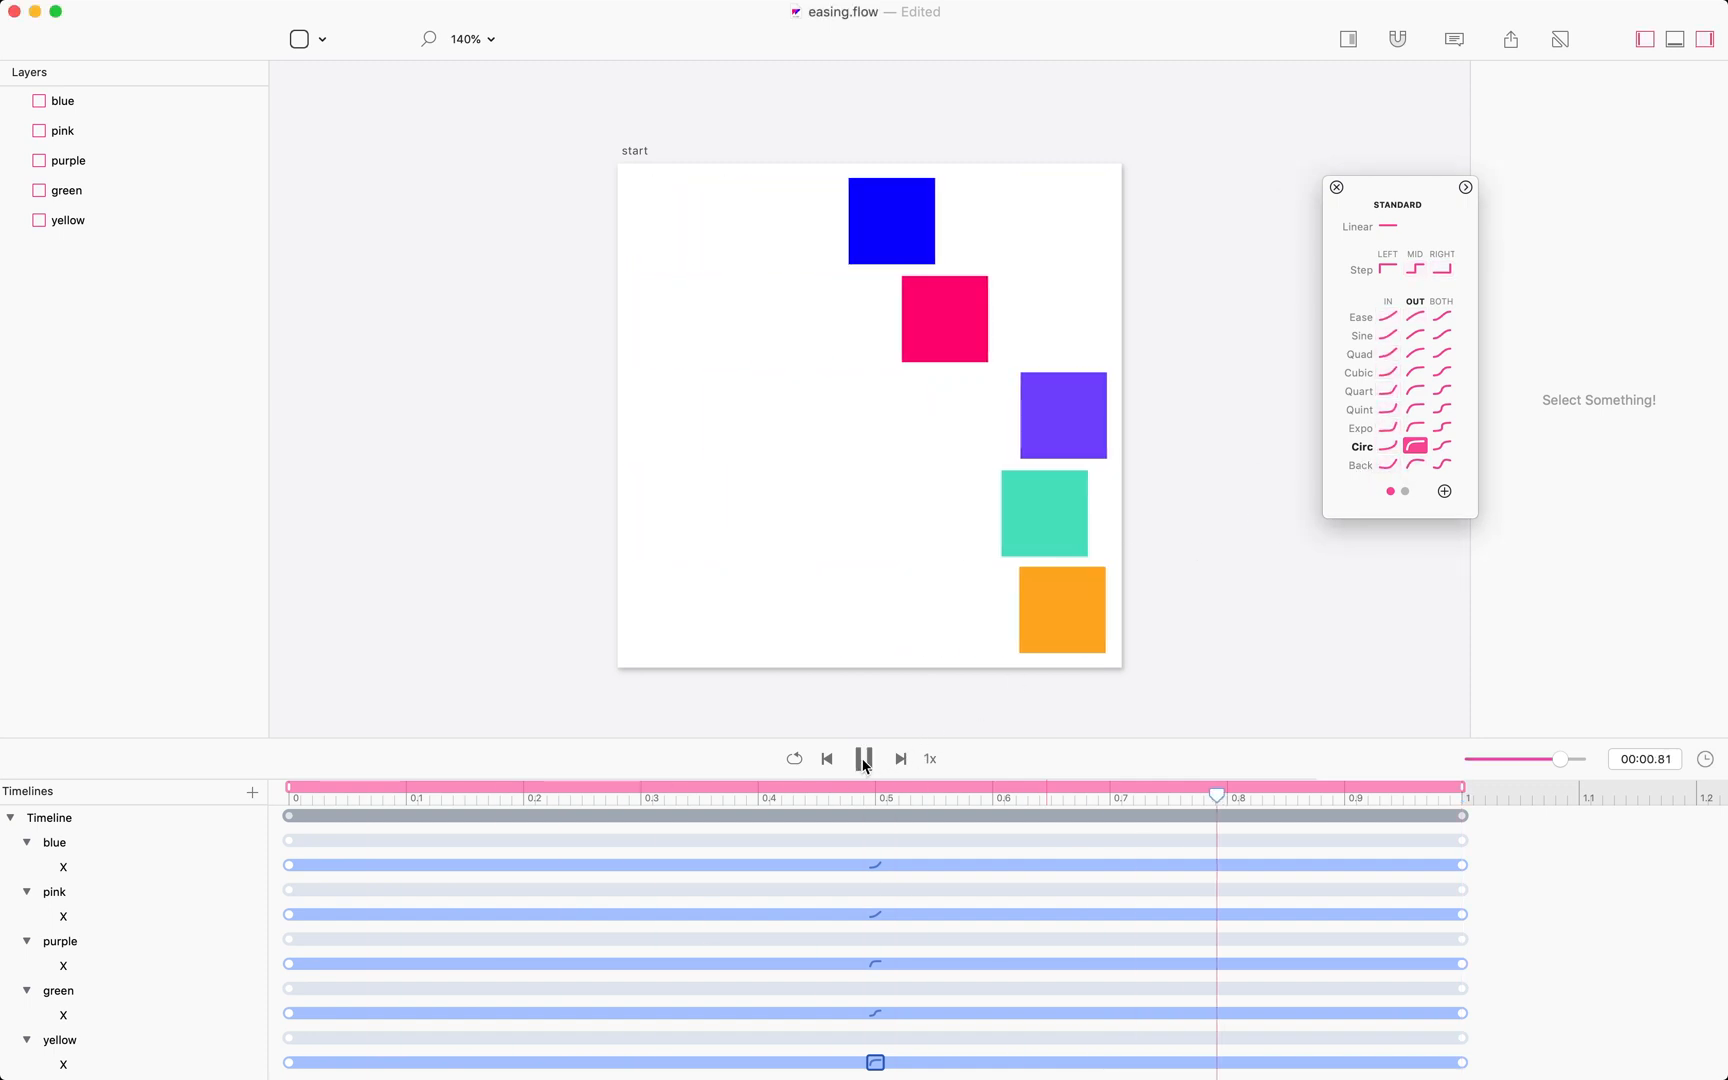
{"action": "left_click", "coordinate": [863, 759]}
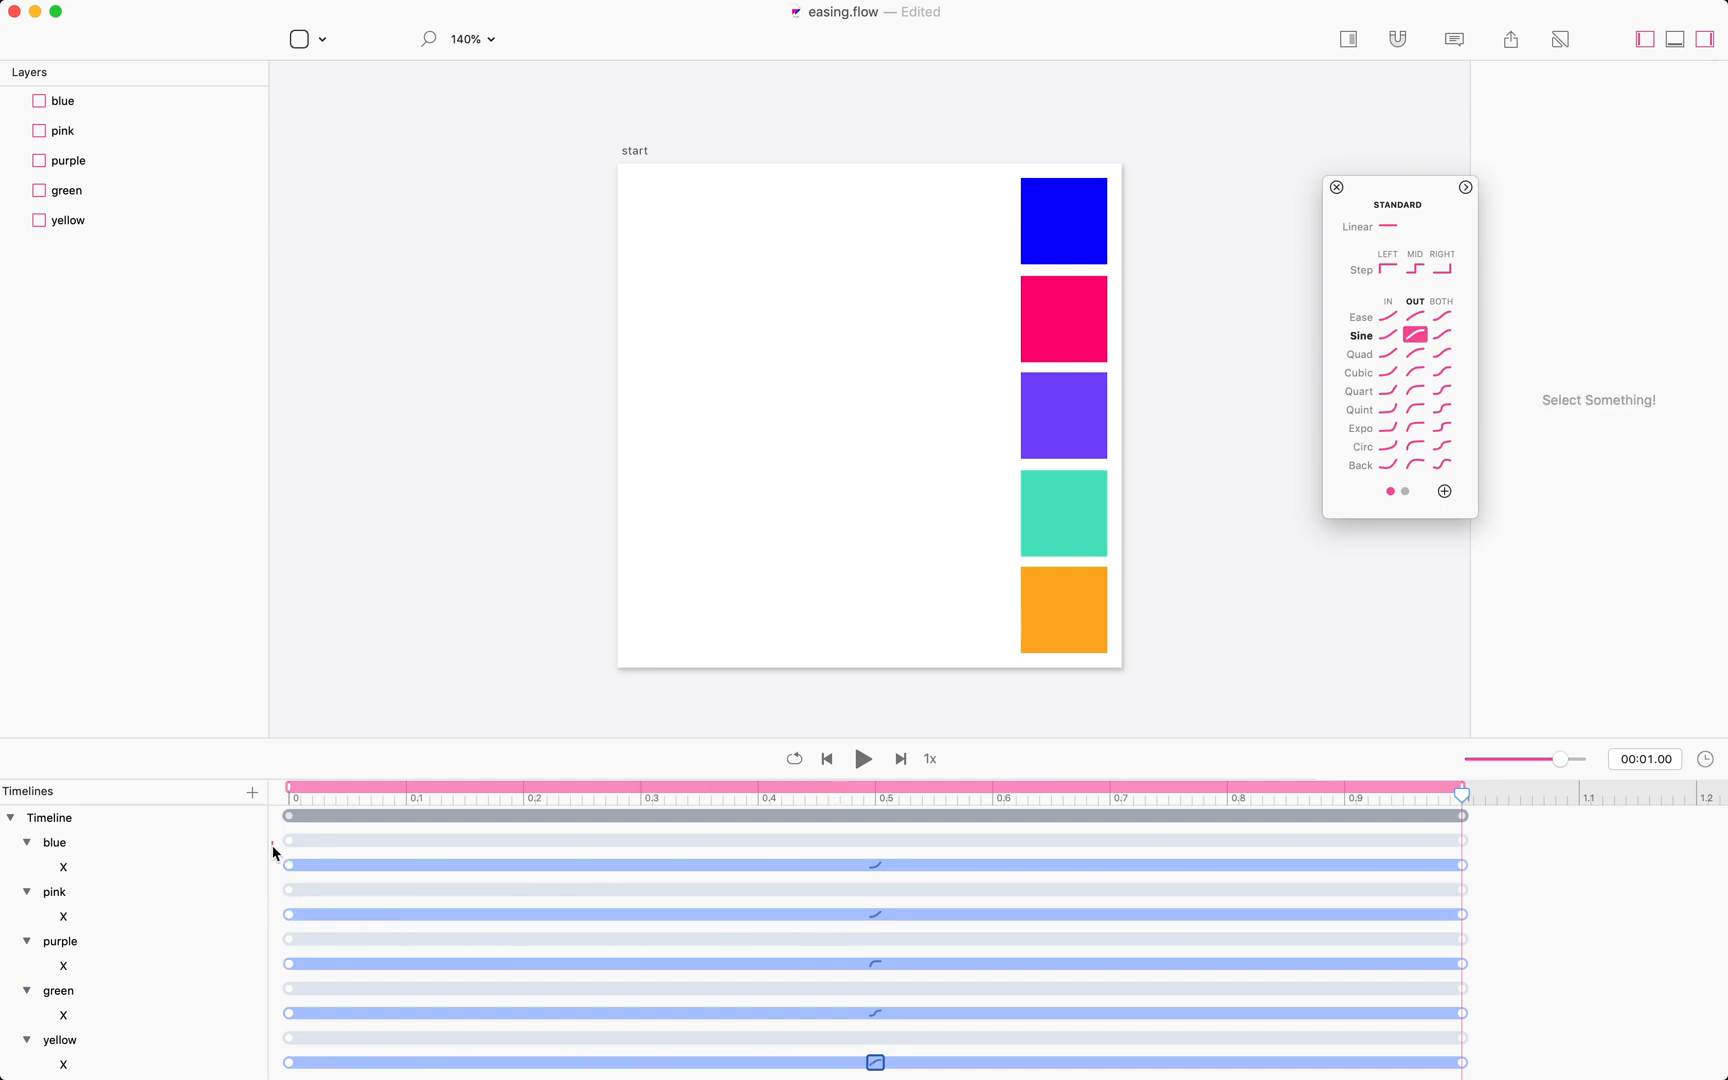
Select all five boxes' X easing segments and set their easing to Ease Out.
{"action": "left_click_drag", "start_coordinate": [274, 842], "coordinate": [329, 1073]}
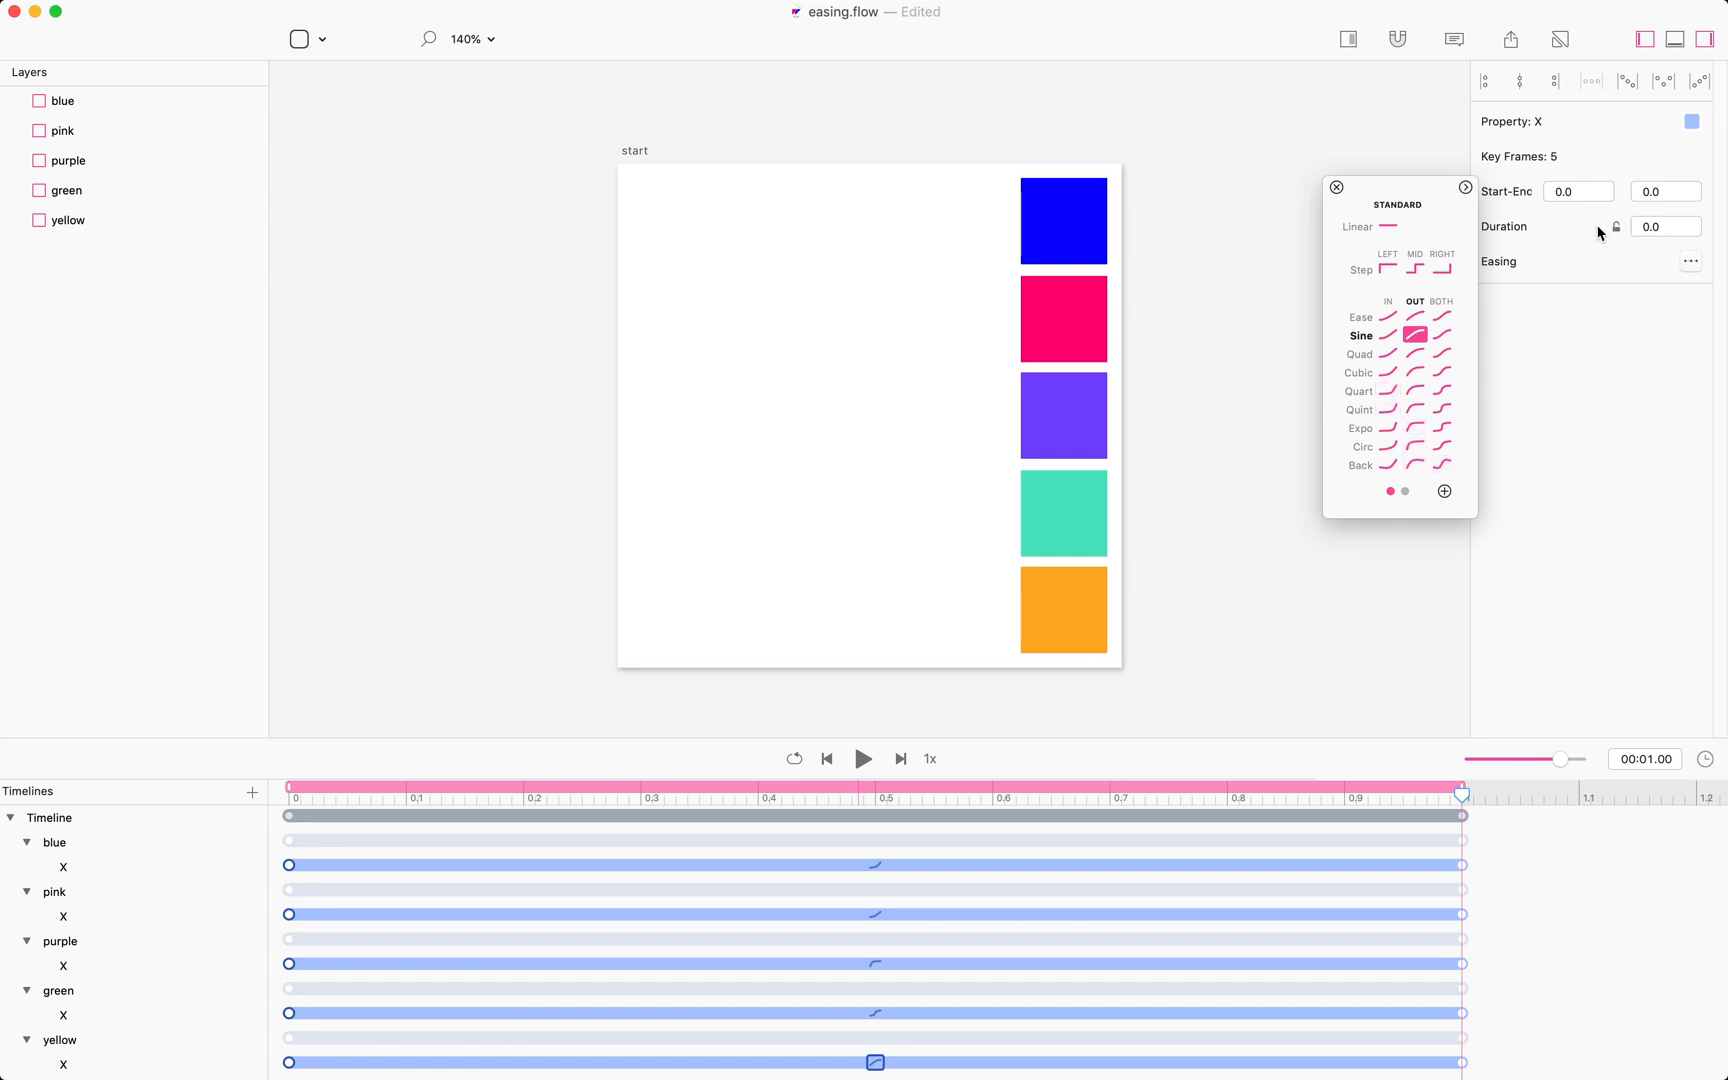
{"action": "left_click", "coordinate": [1693, 262]}
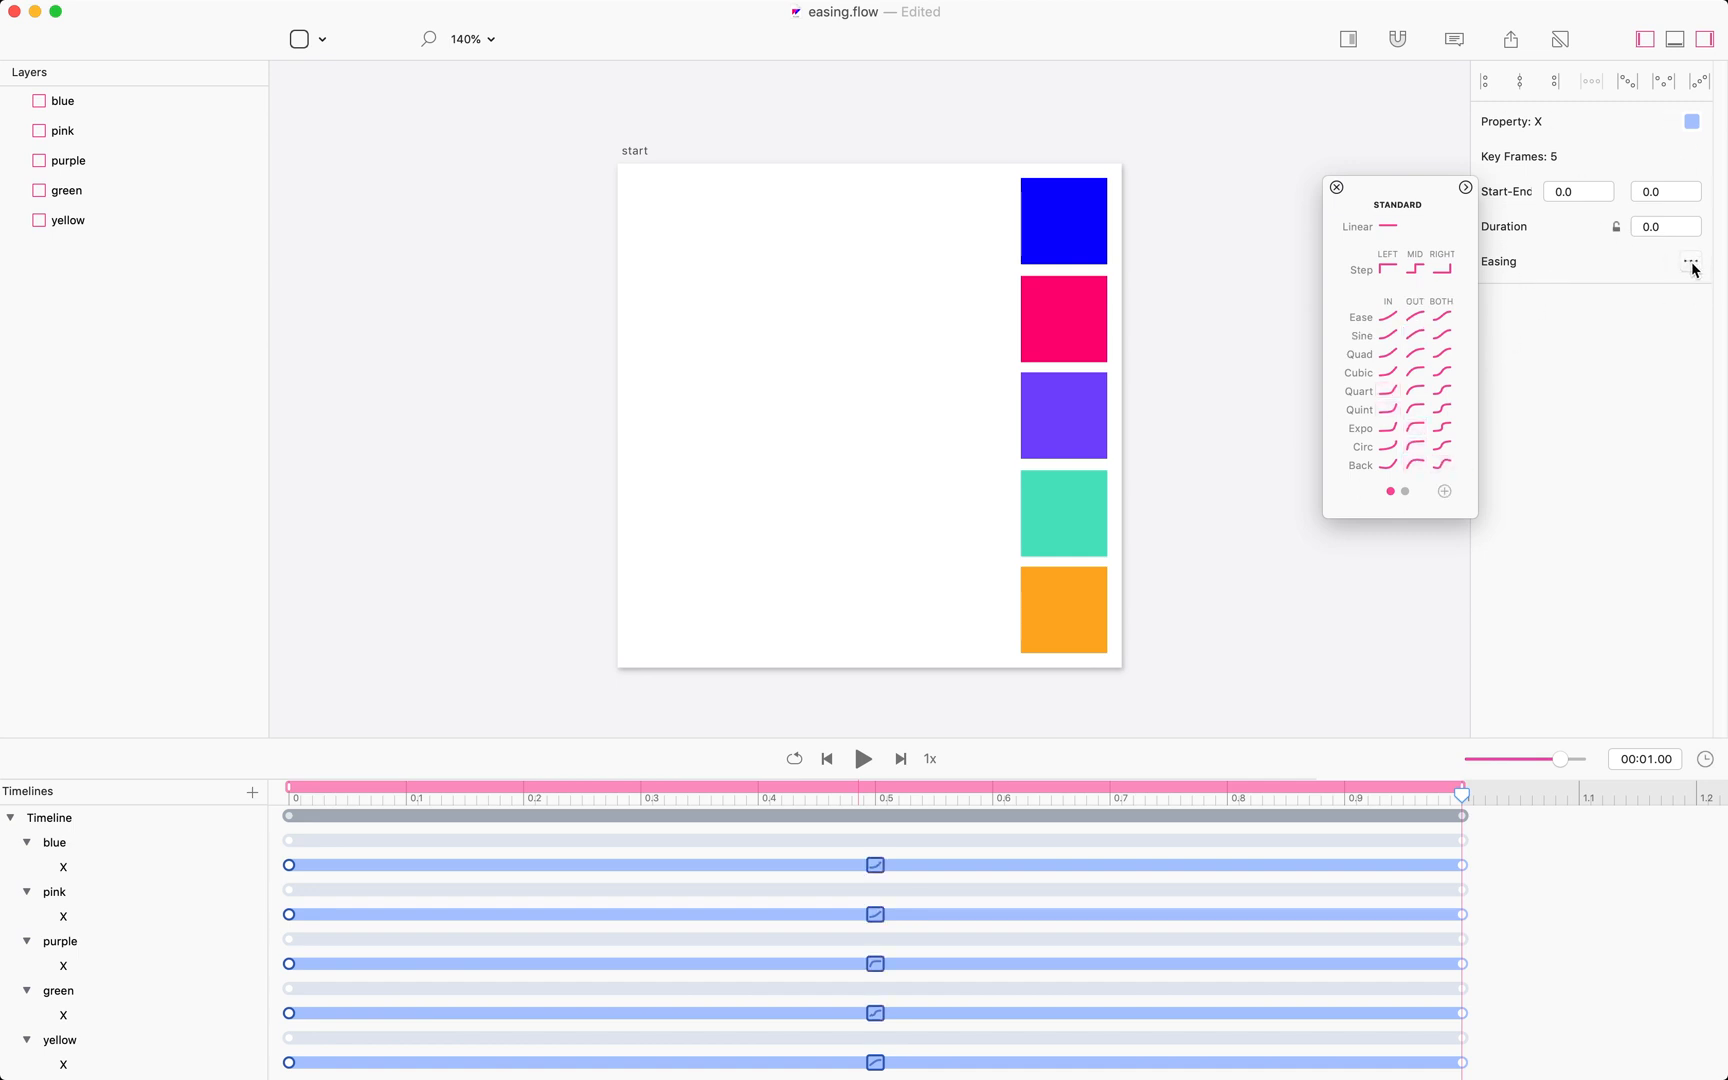
{"action": "left_click", "coordinate": [1690, 262]}
{"action": "left_click", "coordinate": [1690, 262]}
{"action": "left_click", "coordinate": [1691, 263]}
{"action": "left_click", "coordinate": [1691, 263]}
{"action": "left_click", "coordinate": [1411, 327]}
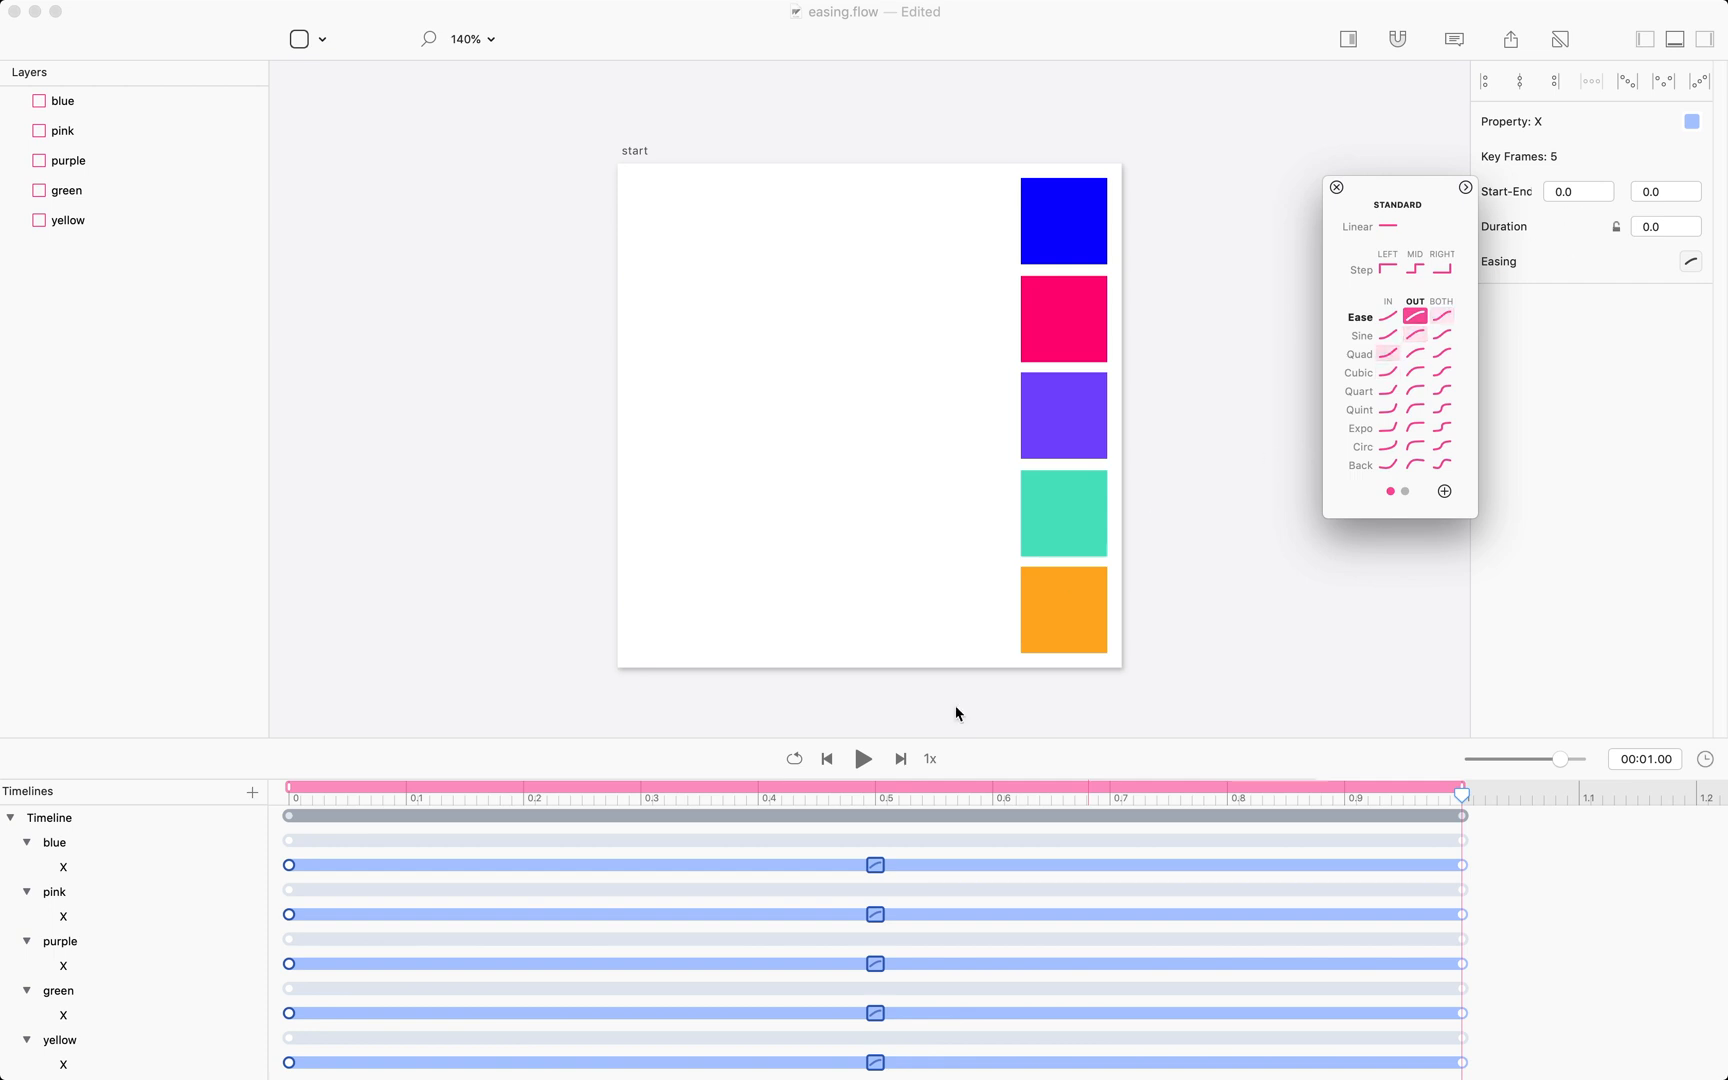
Switch all five selected X easings to Ease In Out Quint, previewing before and after the change.
{"action": "left_click", "coordinate": [865, 762]}
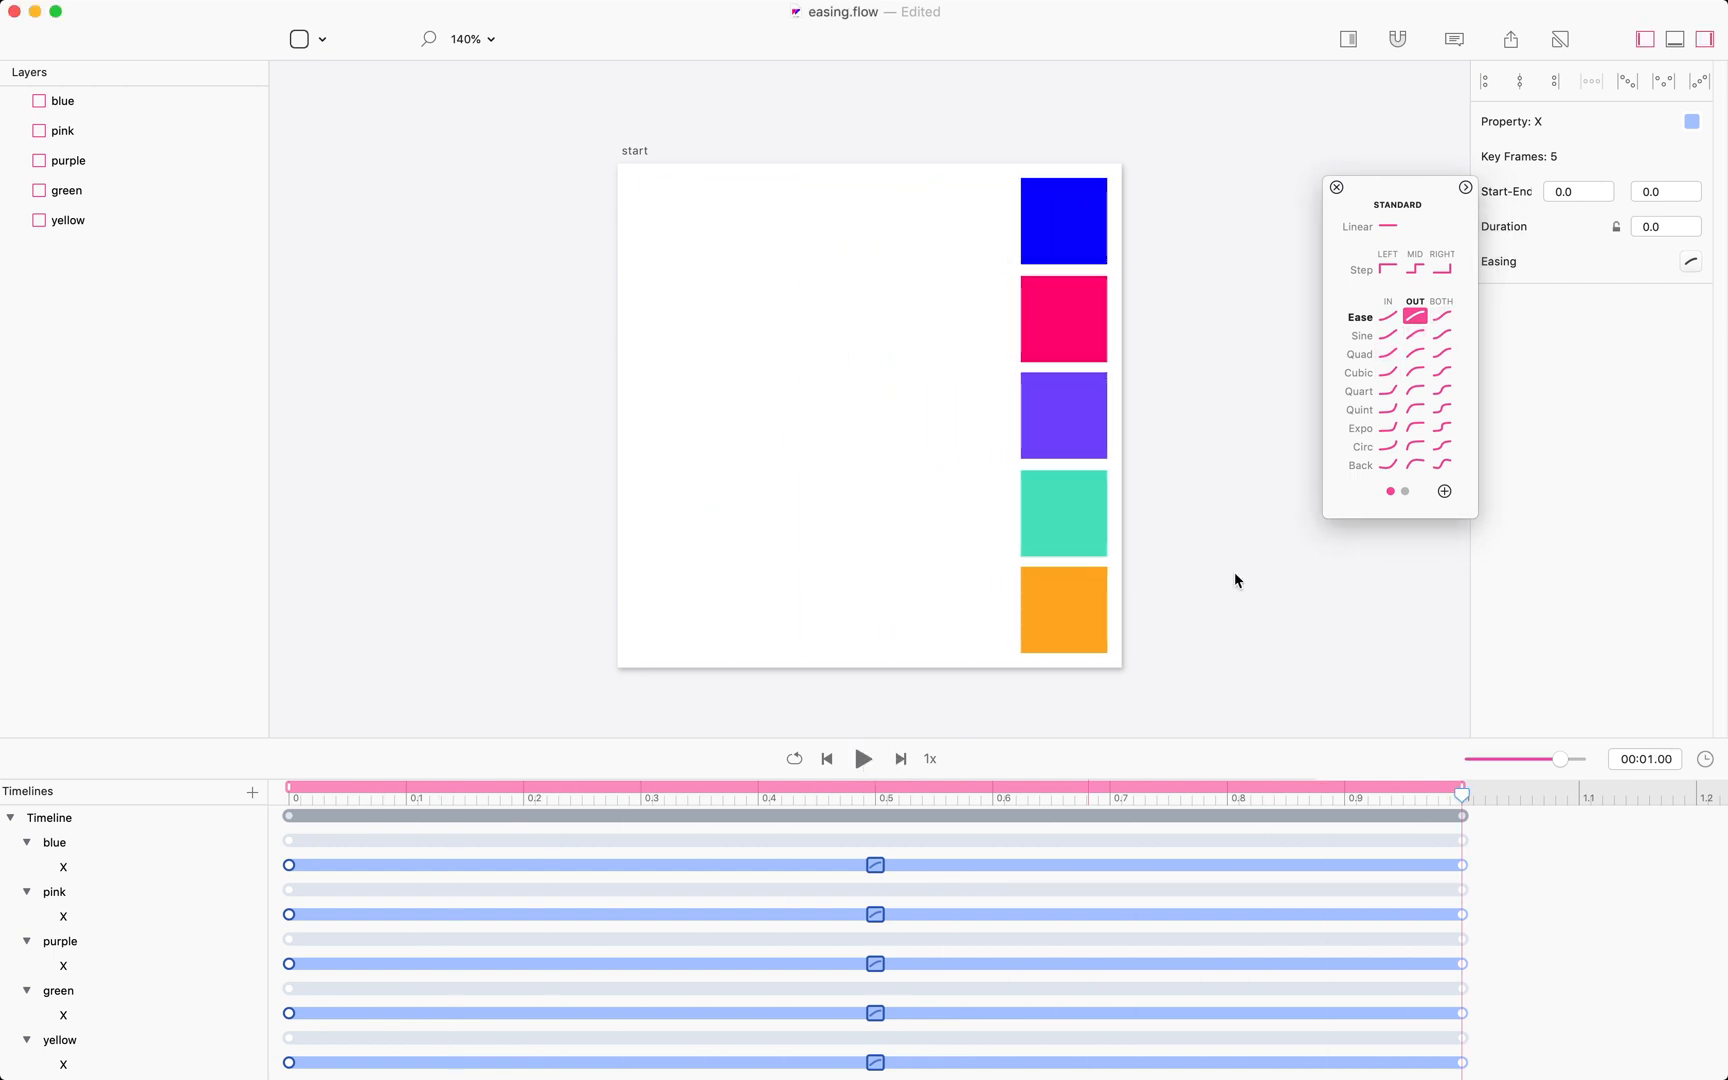
{"action": "left_click", "coordinate": [1441, 409]}
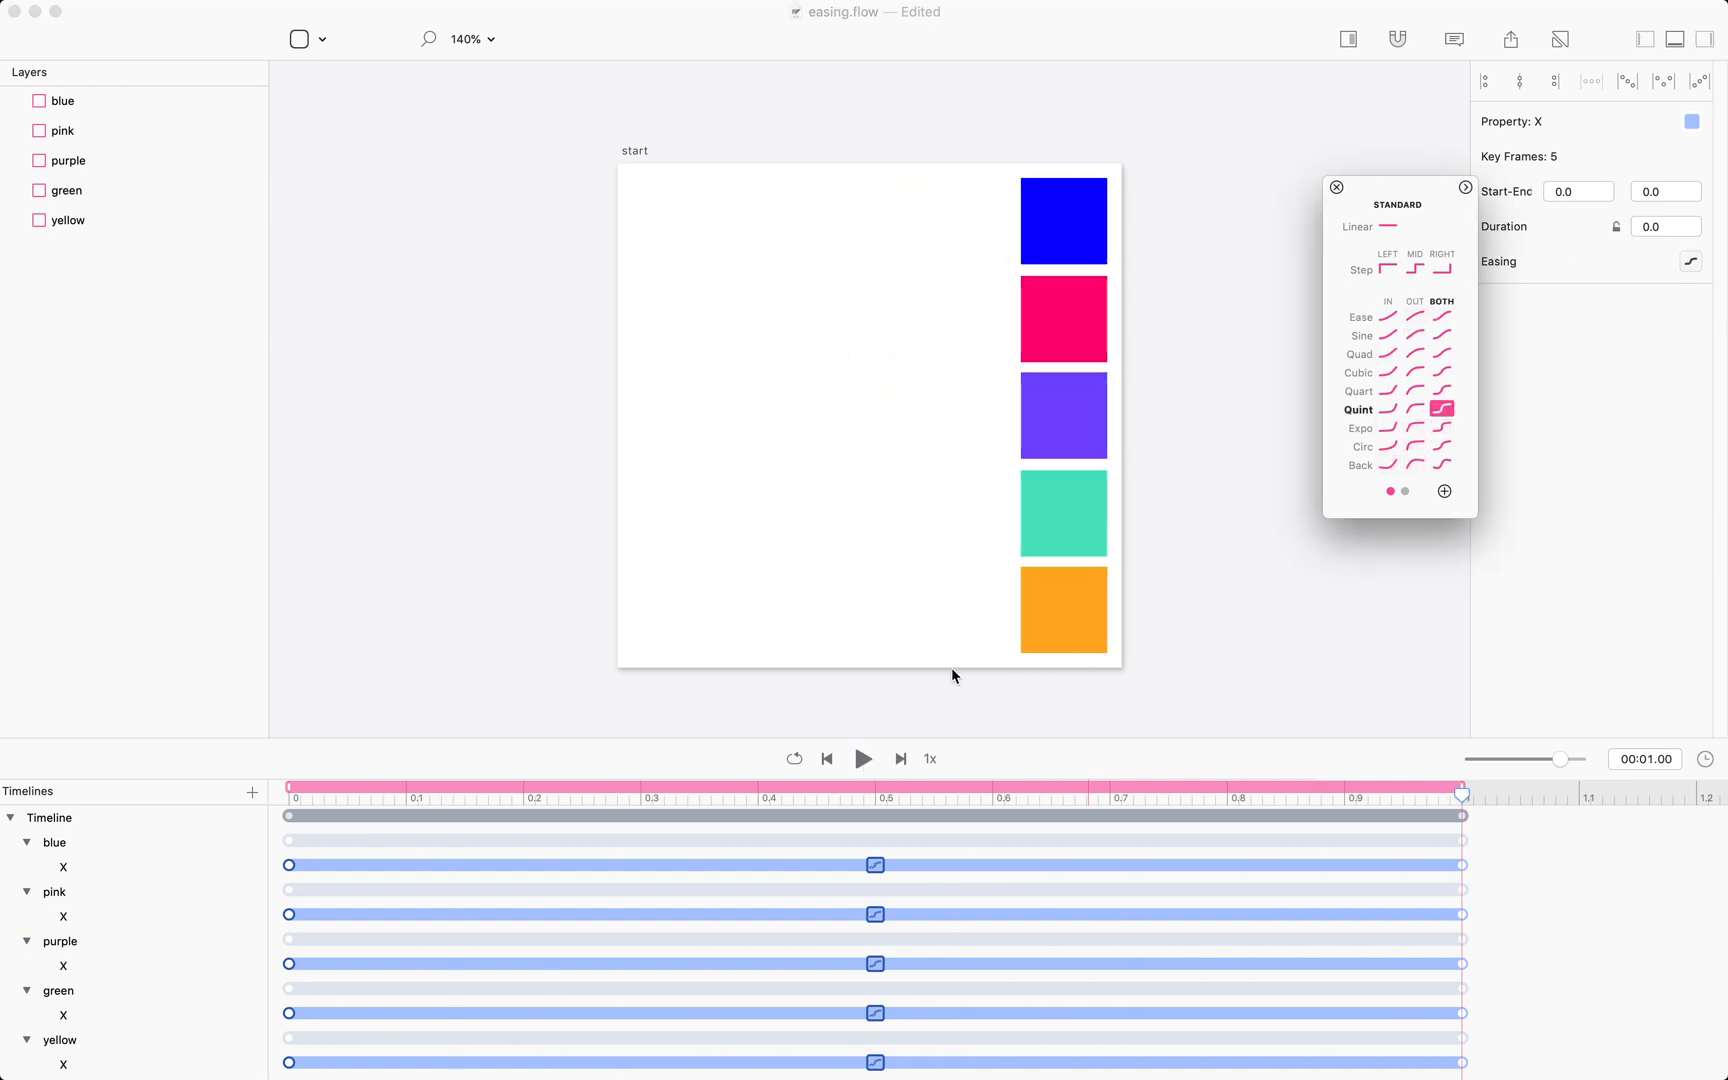
{"action": "left_click", "coordinate": [863, 758]}
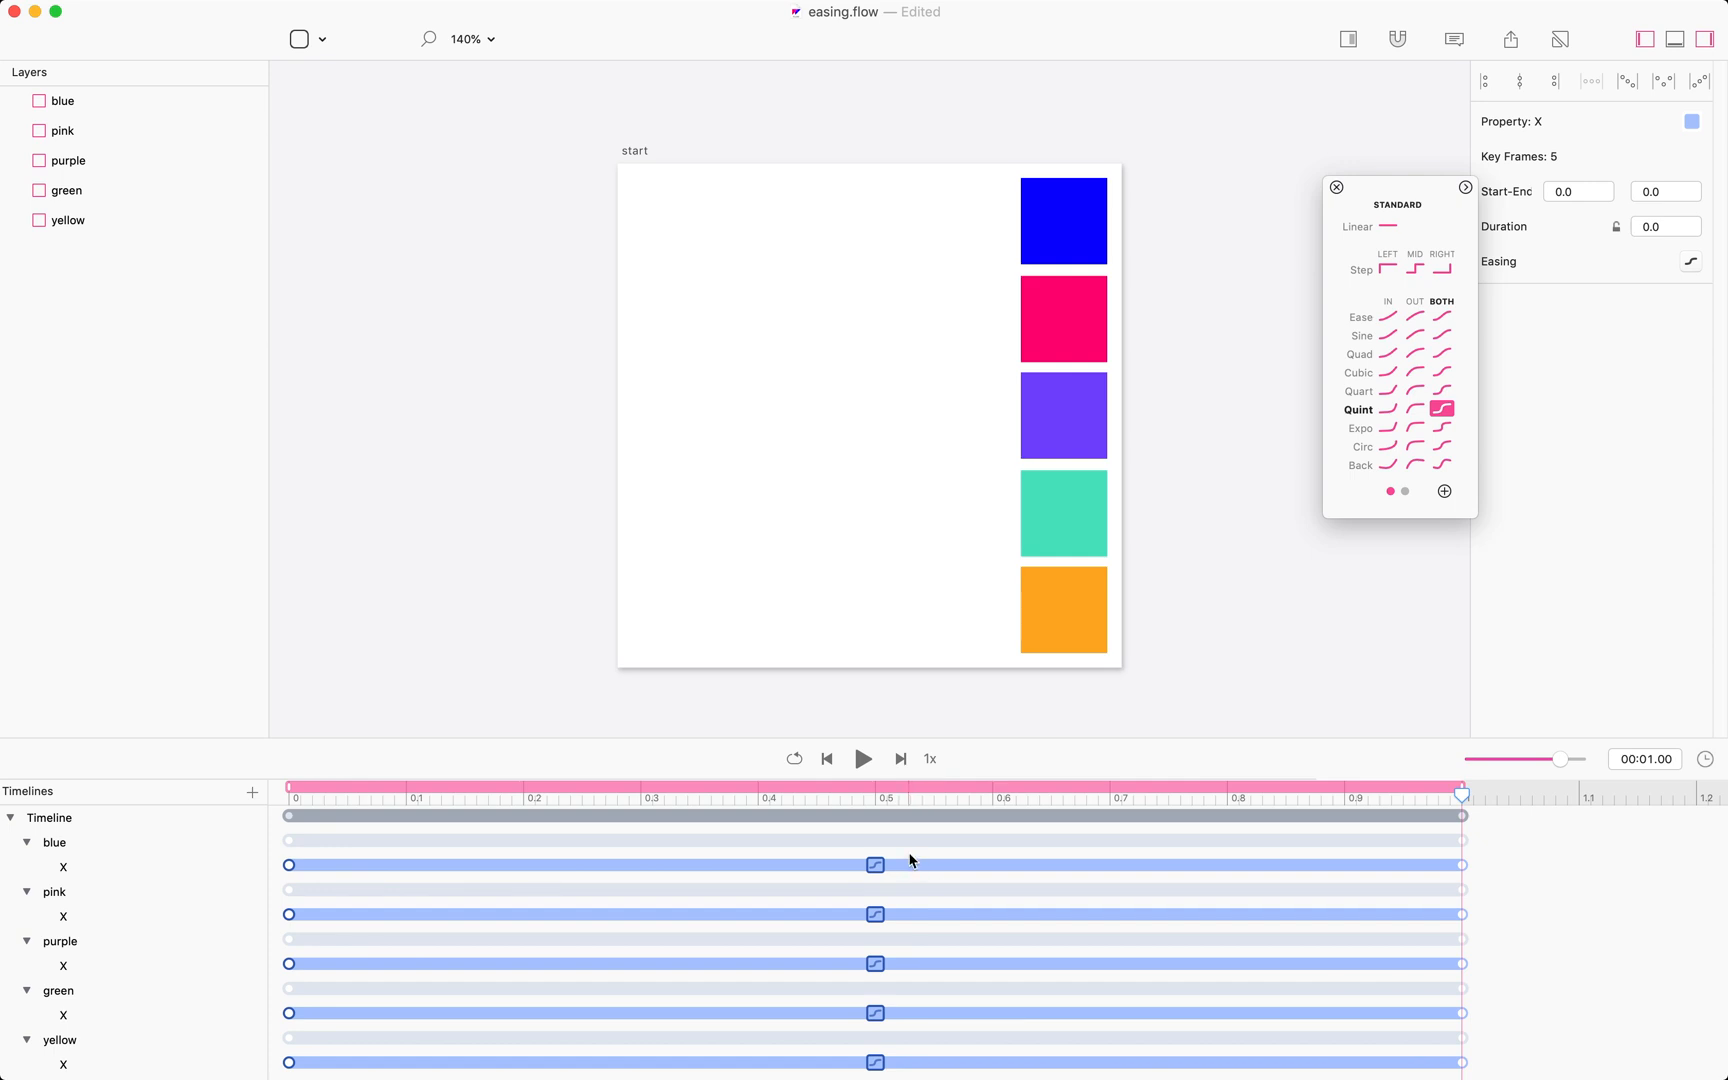
Add X keyframes for all five boxes at the 0.6 s mark and return the playhead to the start.
{"action": "left_click", "coordinate": [998, 801]}
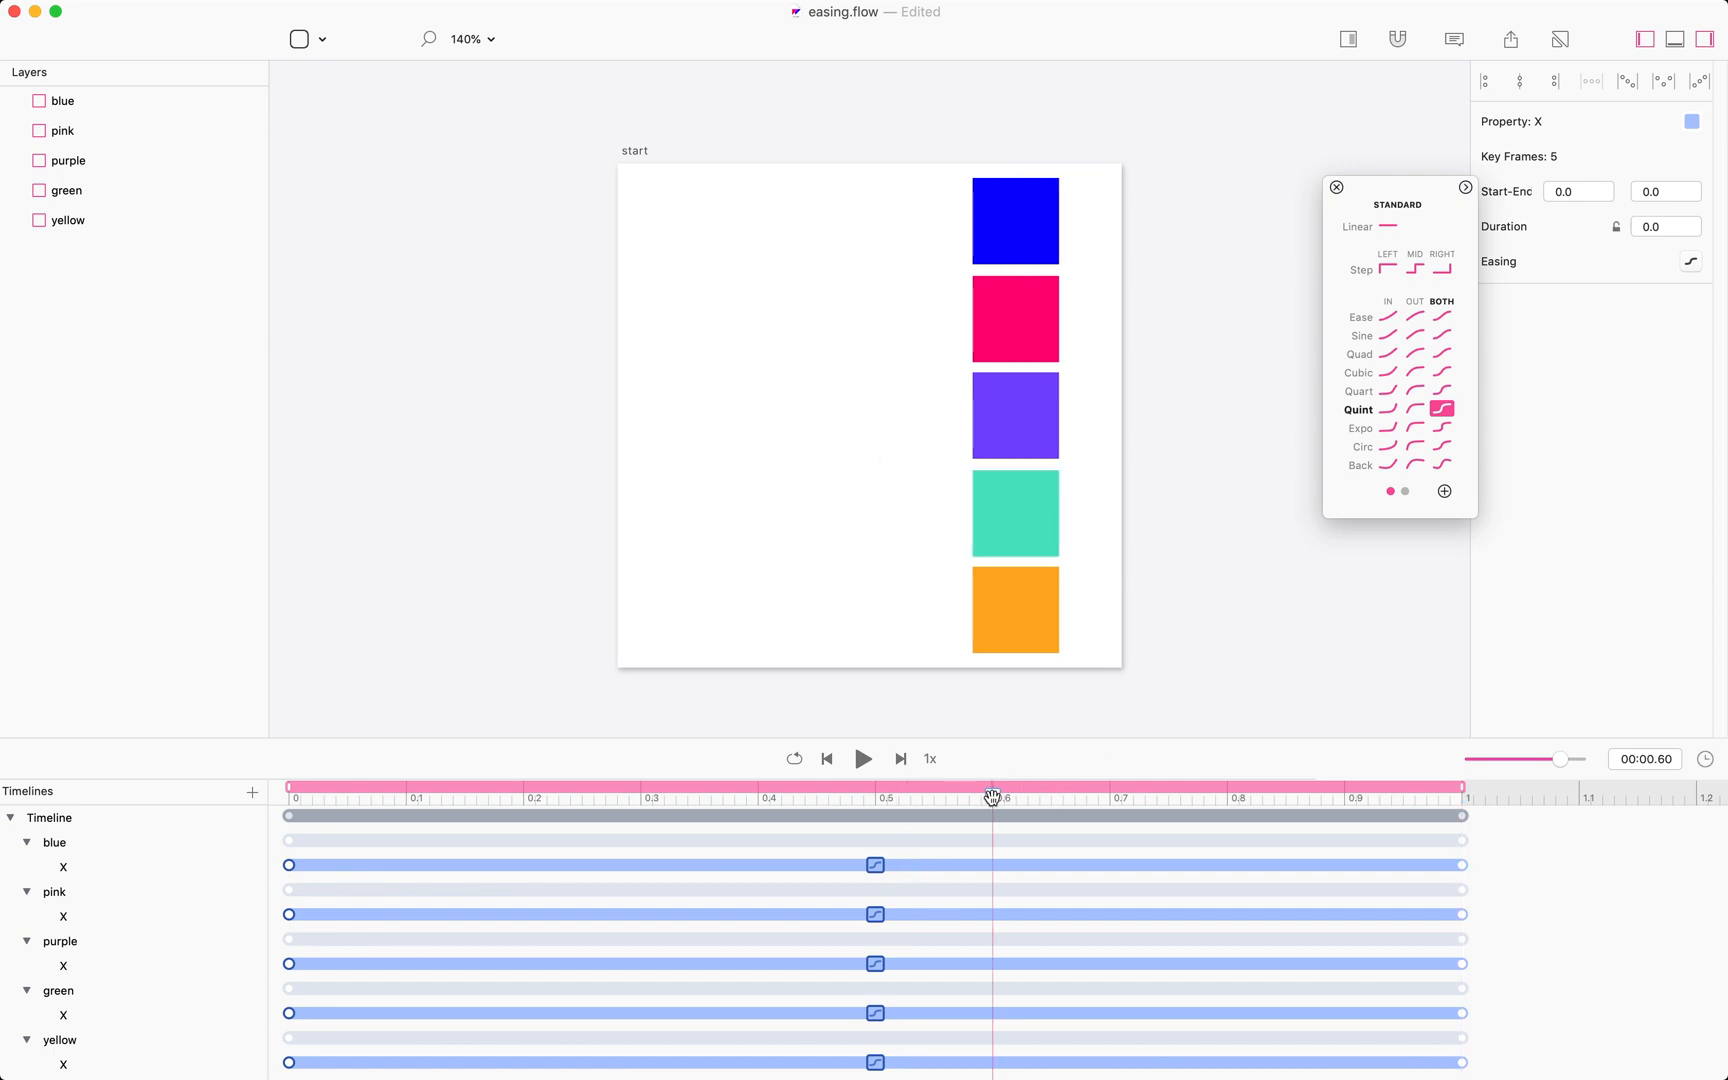
{"action": "left_click_drag", "start_coordinate": [931, 203], "coordinate": [868, 640]}
{"action": "left_click_drag", "start_coordinate": [993, 795], "coordinate": [220, 883]}
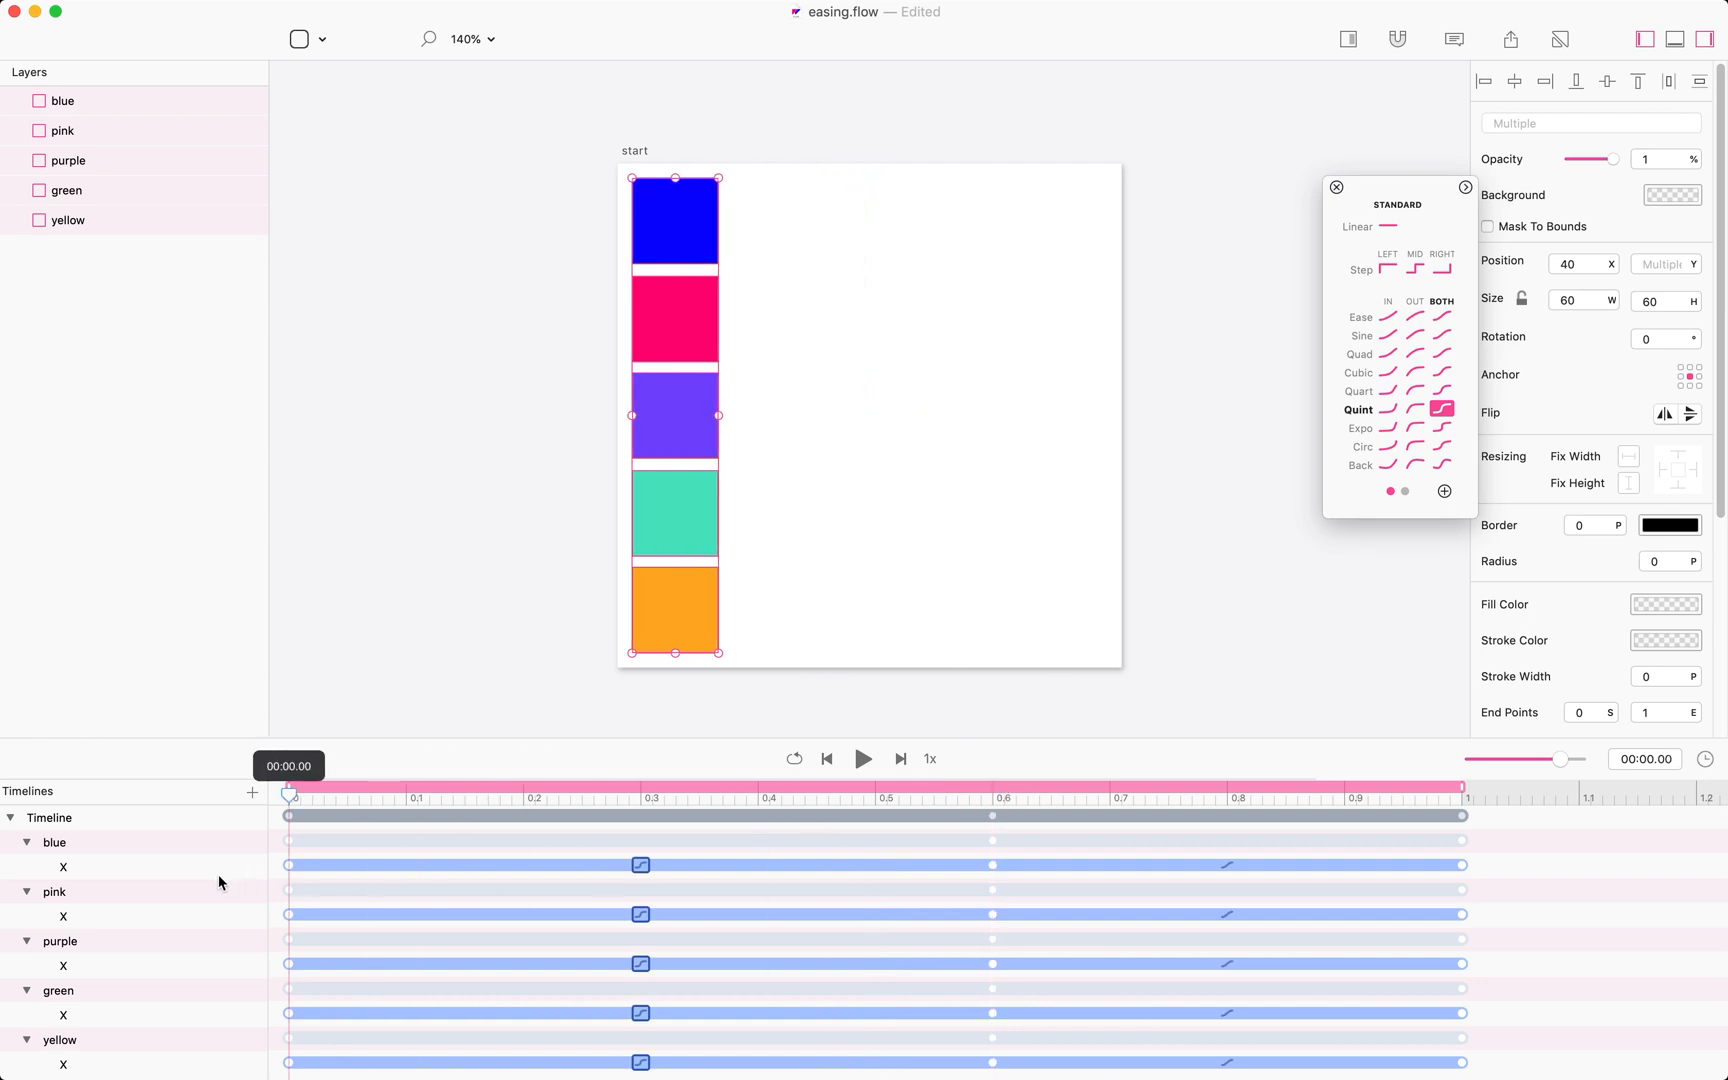
Play the animation preview with the new middle keyframes.
{"action": "key", "text": "space"}
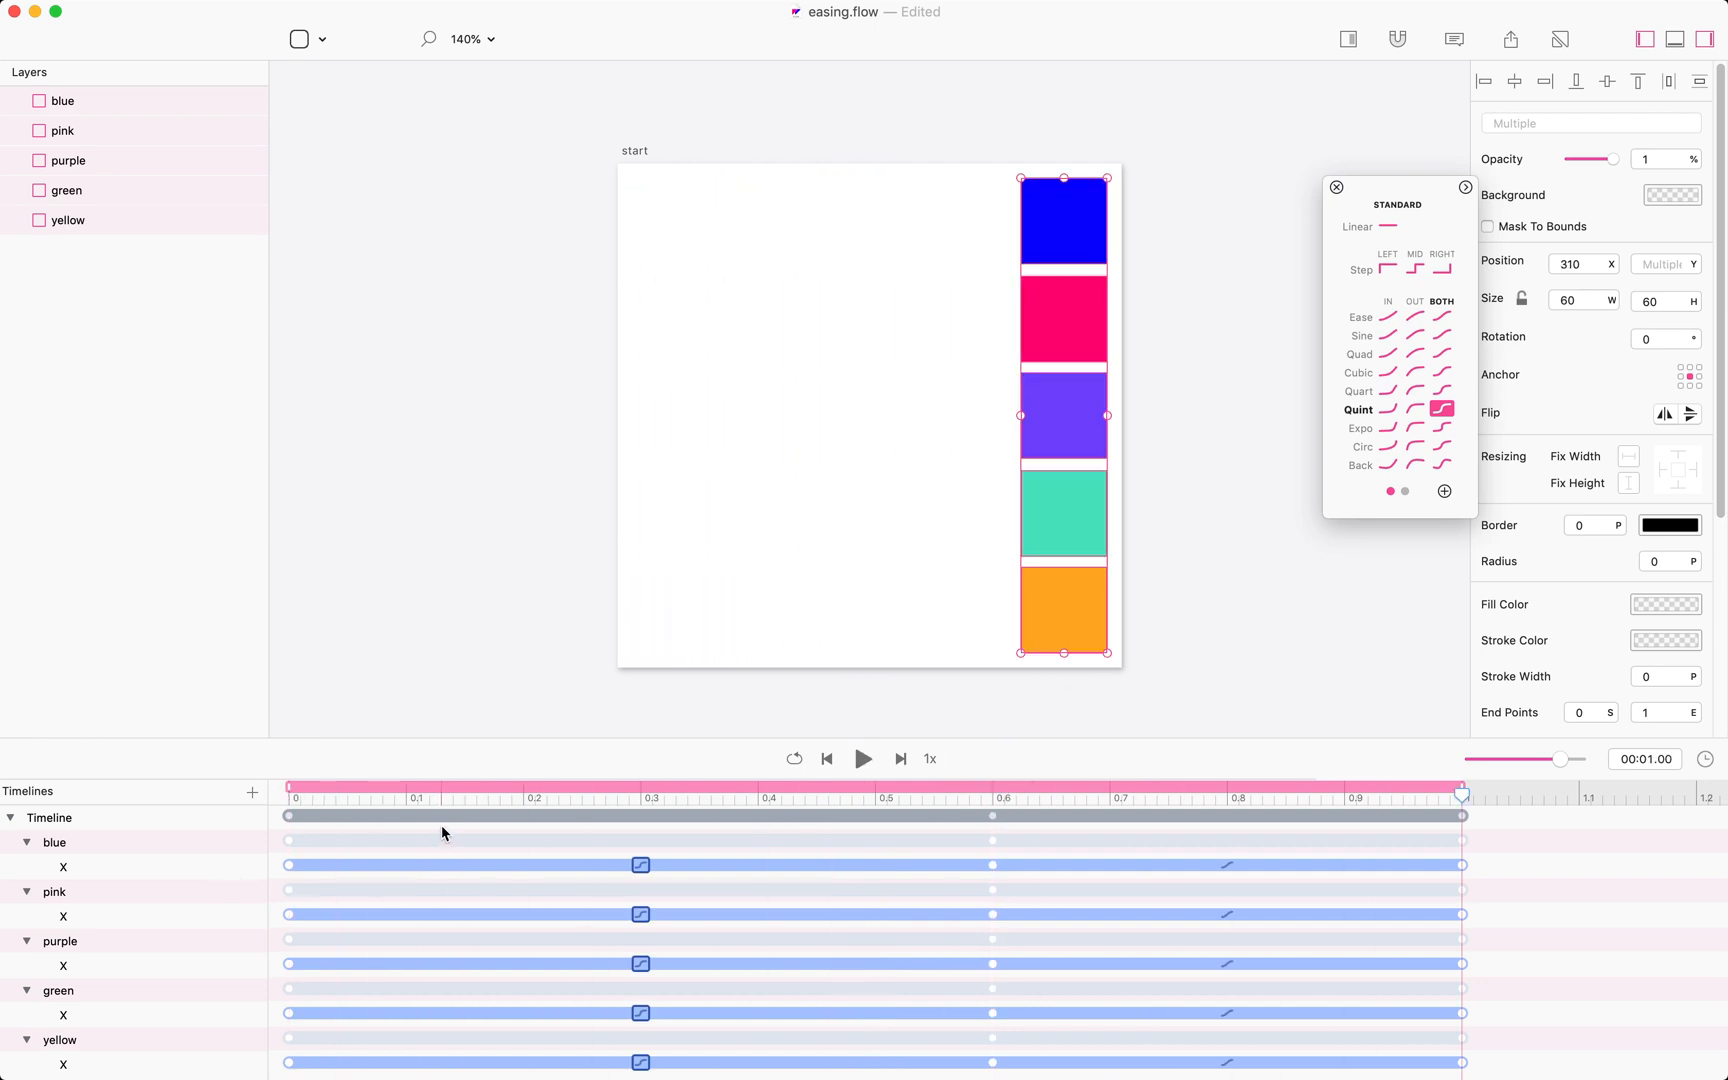
{"action": "key", "text": "space"}
{"action": "left_click", "coordinate": [313, 900]}
Select the five boxes' second X segments, from 0.6 s to the end, and set their easing to Ease In Out Quint.
{"action": "left_click_drag", "start_coordinate": [272, 842], "coordinate": [355, 1078]}
{"action": "left_click_drag", "start_coordinate": [1029, 1075], "coordinate": [943, 800]}
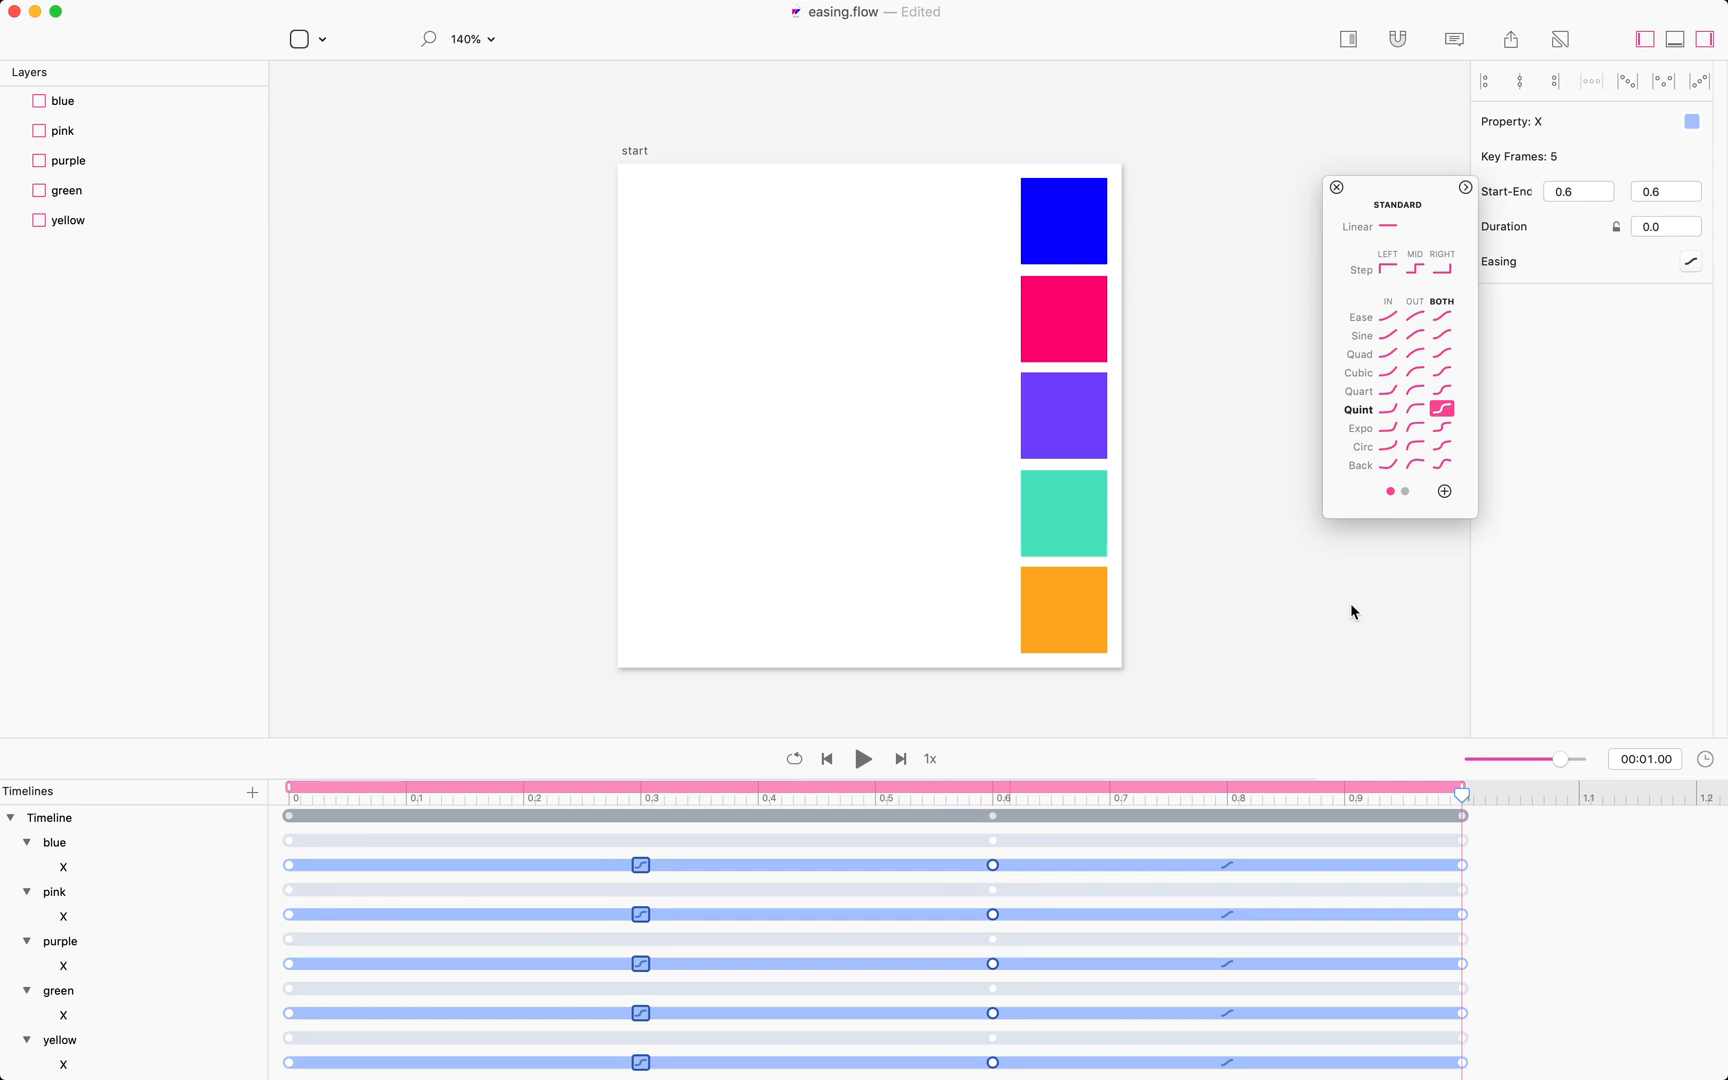
{"action": "left_click", "coordinate": [1691, 262]}
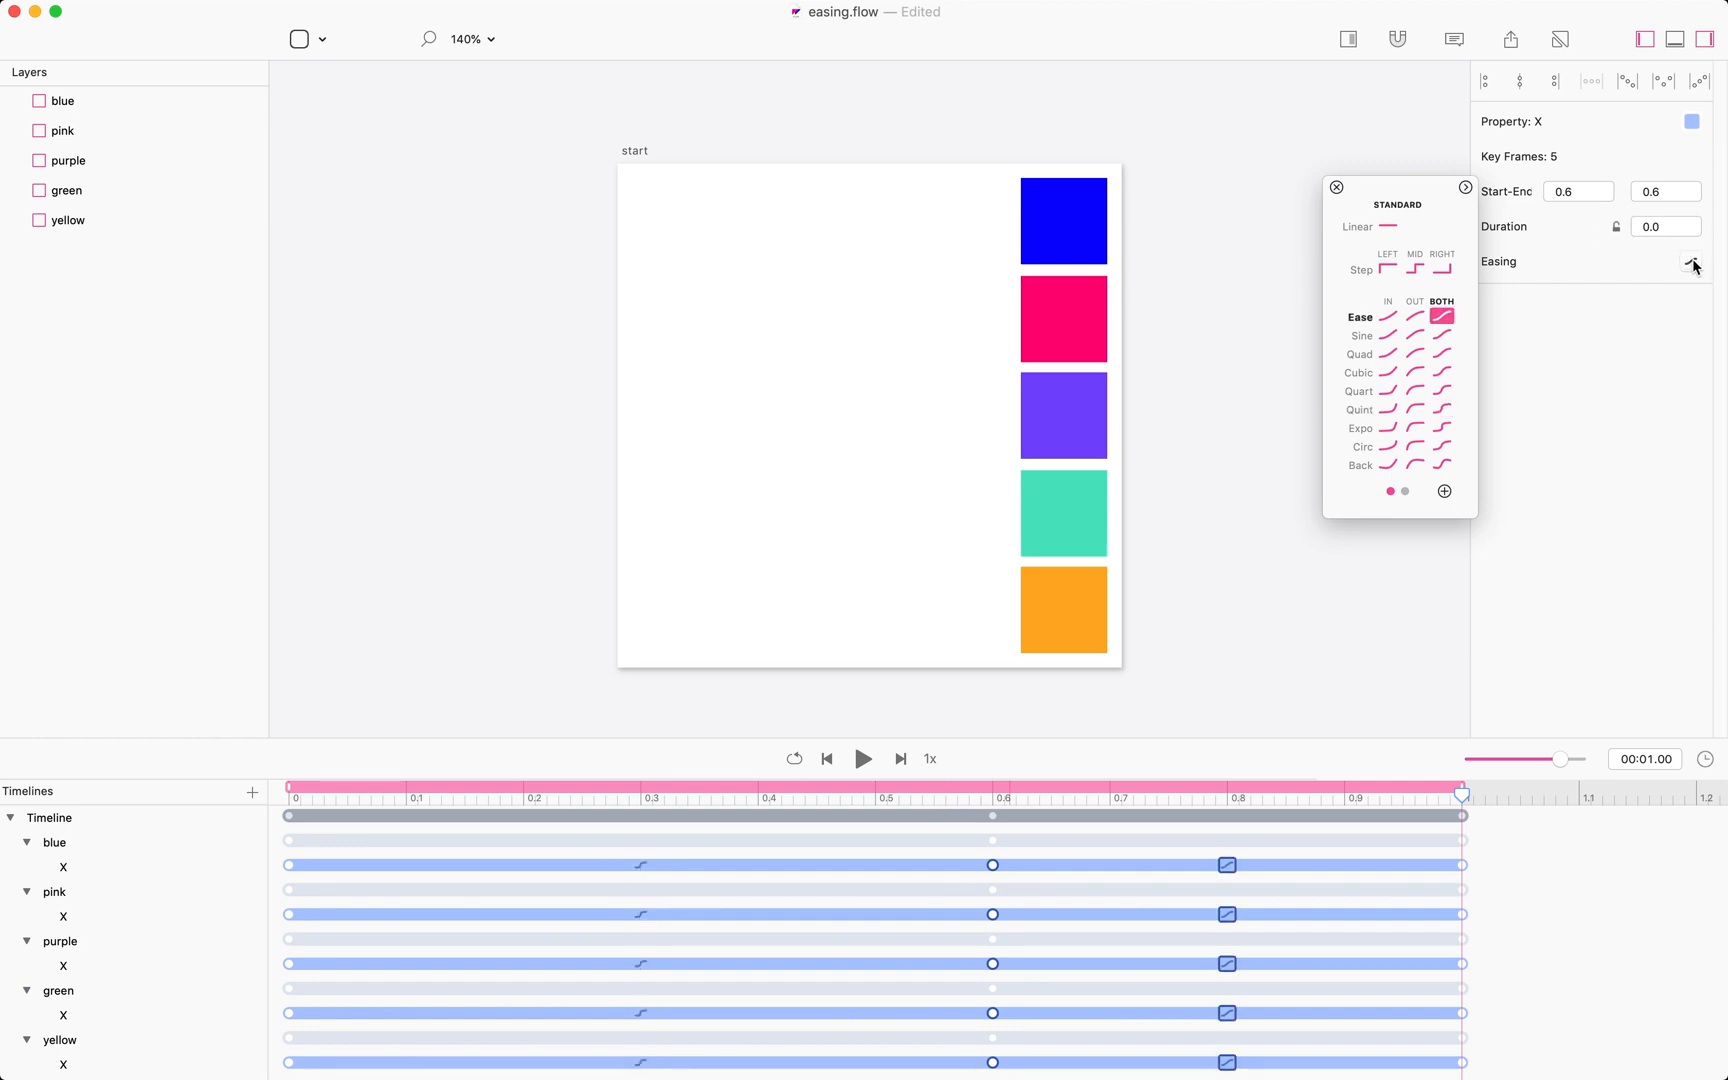
{"action": "left_click", "coordinate": [1441, 410]}
Play the animation preview.
{"action": "left_click", "coordinate": [1210, 431]}
{"action": "key", "text": "space"}
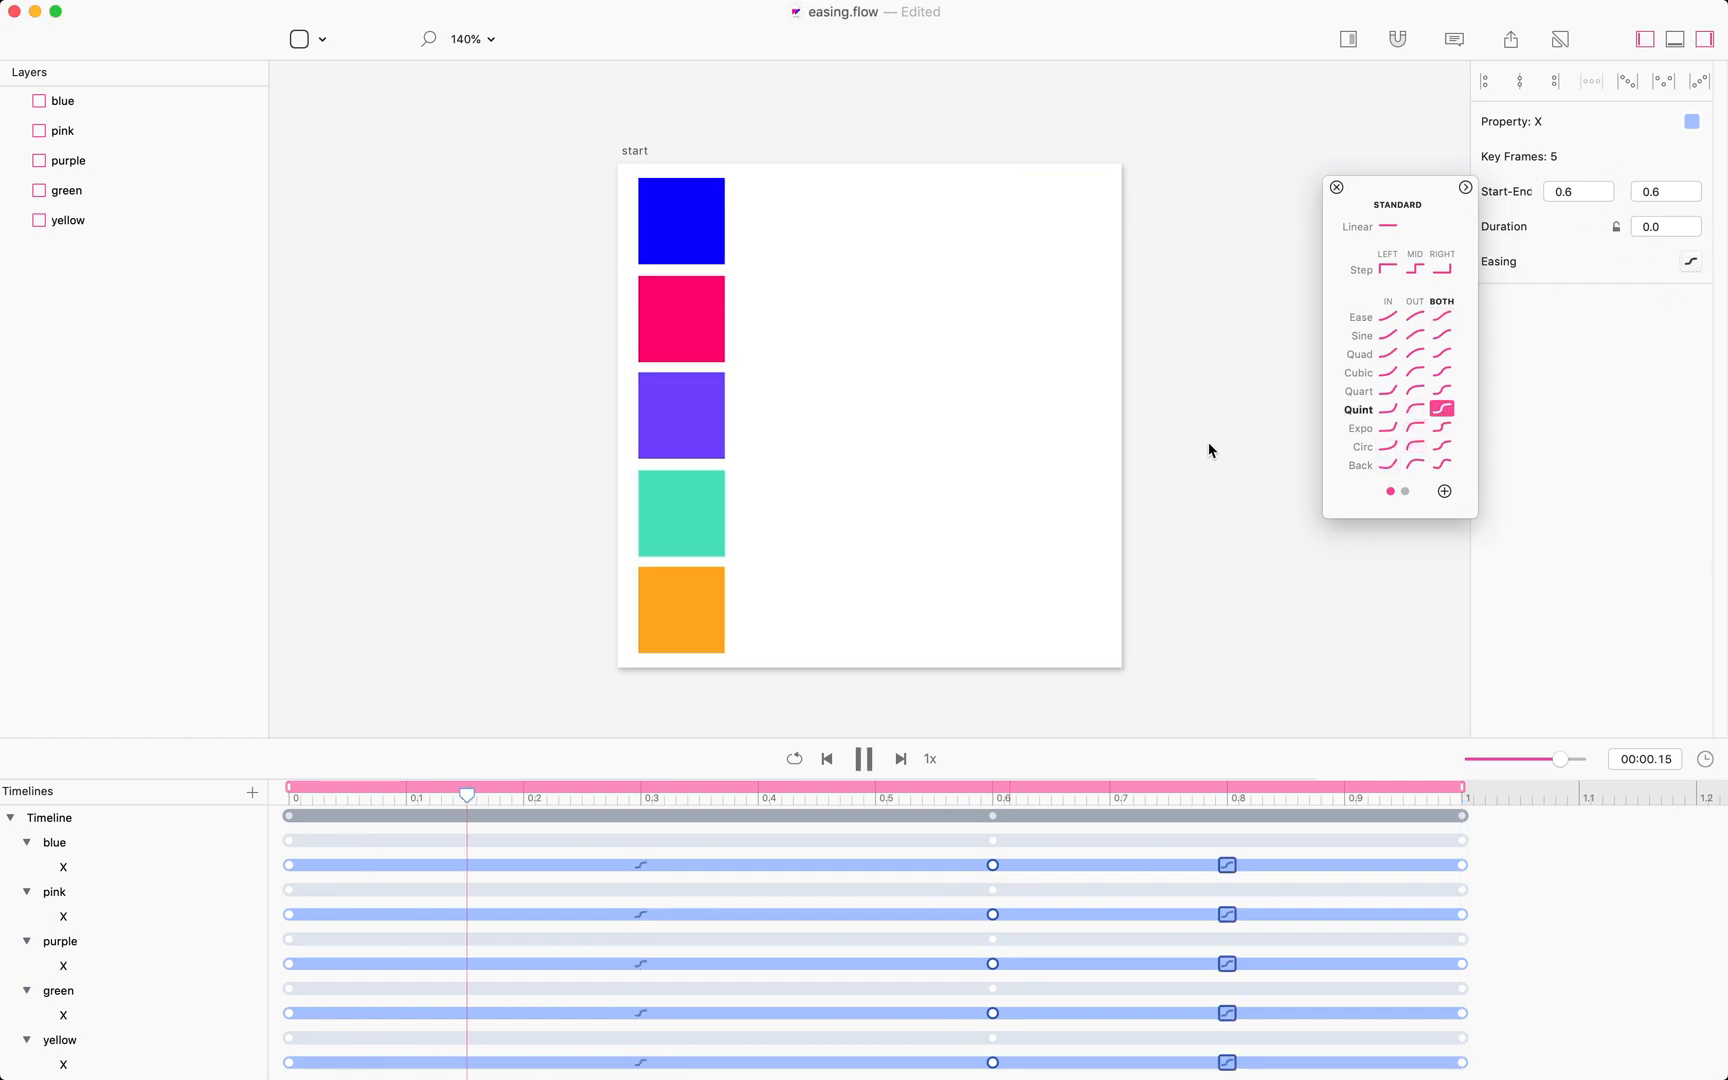
{"action": "key", "text": "space"}
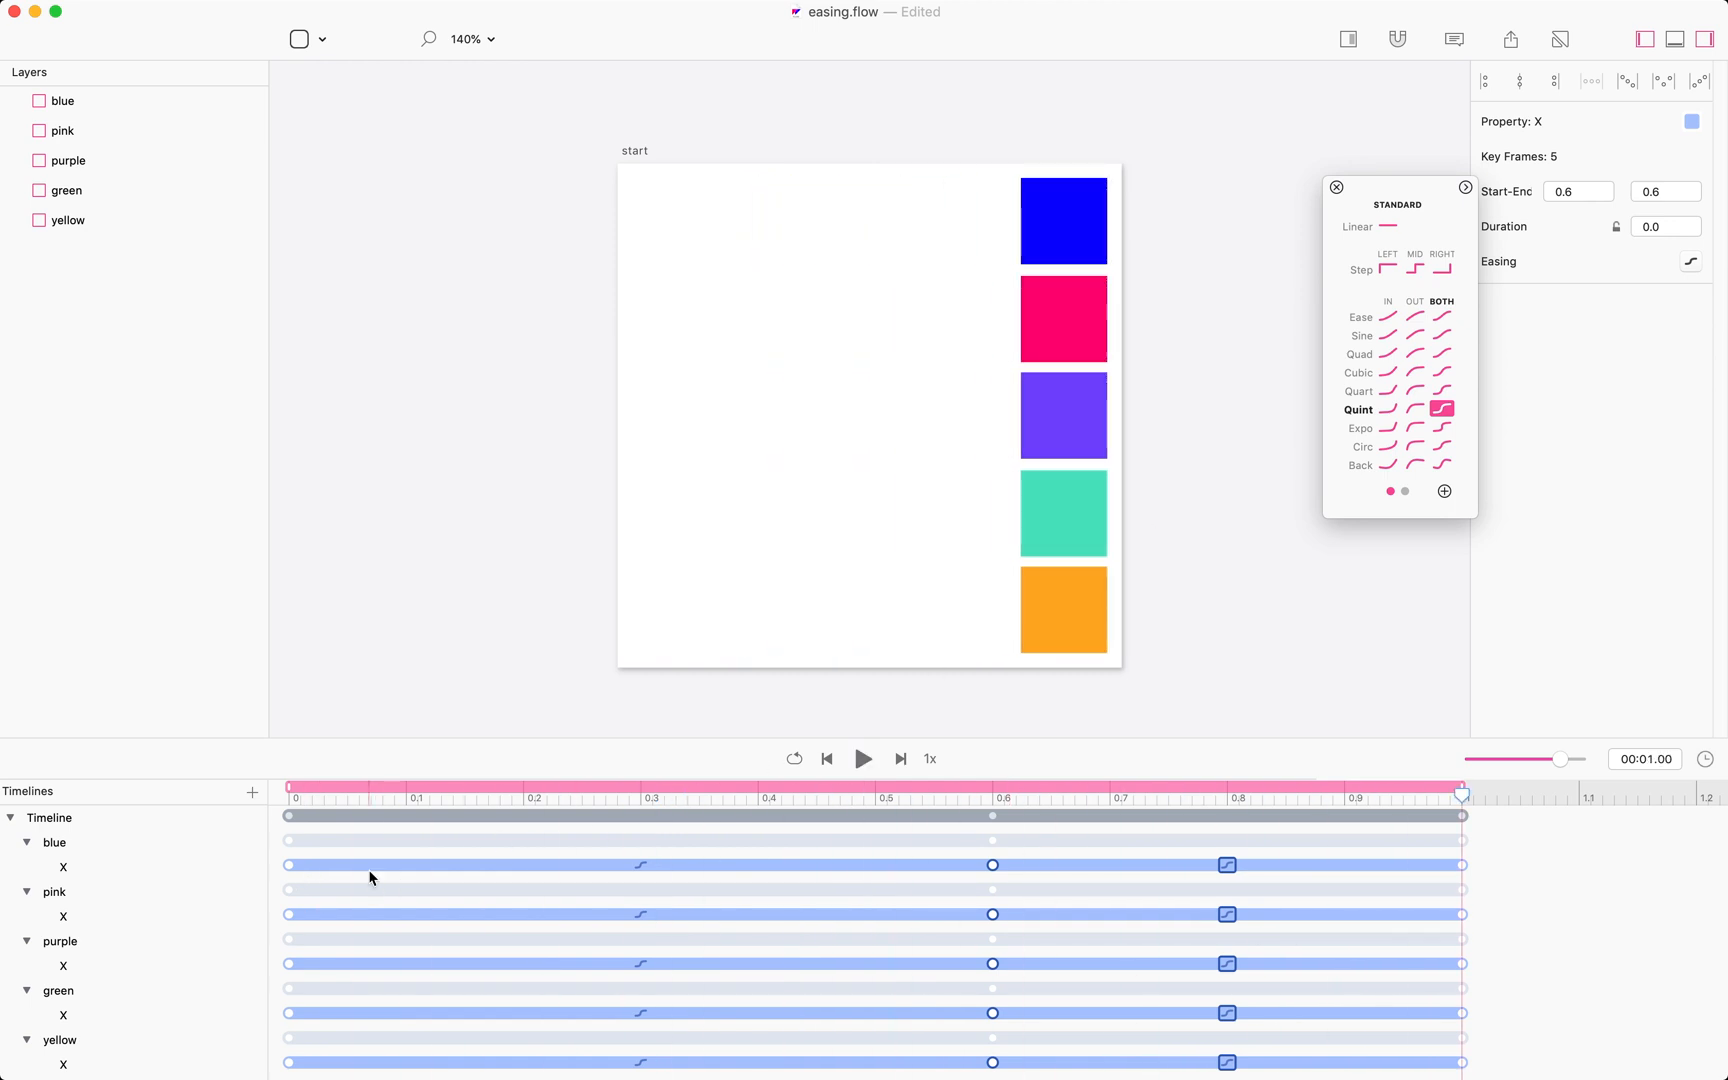
Select the five boxes' first X segments, from the start to 0.6 s, and set their easing to Ease In.
{"action": "left_click_drag", "start_coordinate": [270, 836], "coordinate": [326, 1074]}
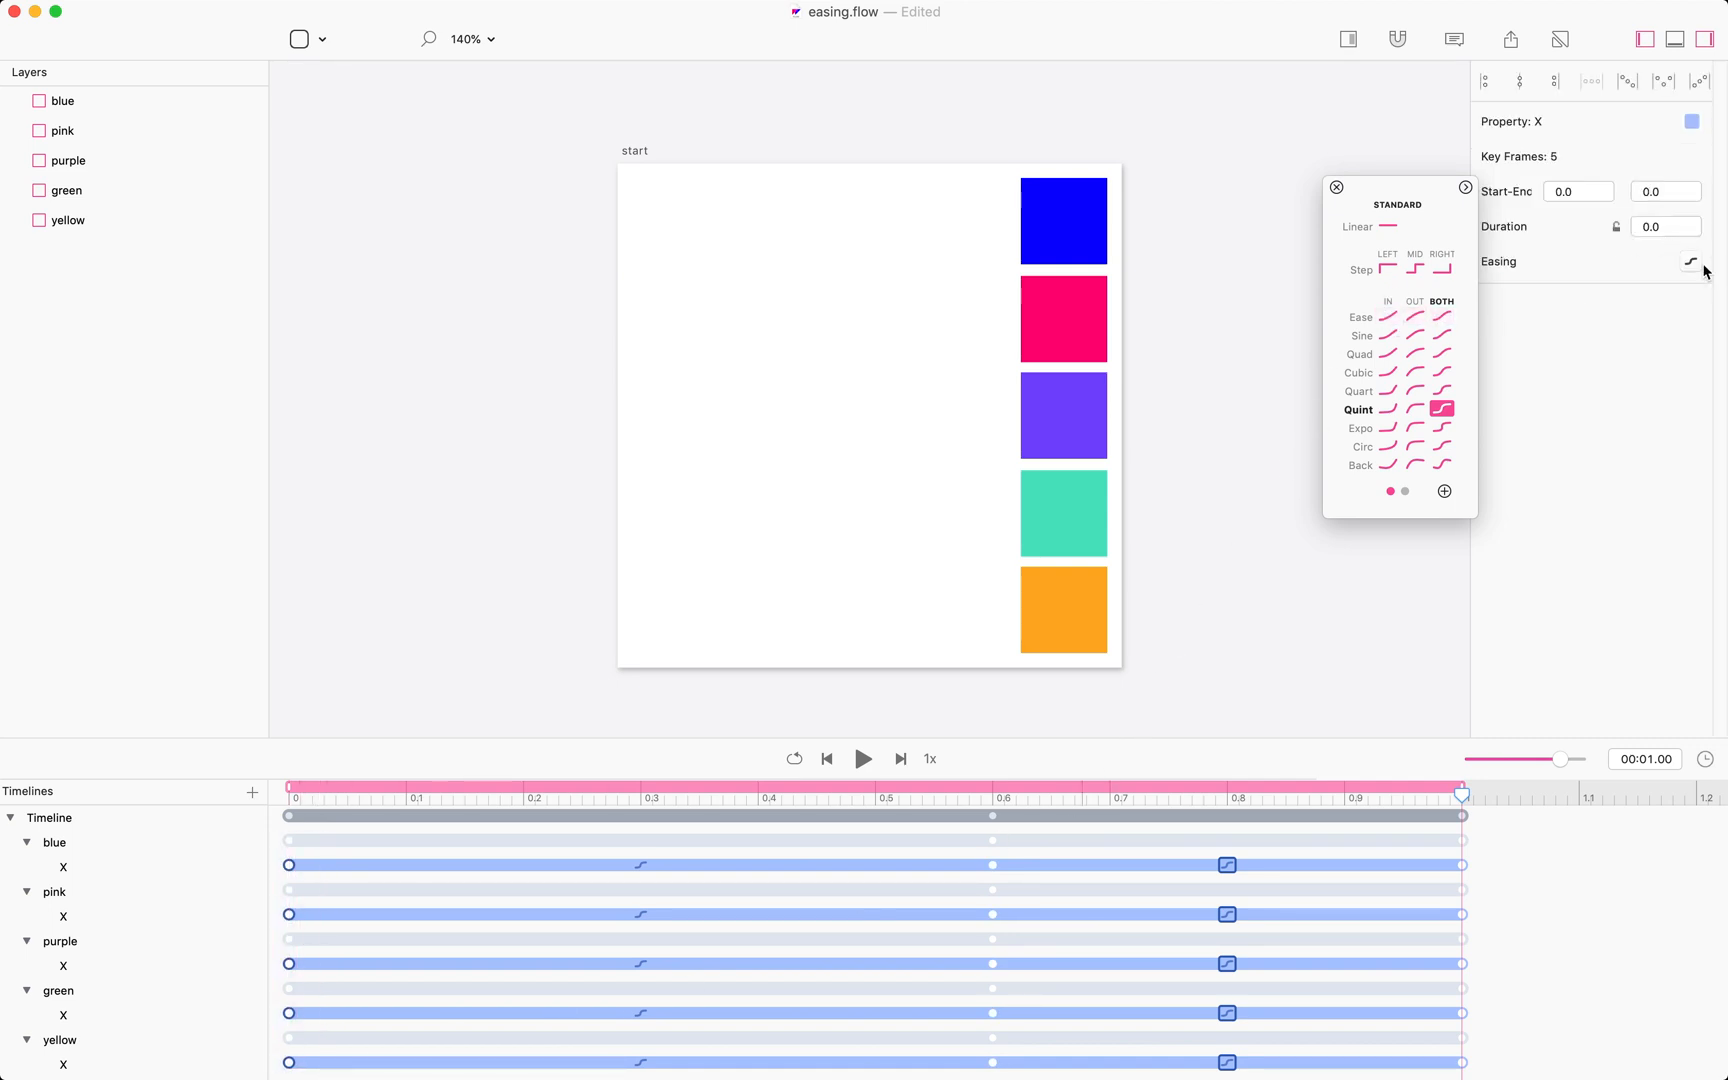
{"action": "left_click", "coordinate": [1389, 318]}
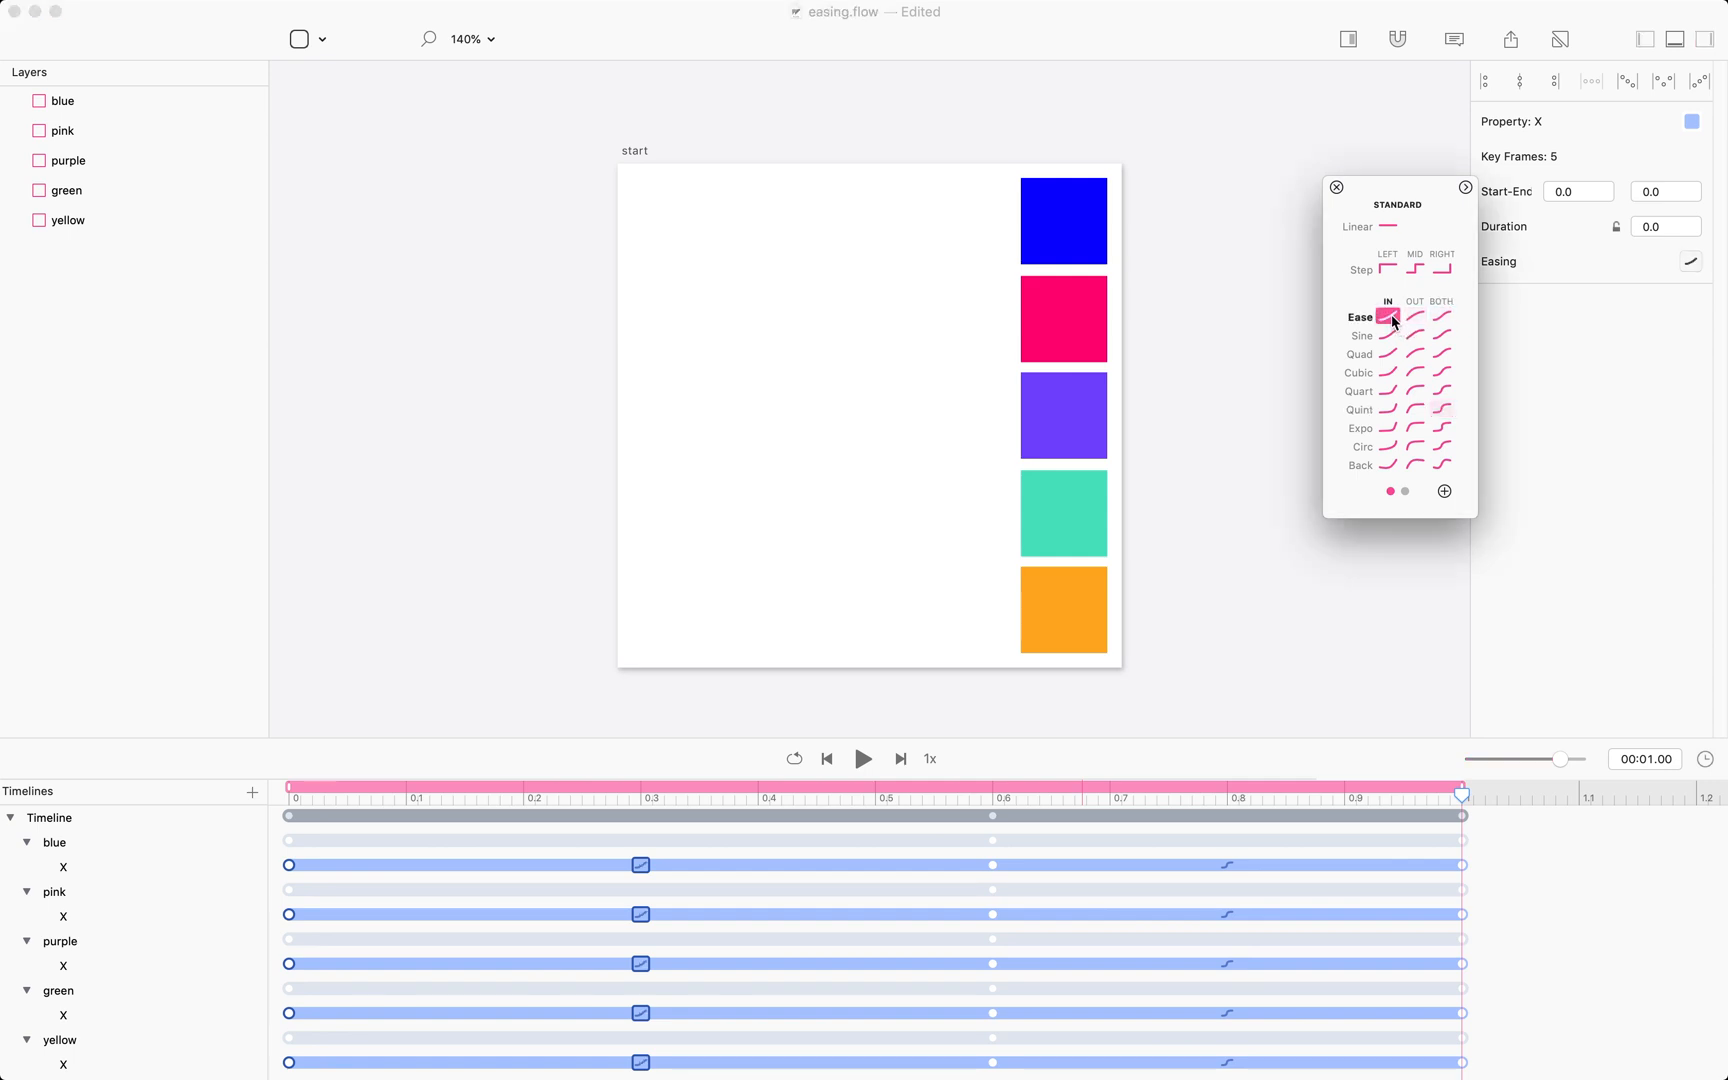
{"action": "left_click", "coordinate": [998, 883]}
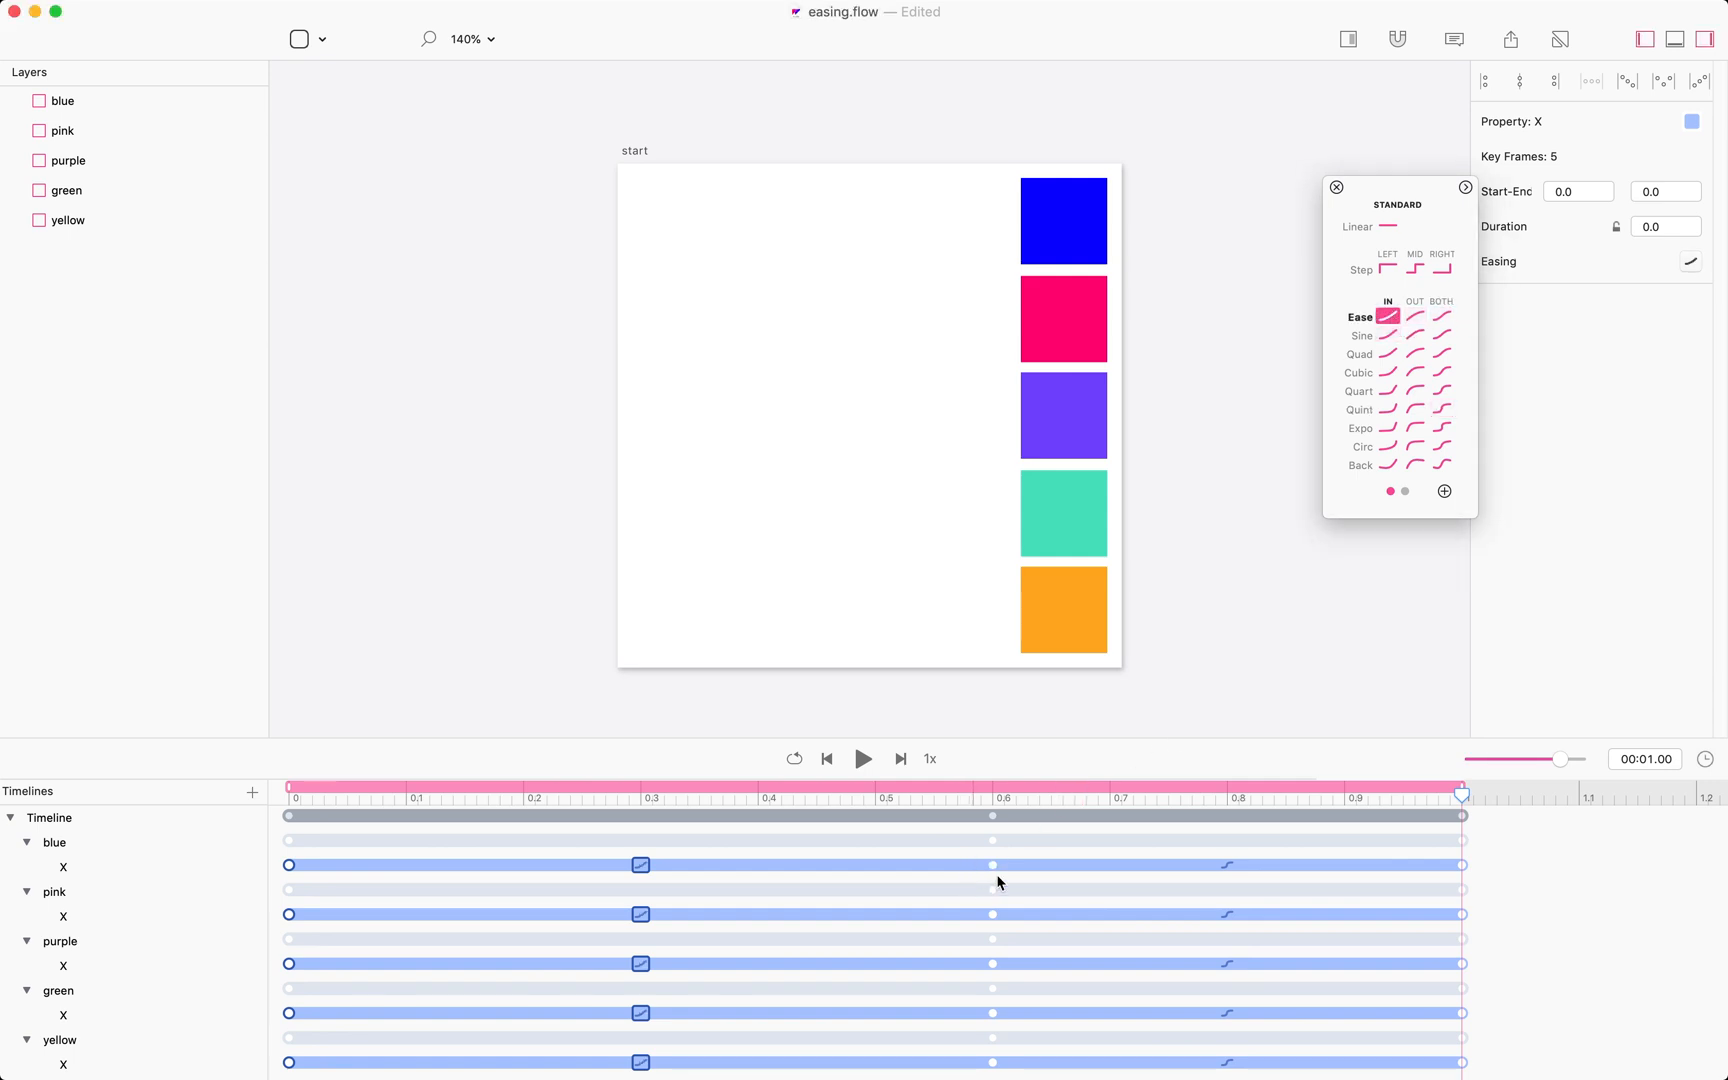
Select the five second X segments from 0.6 s, set their easing to Ease Out, and play the preview.
{"action": "left_click_drag", "start_coordinate": [1010, 1076], "coordinate": [945, 822]}
{"action": "left_click", "coordinate": [1683, 266]}
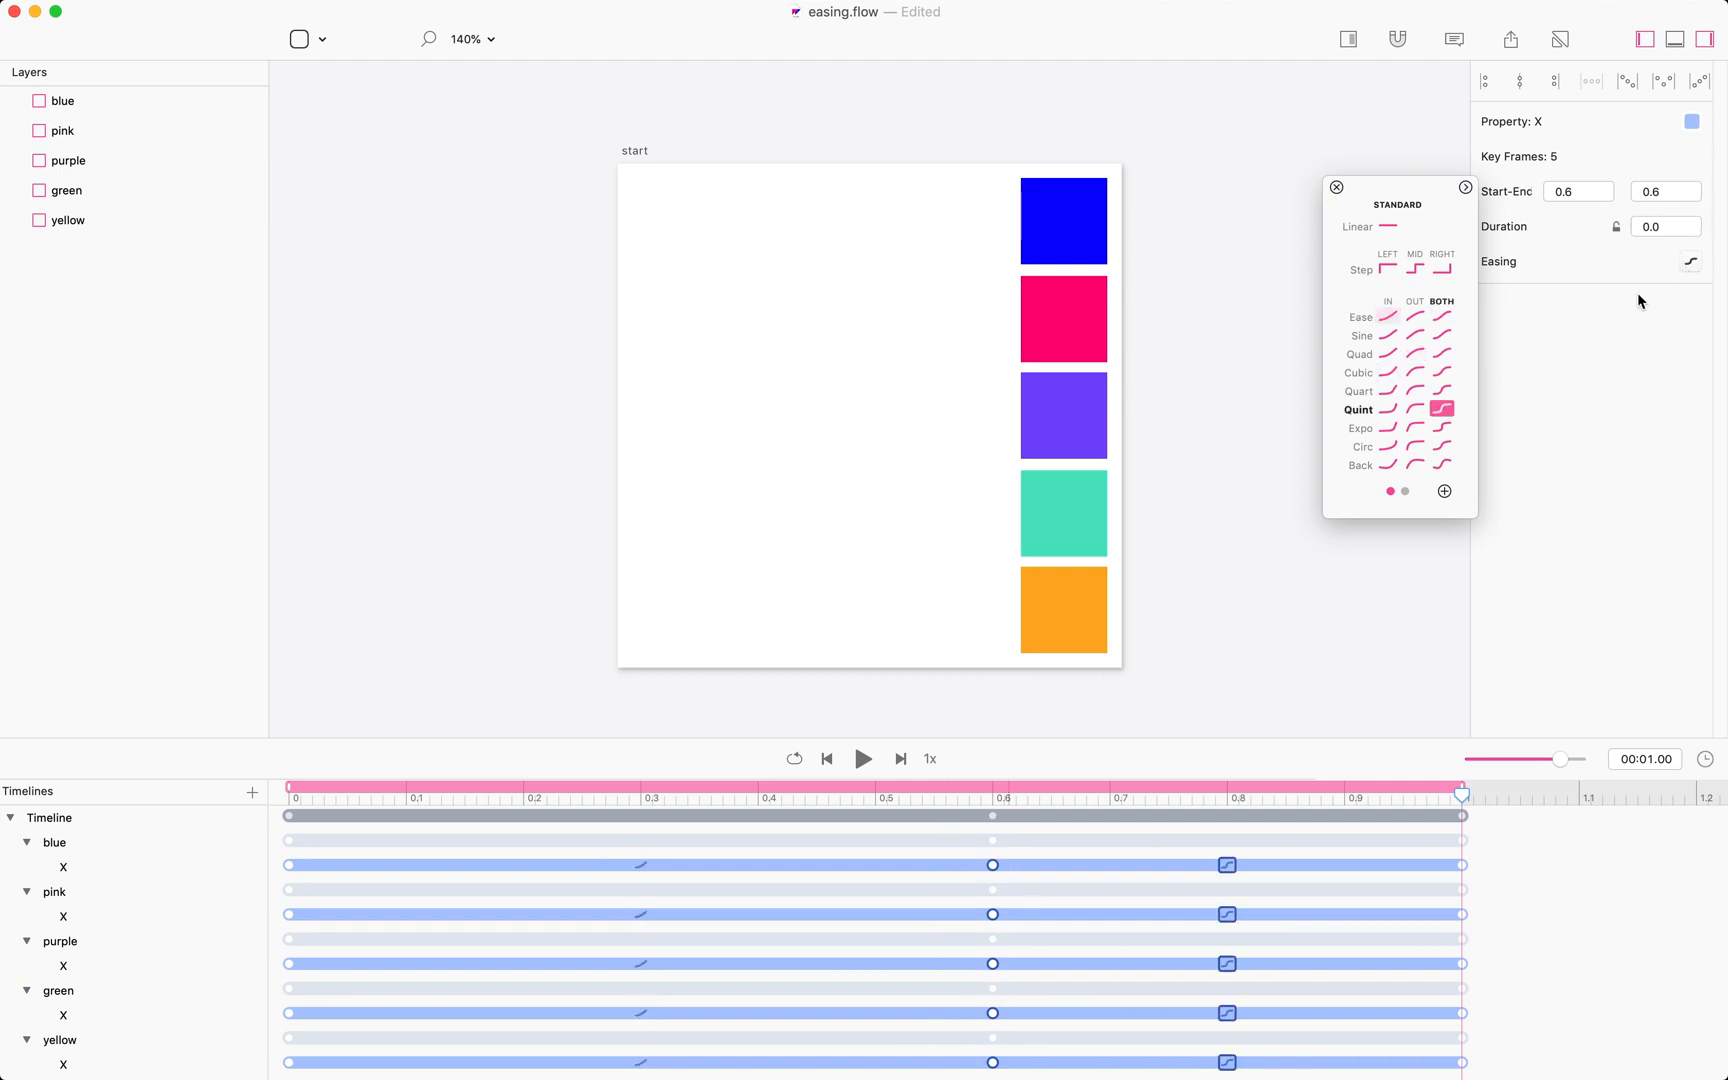
{"action": "left_click", "coordinate": [1413, 318]}
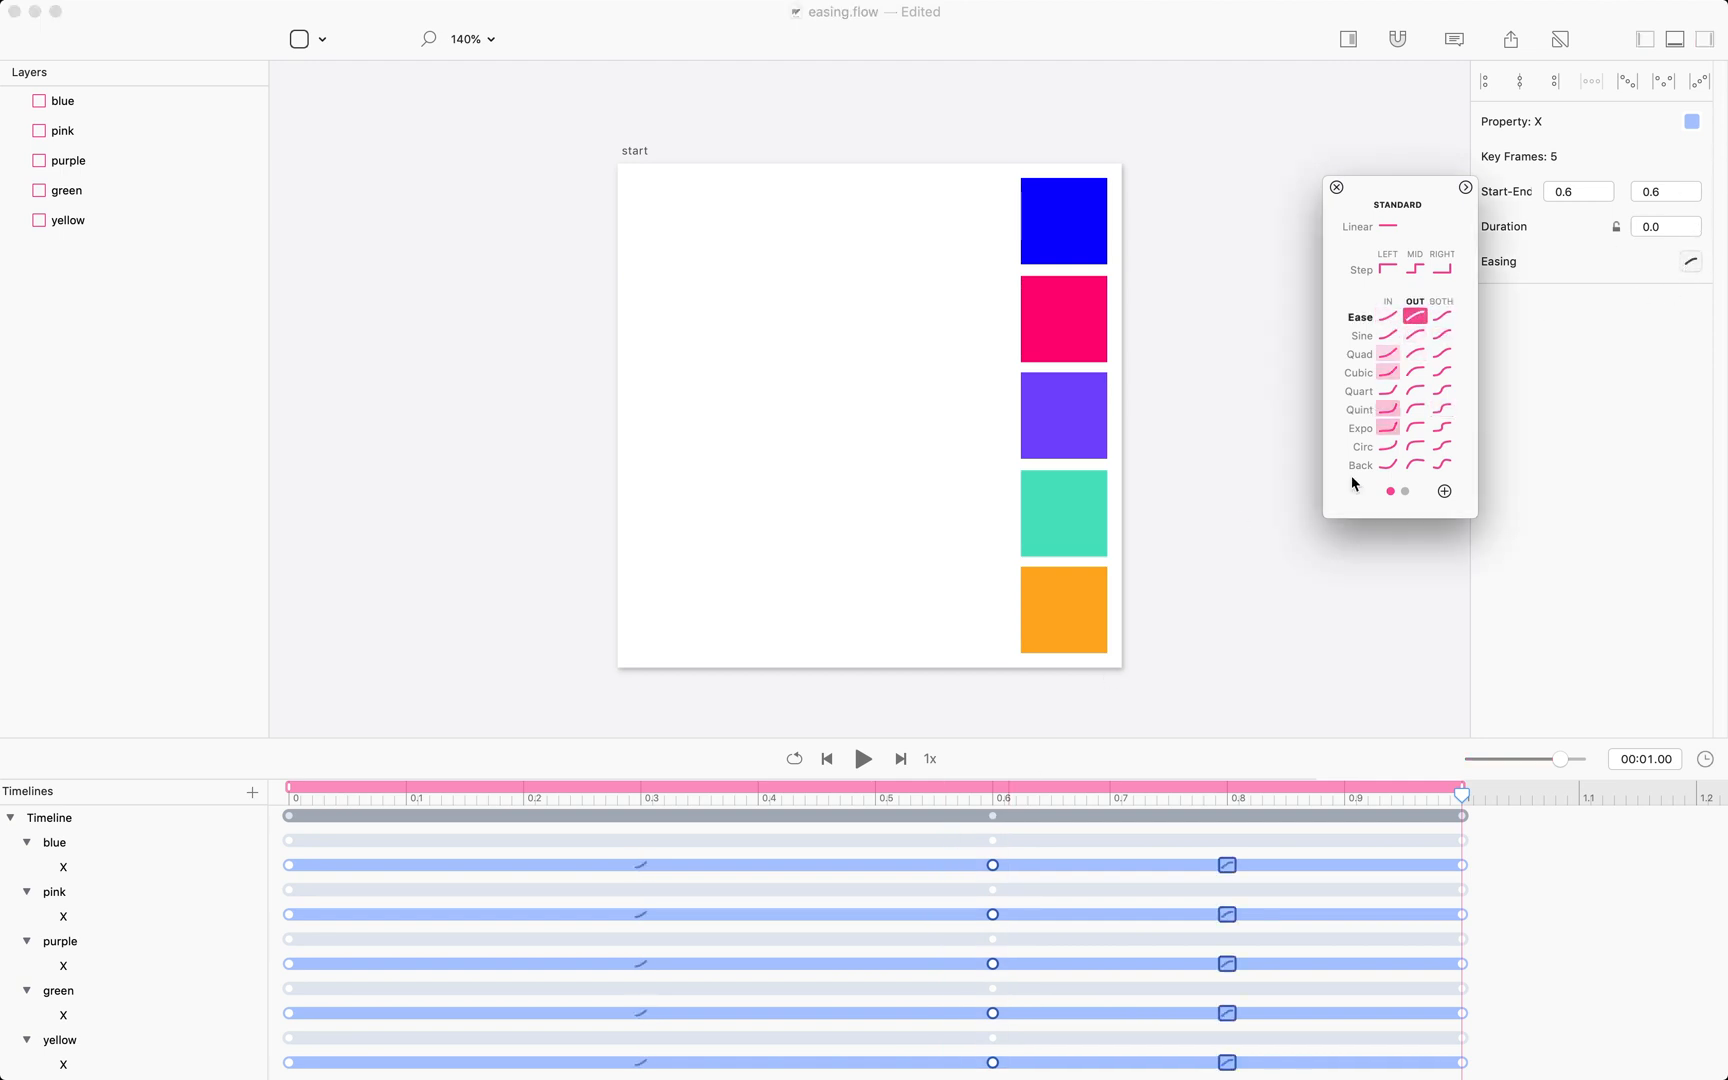
{"action": "key", "text": "space"}
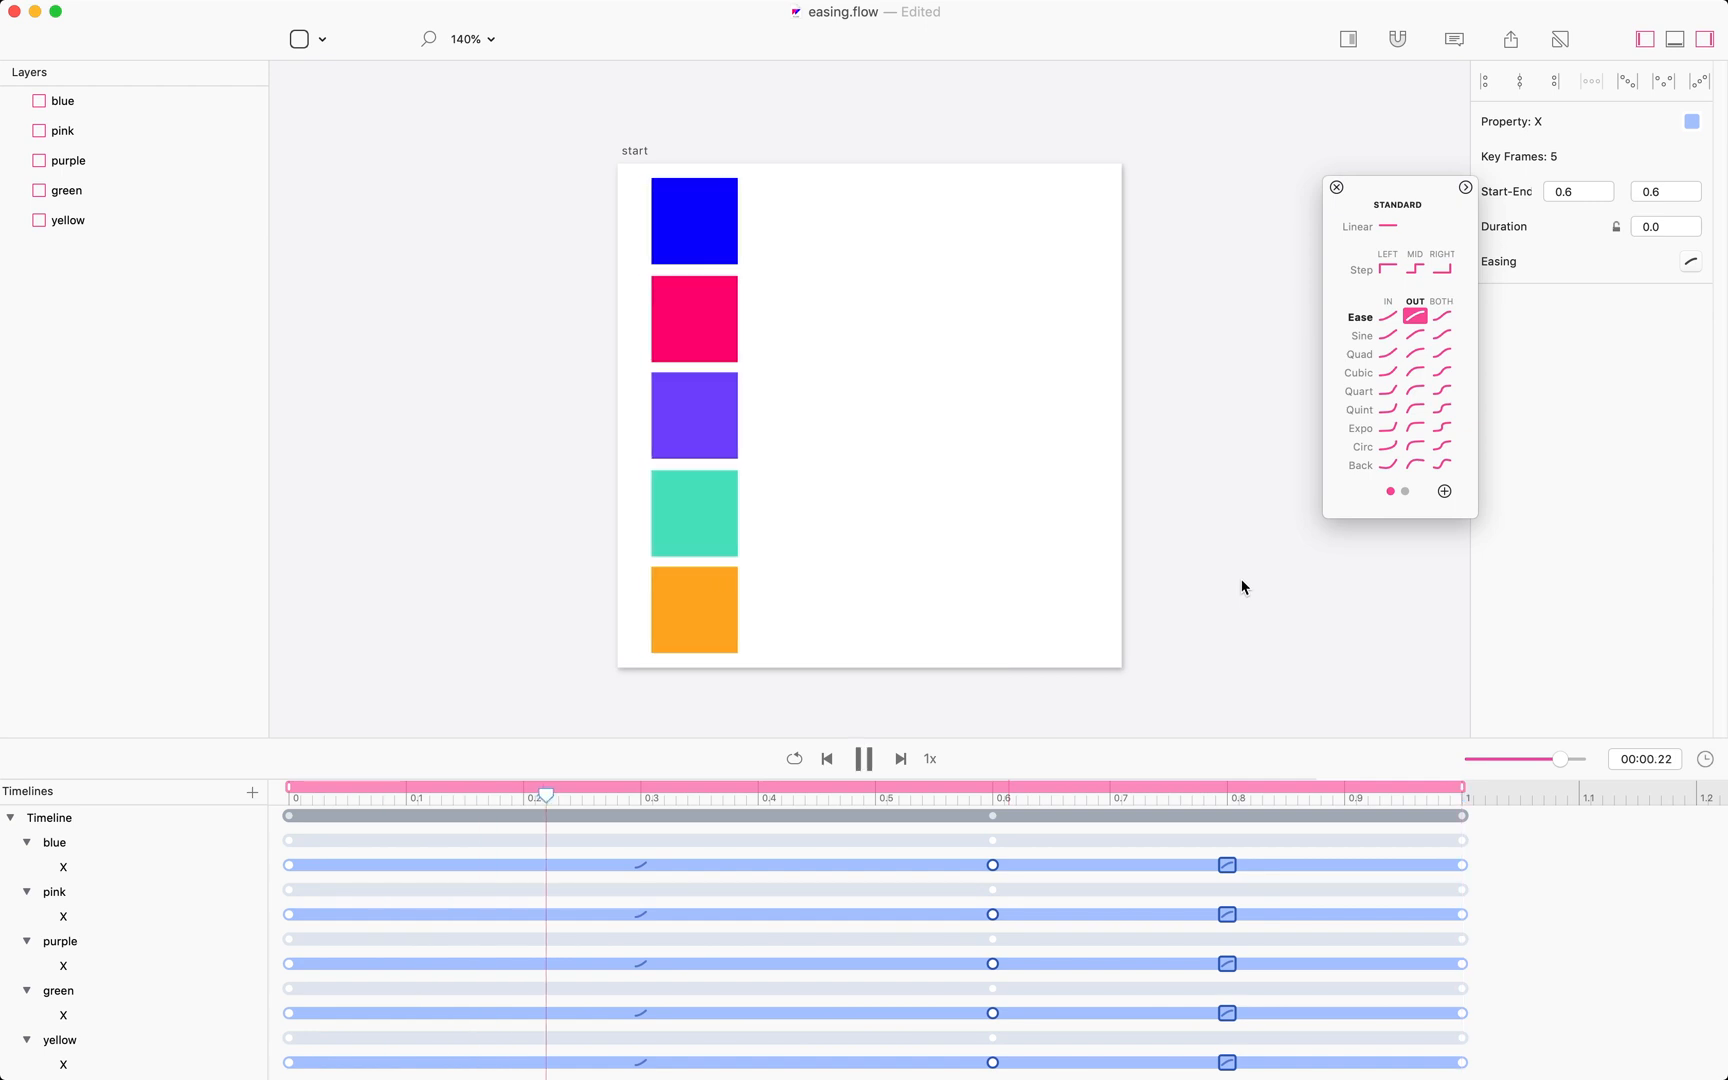
Move the five middle X keyframes from 0.6 s to 0.5 s and play the animation preview.
{"action": "left_click_drag", "start_coordinate": [992, 866], "coordinate": [878, 874]}
{"action": "key", "text": "space"}
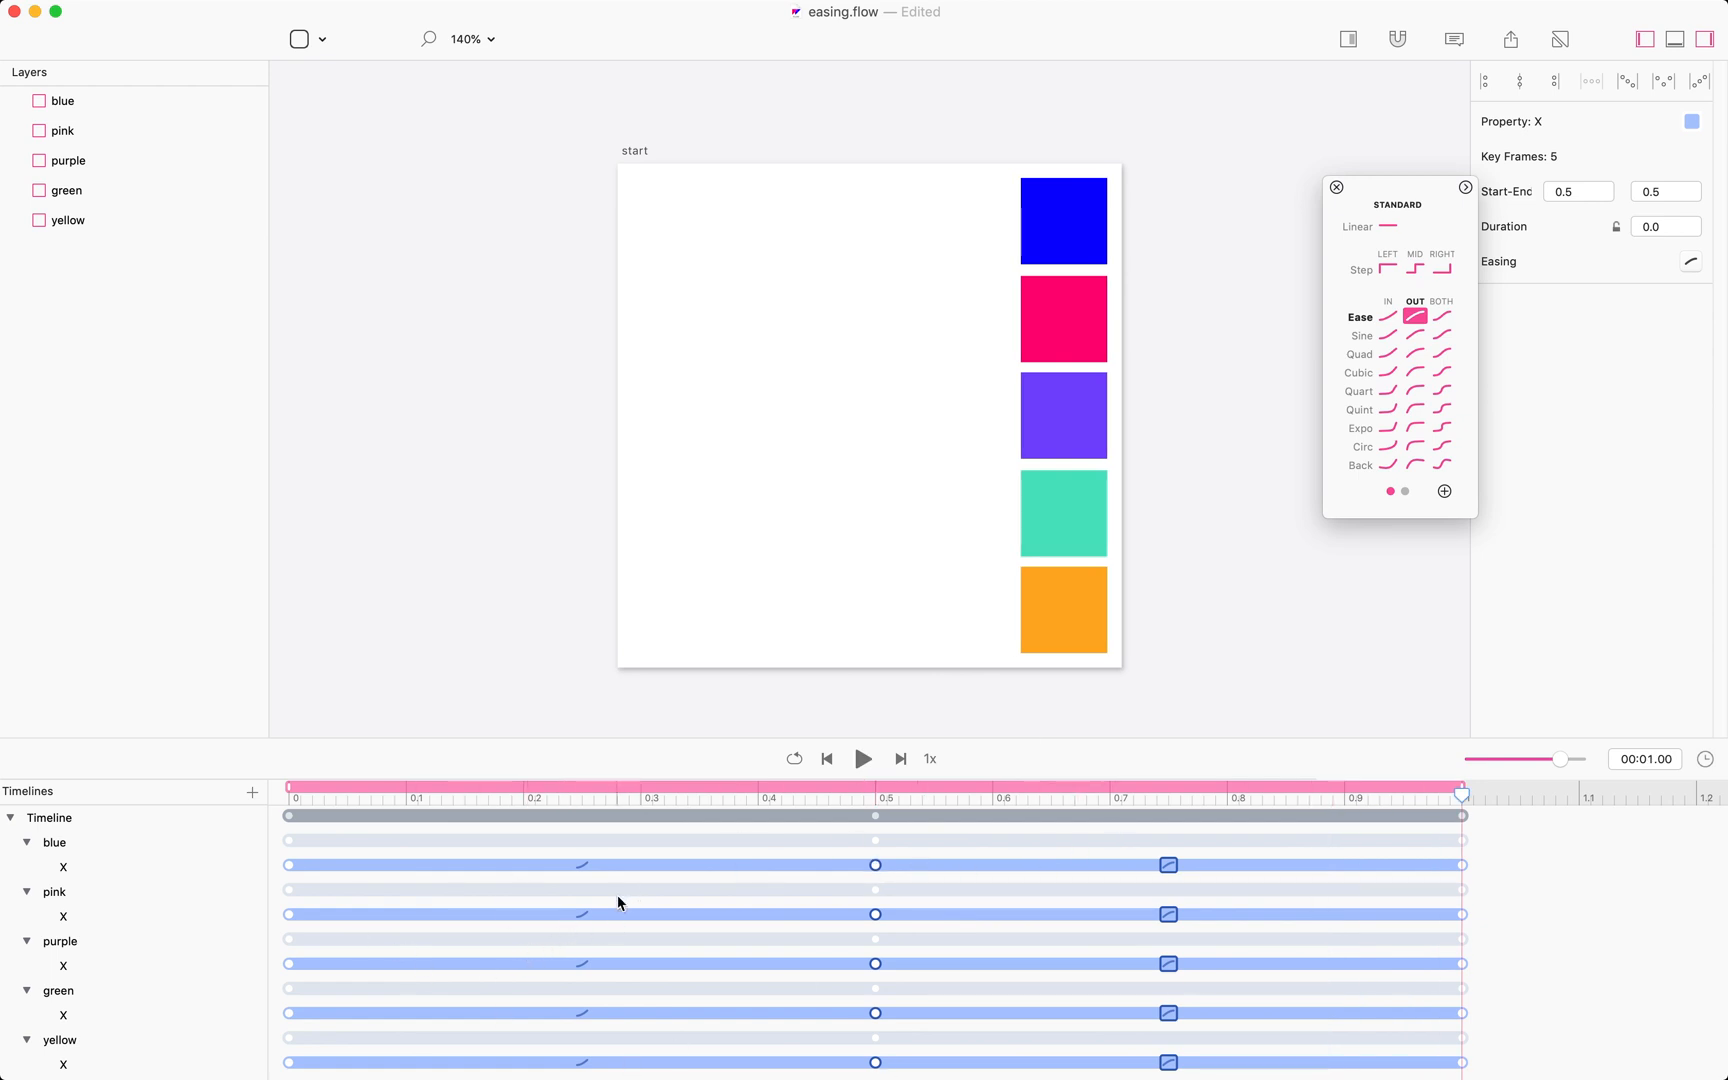
Select all ten X segments of the five boxes, set their easing to Circ Out, and play the preview.
{"action": "left_click", "coordinate": [928, 858]}
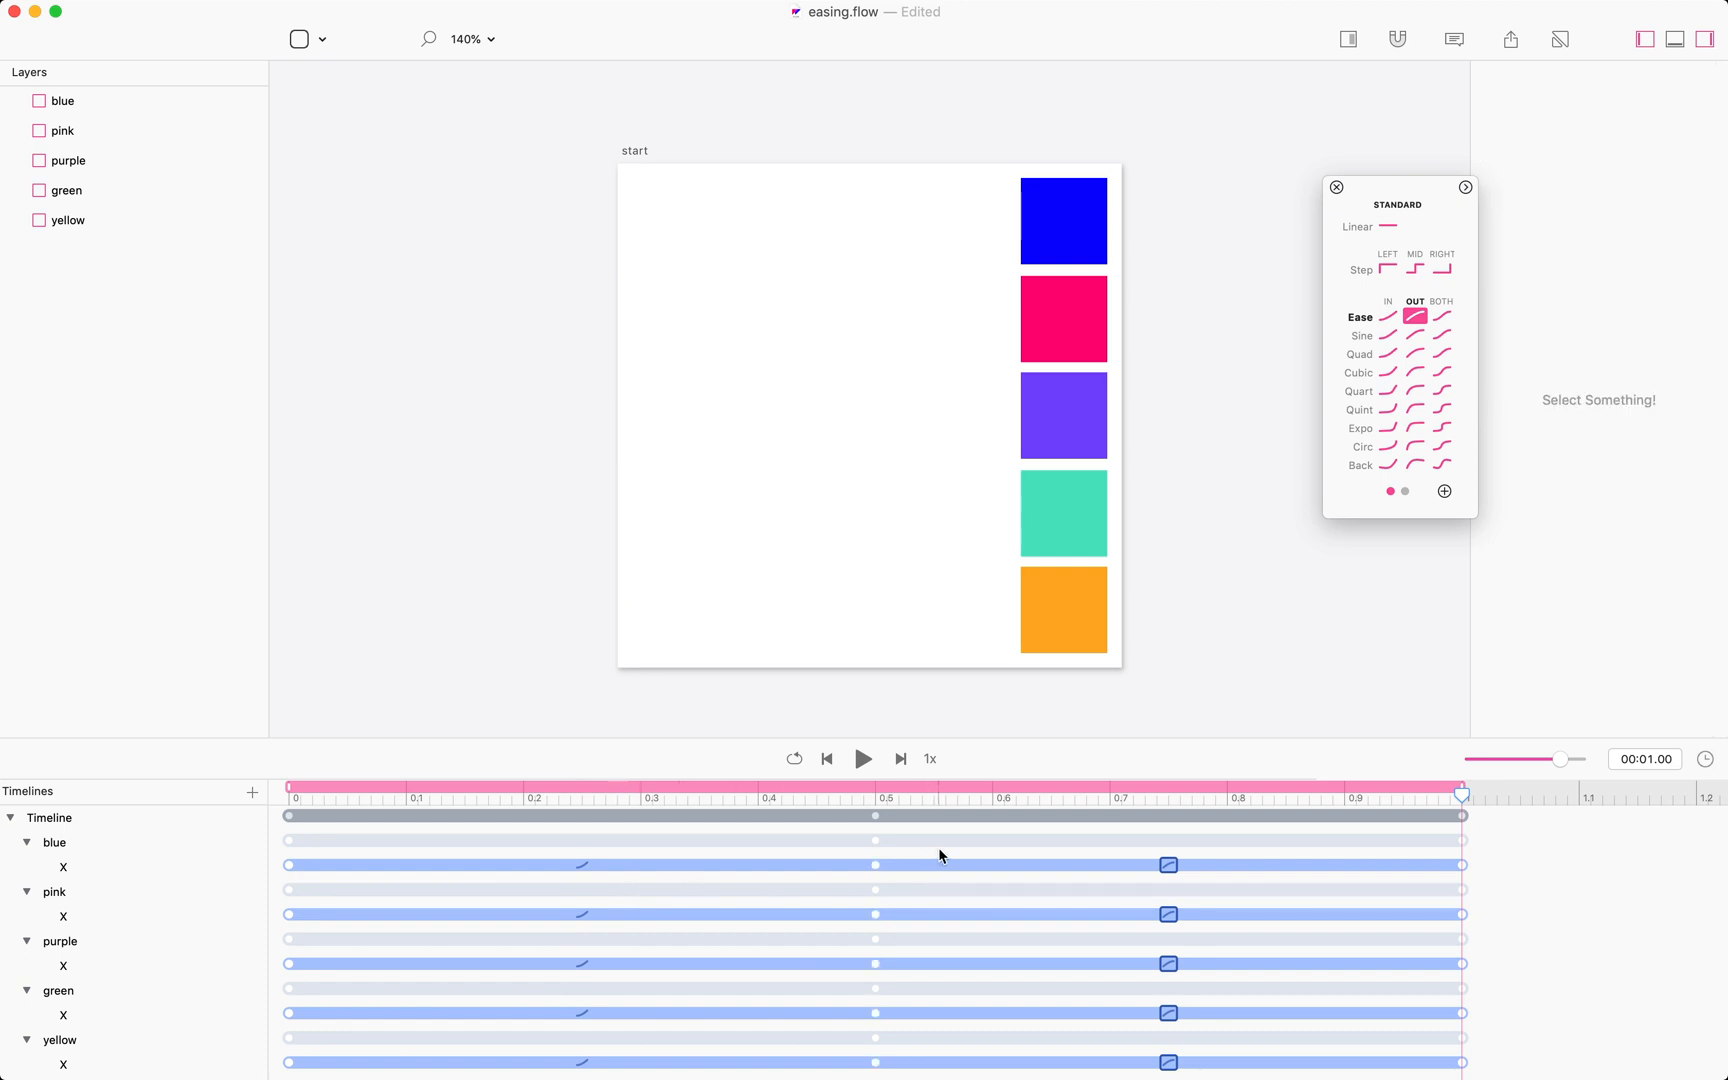
{"action": "left_click_drag", "start_coordinate": [938, 846], "coordinate": [282, 1075]}
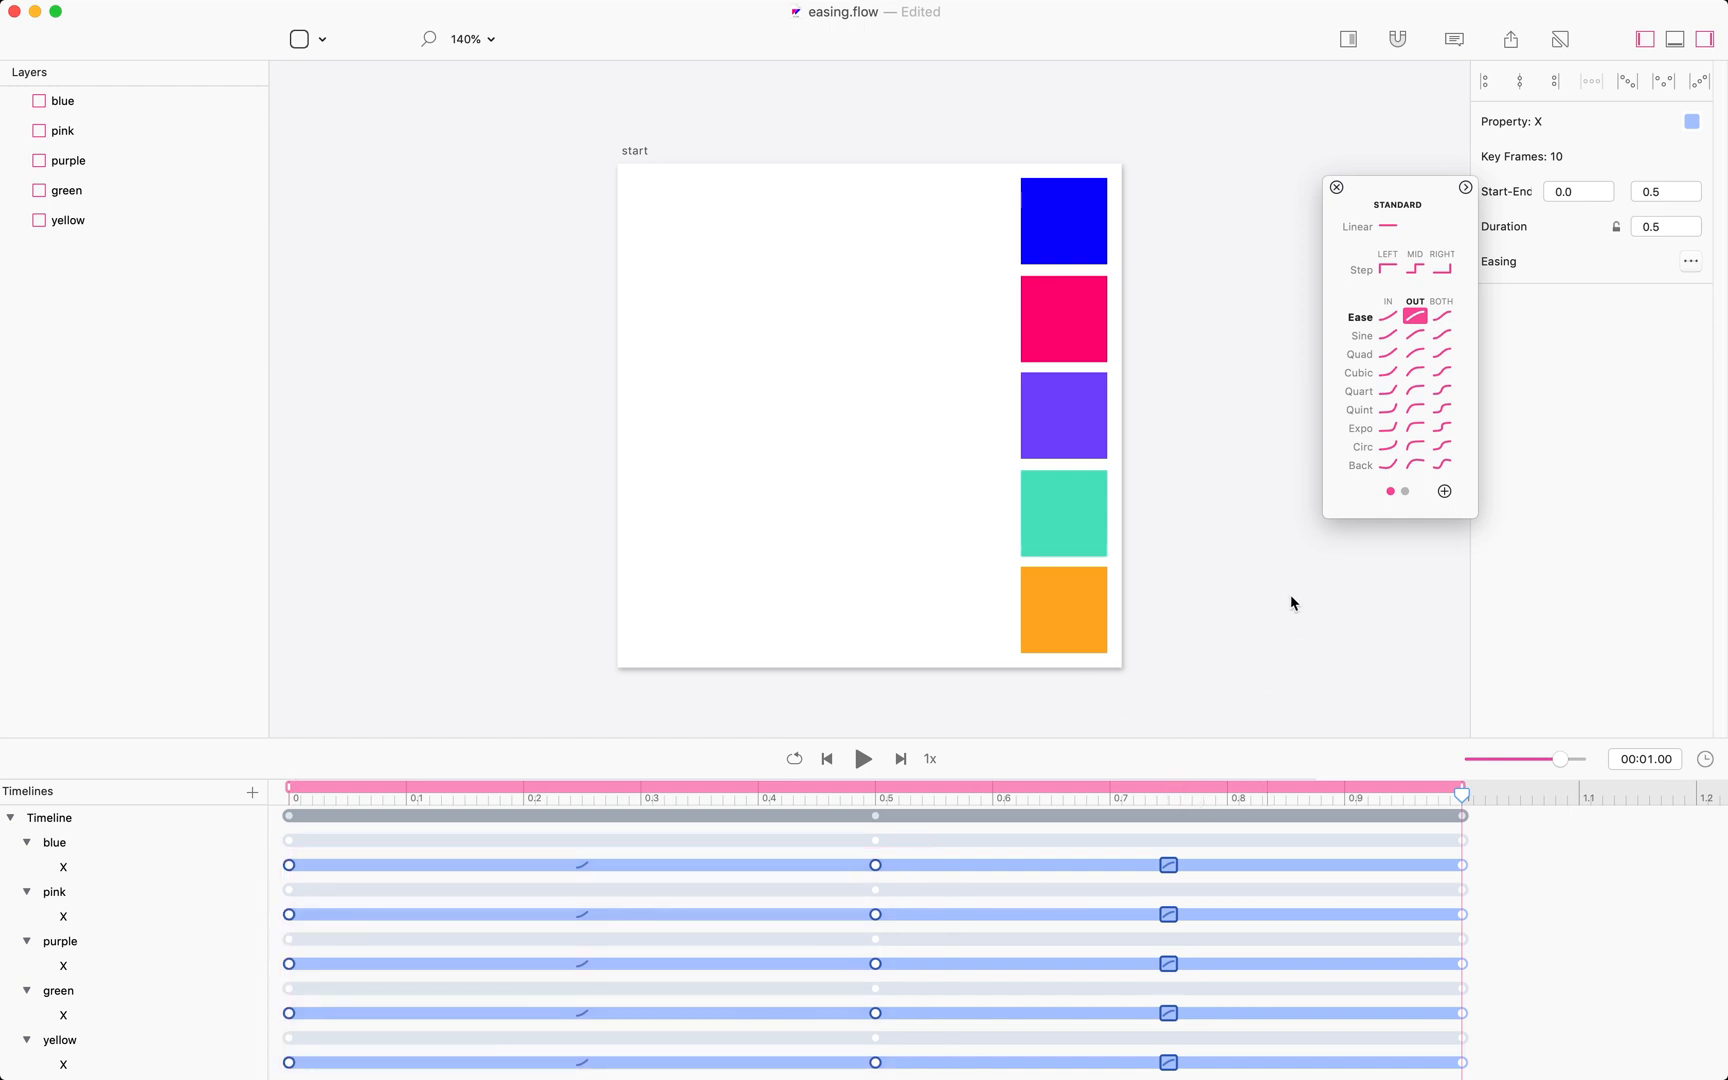
{"action": "left_click", "coordinate": [1690, 263]}
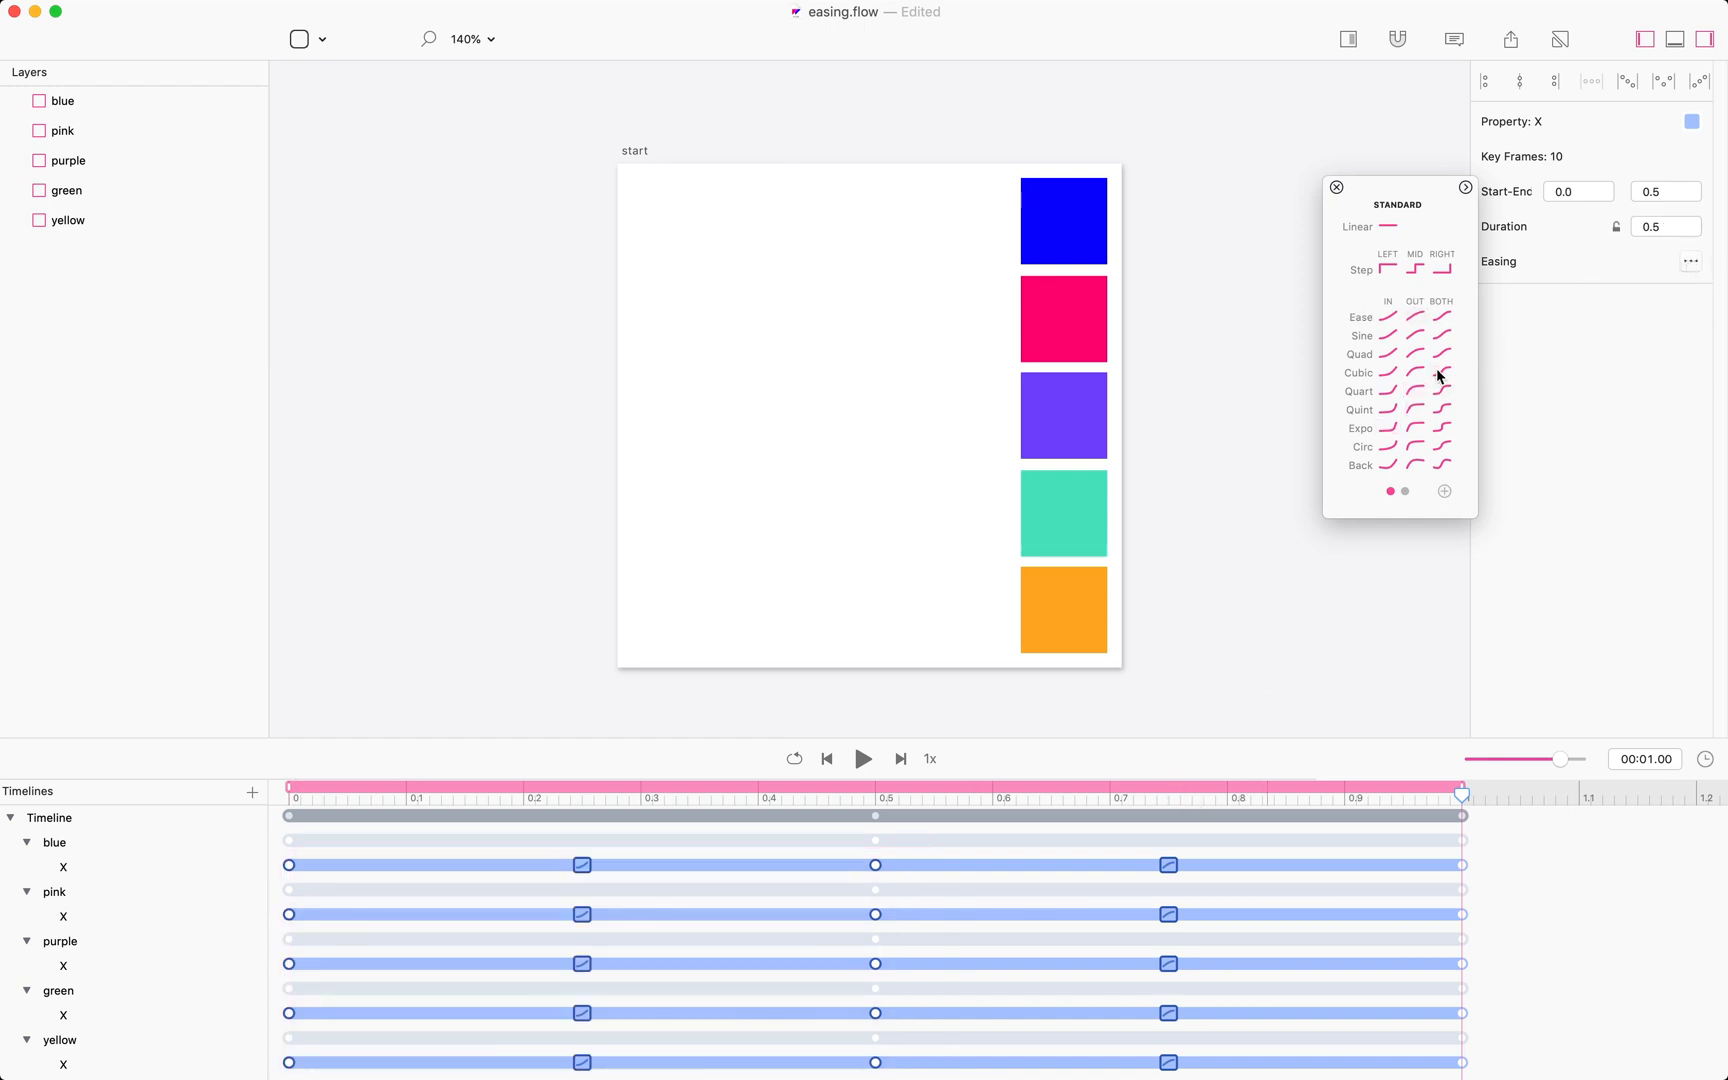
{"action": "left_click", "coordinate": [1415, 446]}
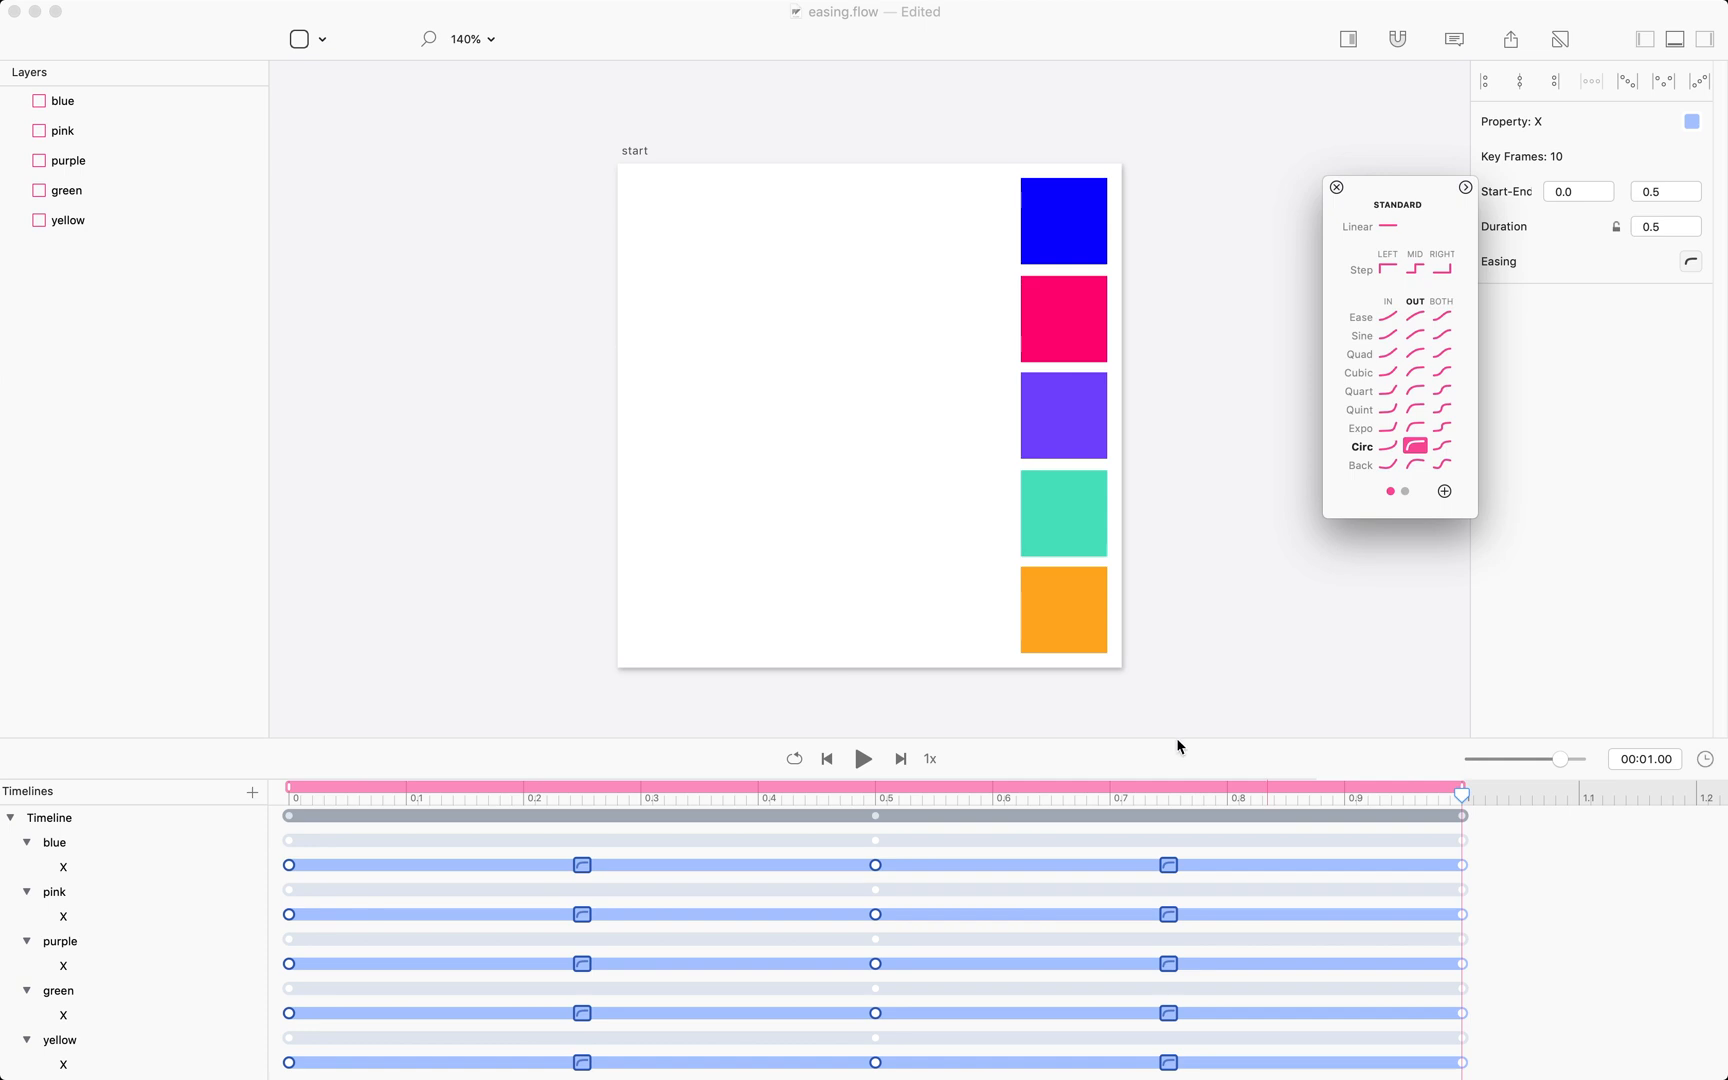
{"action": "left_click", "coordinate": [863, 760]}
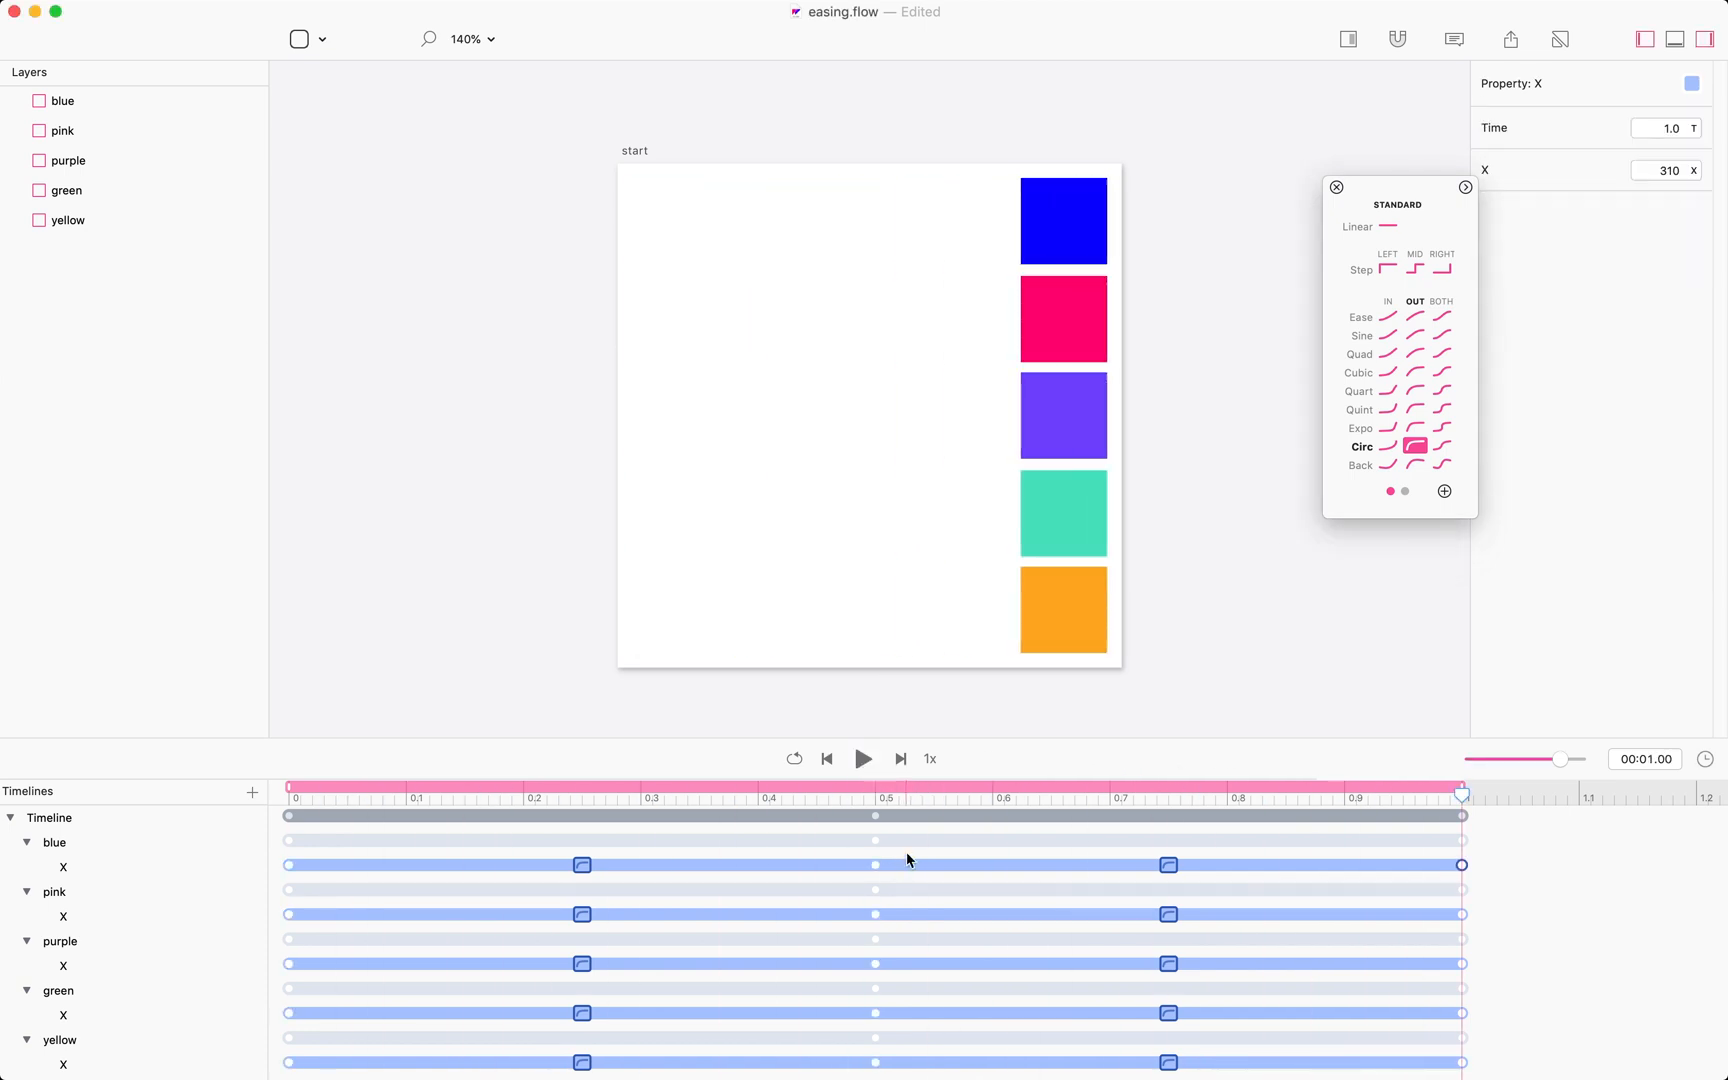
{"action": "left_click_drag", "start_coordinate": [907, 852], "coordinate": [837, 1072]}
{"action": "key", "text": "Delete"}
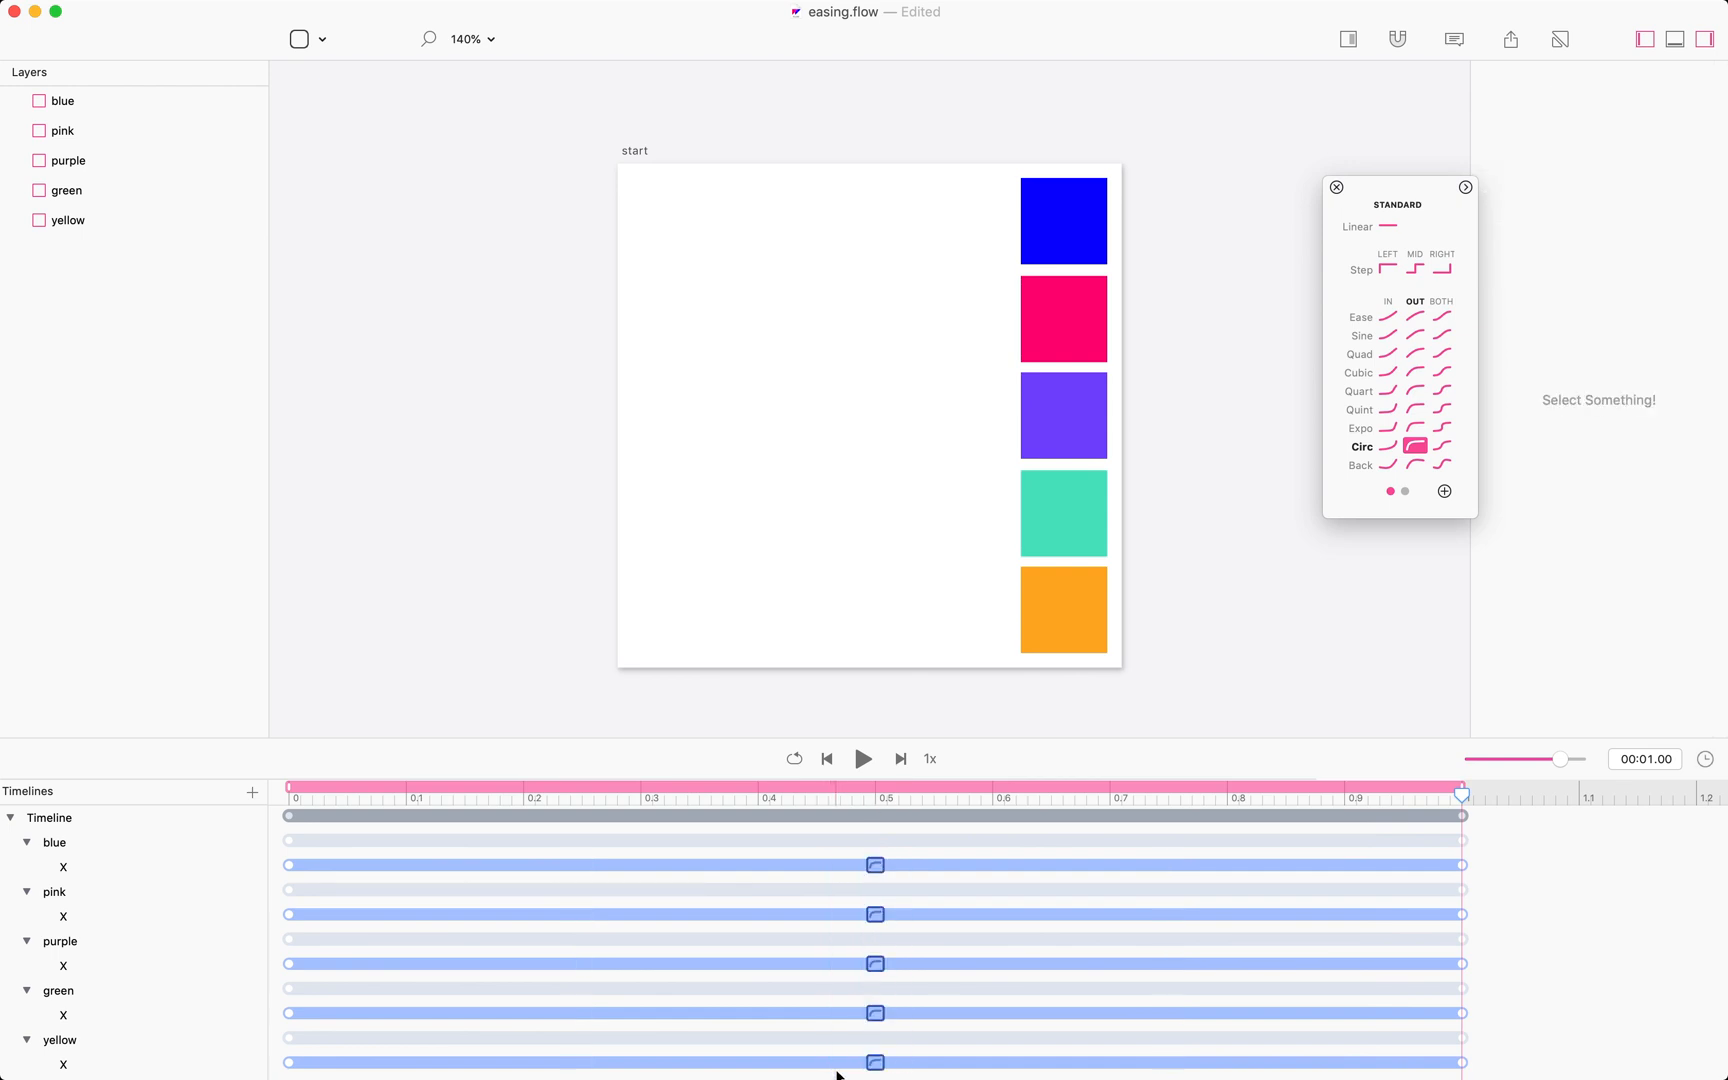
{"action": "key", "text": "super+z"}
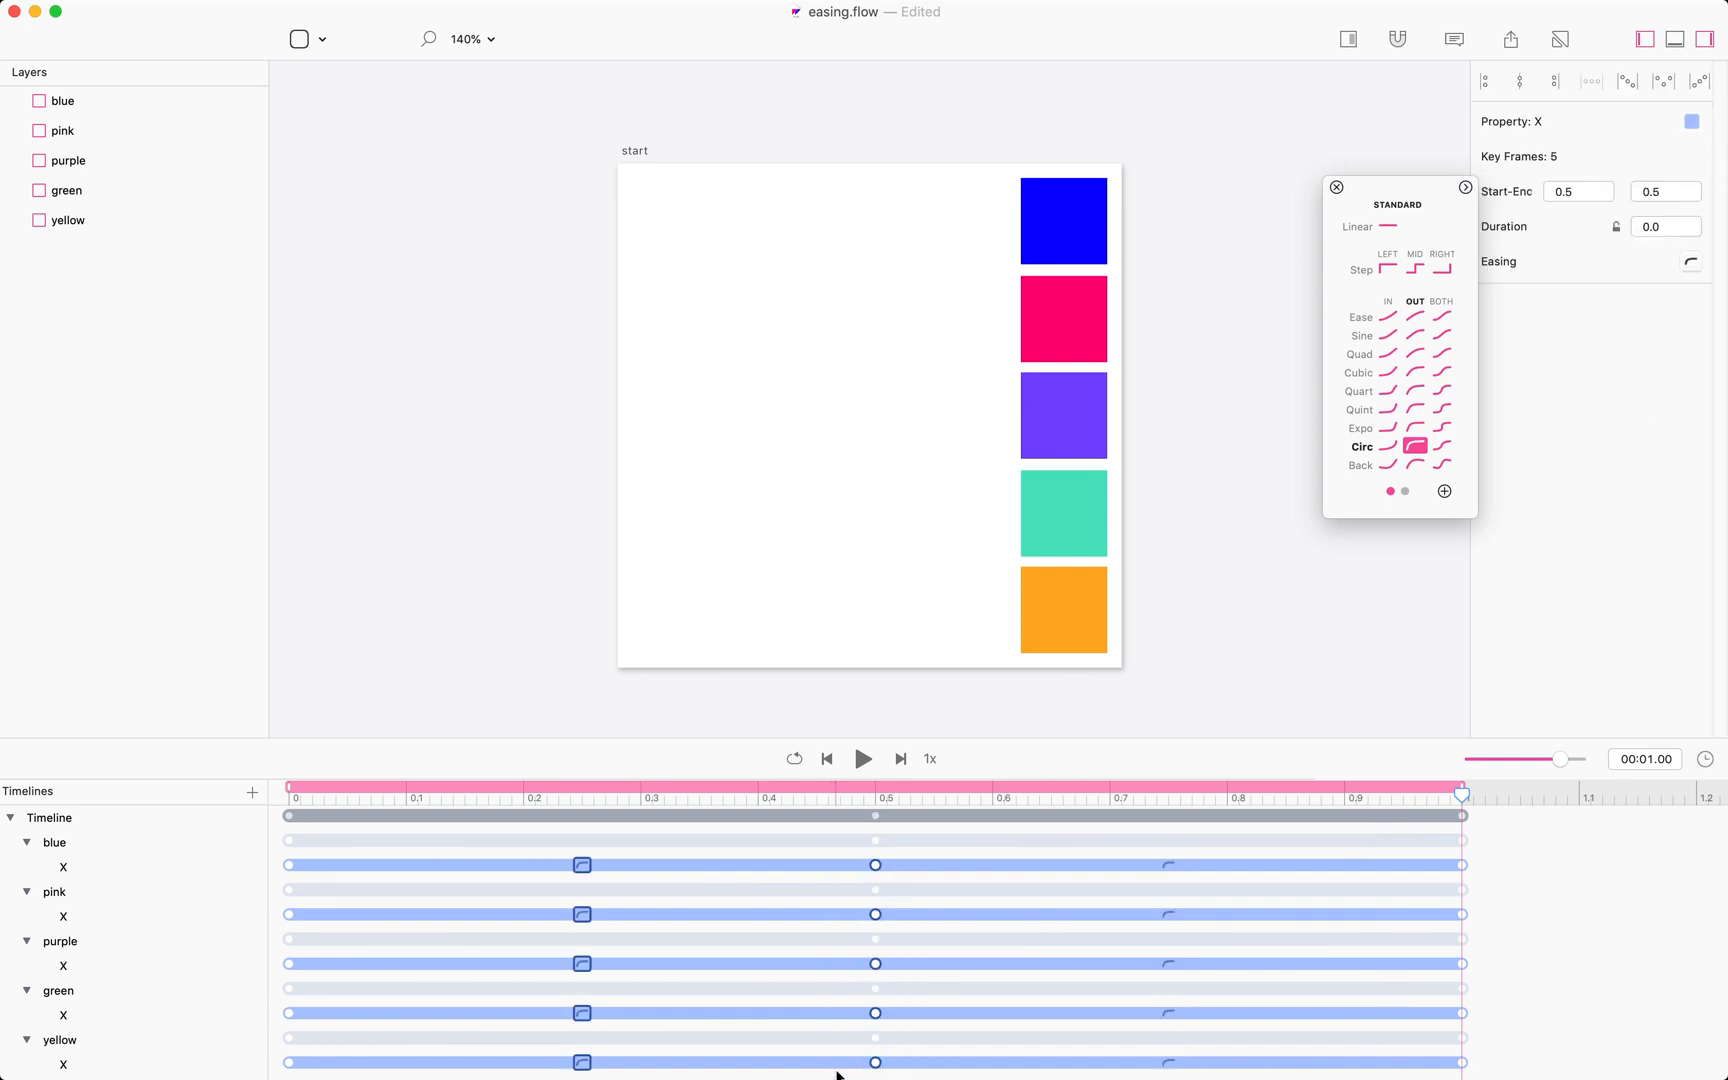
Delete the five middle X keyframes at 0.5 s so each box moves in one segment.
{"action": "left_click_drag", "start_coordinate": [899, 858], "coordinate": [852, 1073]}
{"action": "key", "text": "Delete"}
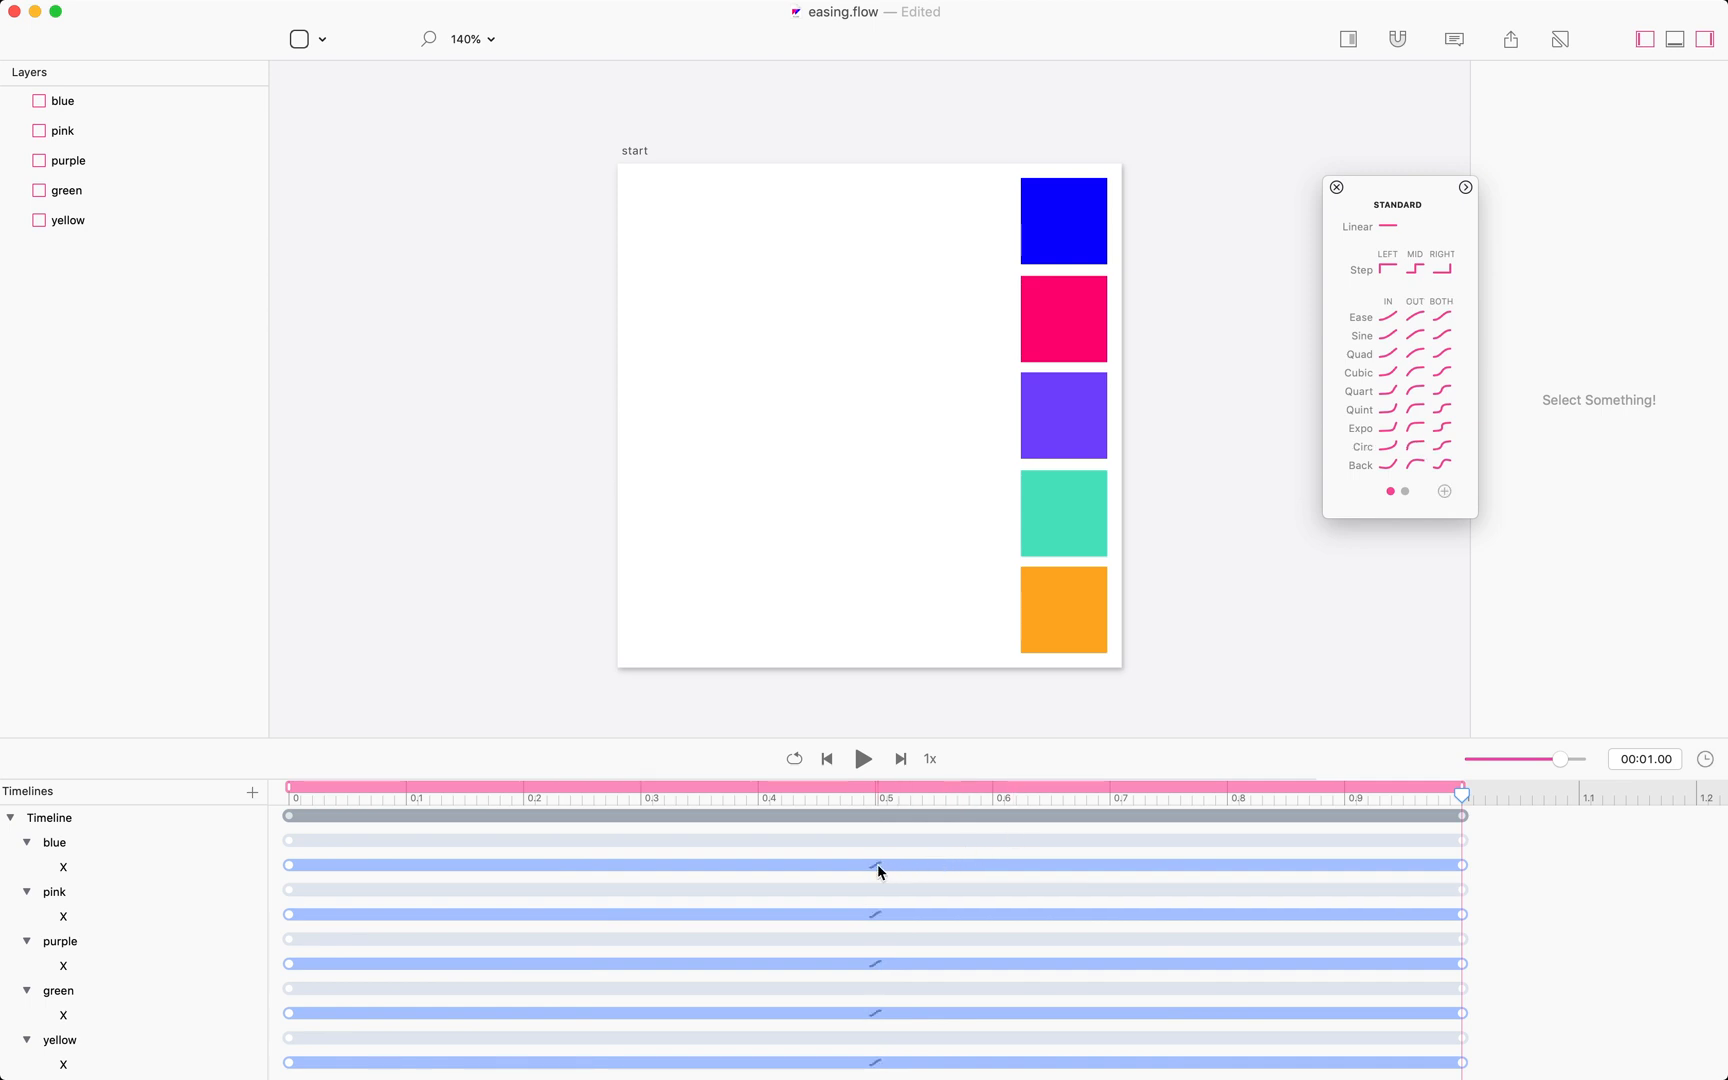
{"action": "left_click", "coordinate": [876, 866]}
{"action": "left_click", "coordinate": [880, 872]}
{"action": "left_click", "coordinate": [876, 866]}
{"action": "left_click_drag", "start_coordinate": [314, 861], "coordinate": [300, 1068]}
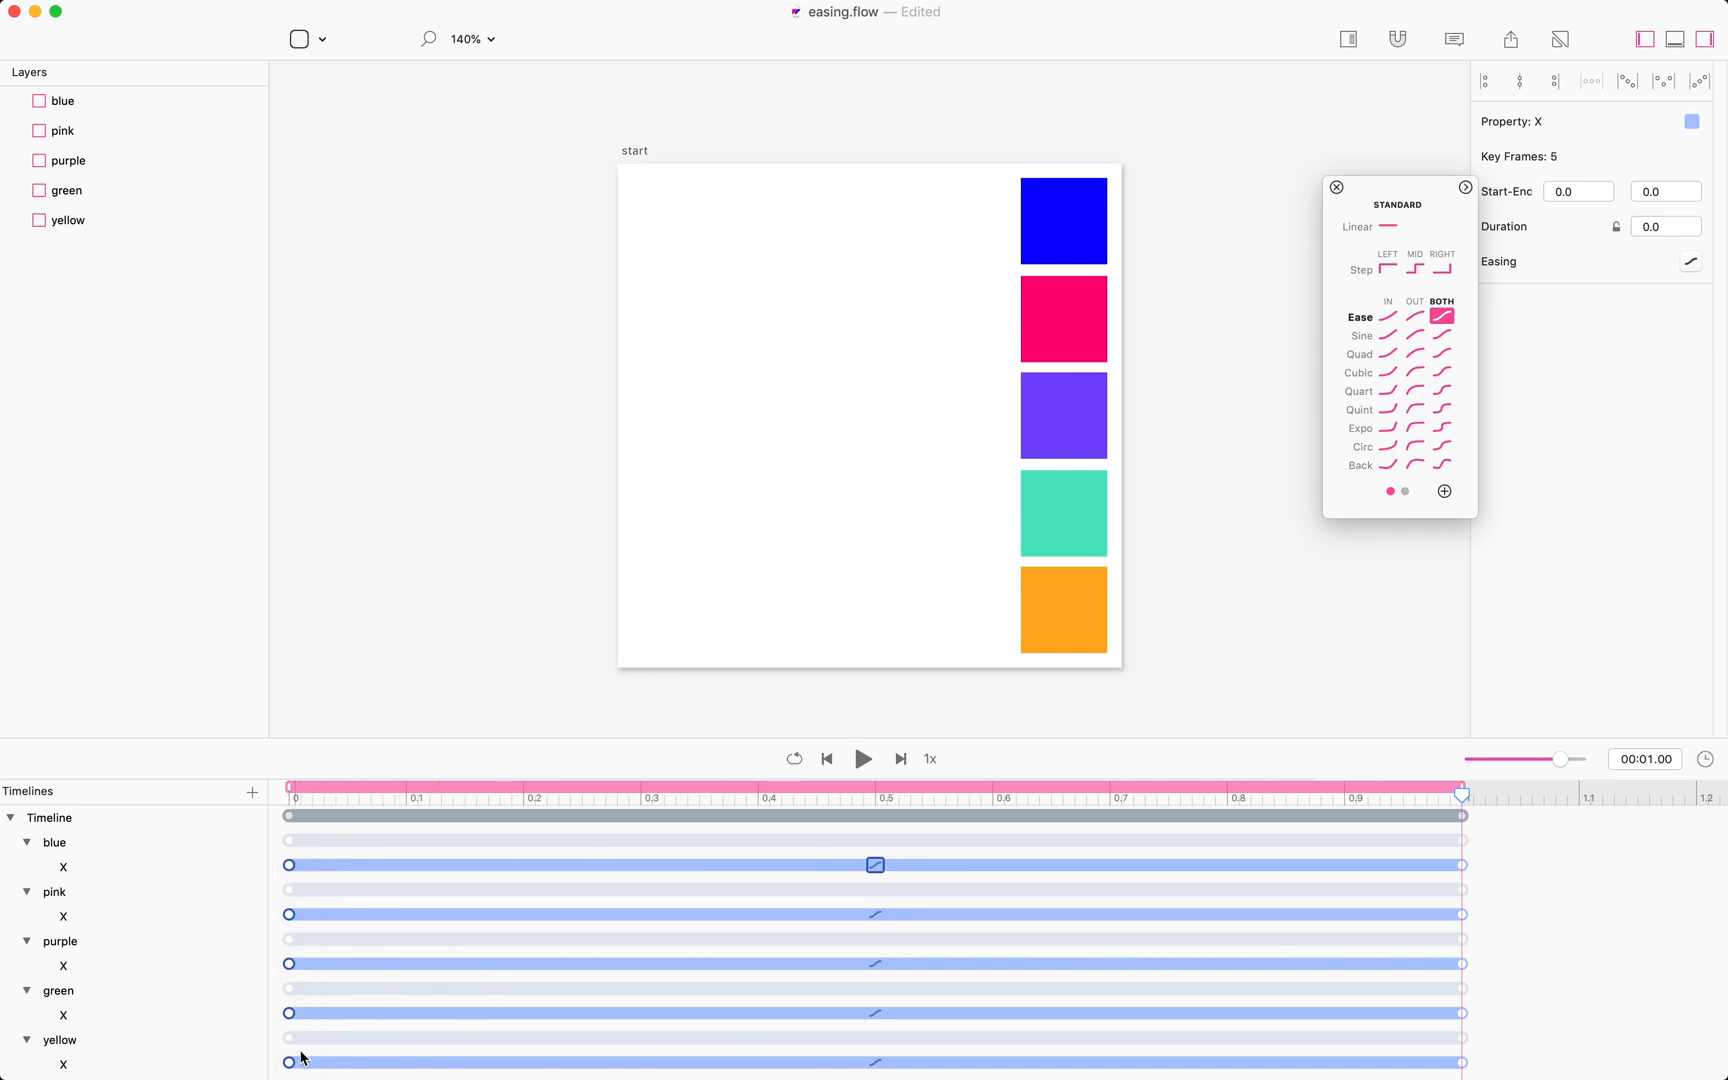
{"action": "left_click", "coordinate": [1691, 263]}
{"action": "left_click", "coordinate": [1693, 264]}
{"action": "left_click", "coordinate": [1693, 264]}
{"action": "left_click", "coordinate": [1693, 264]}
{"action": "left_click", "coordinate": [1693, 264]}
{"action": "left_click", "coordinate": [1061, 878]}
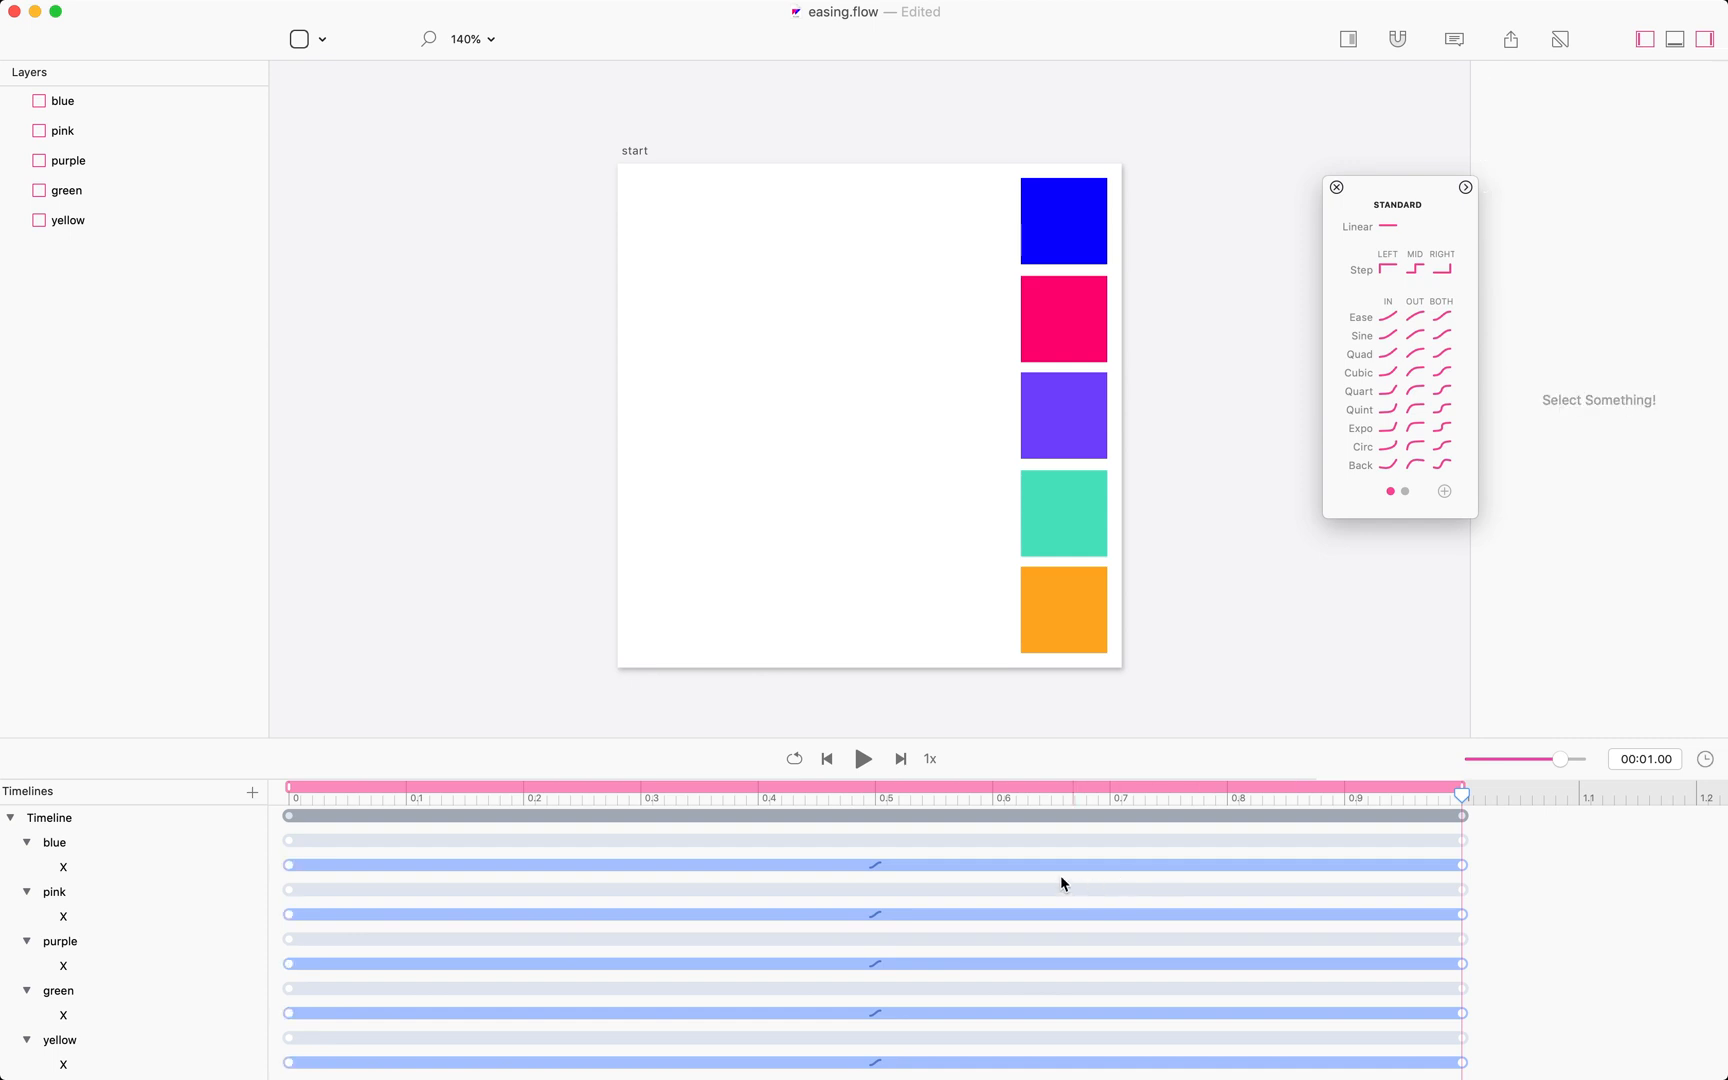
Select the pink box's X segment and set its easing to Linear.
{"action": "left_click", "coordinate": [875, 865]}
{"action": "left_click", "coordinate": [875, 914]}
{"action": "left_click", "coordinate": [1388, 226]}
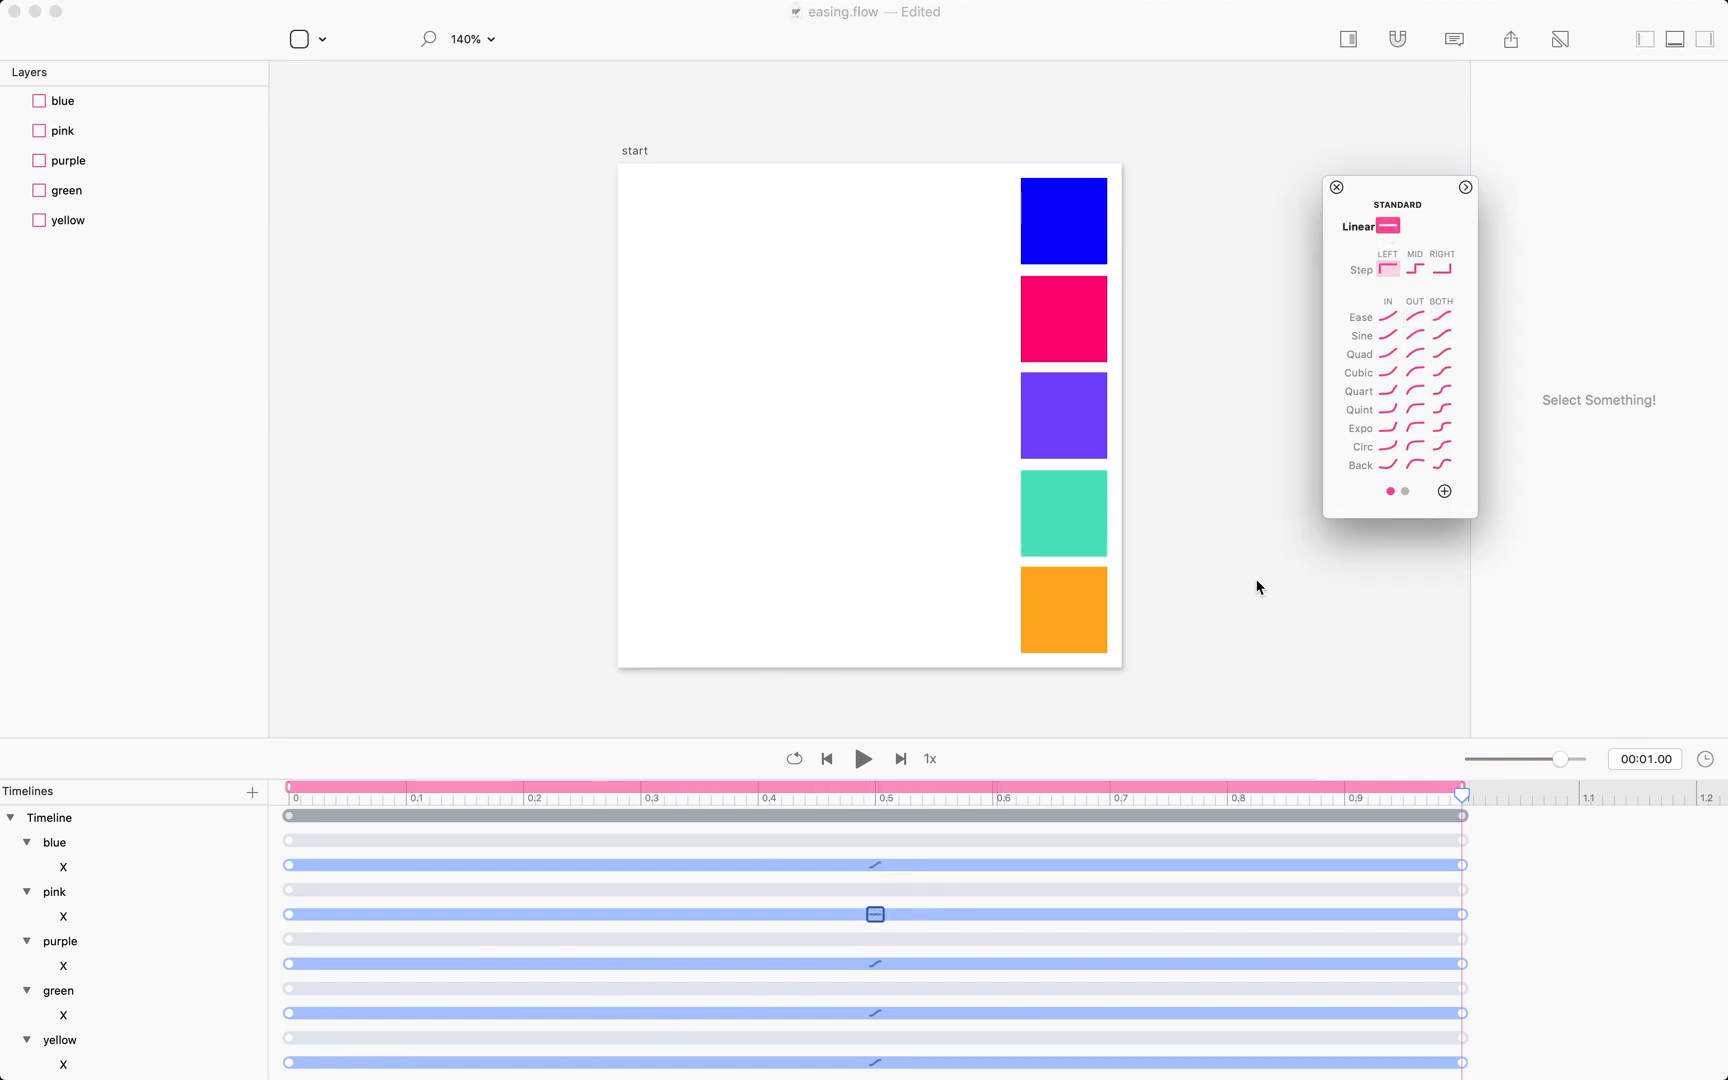
Select the purple box's X segment and set its easing to Step Left.
{"action": "left_click", "coordinate": [876, 964]}
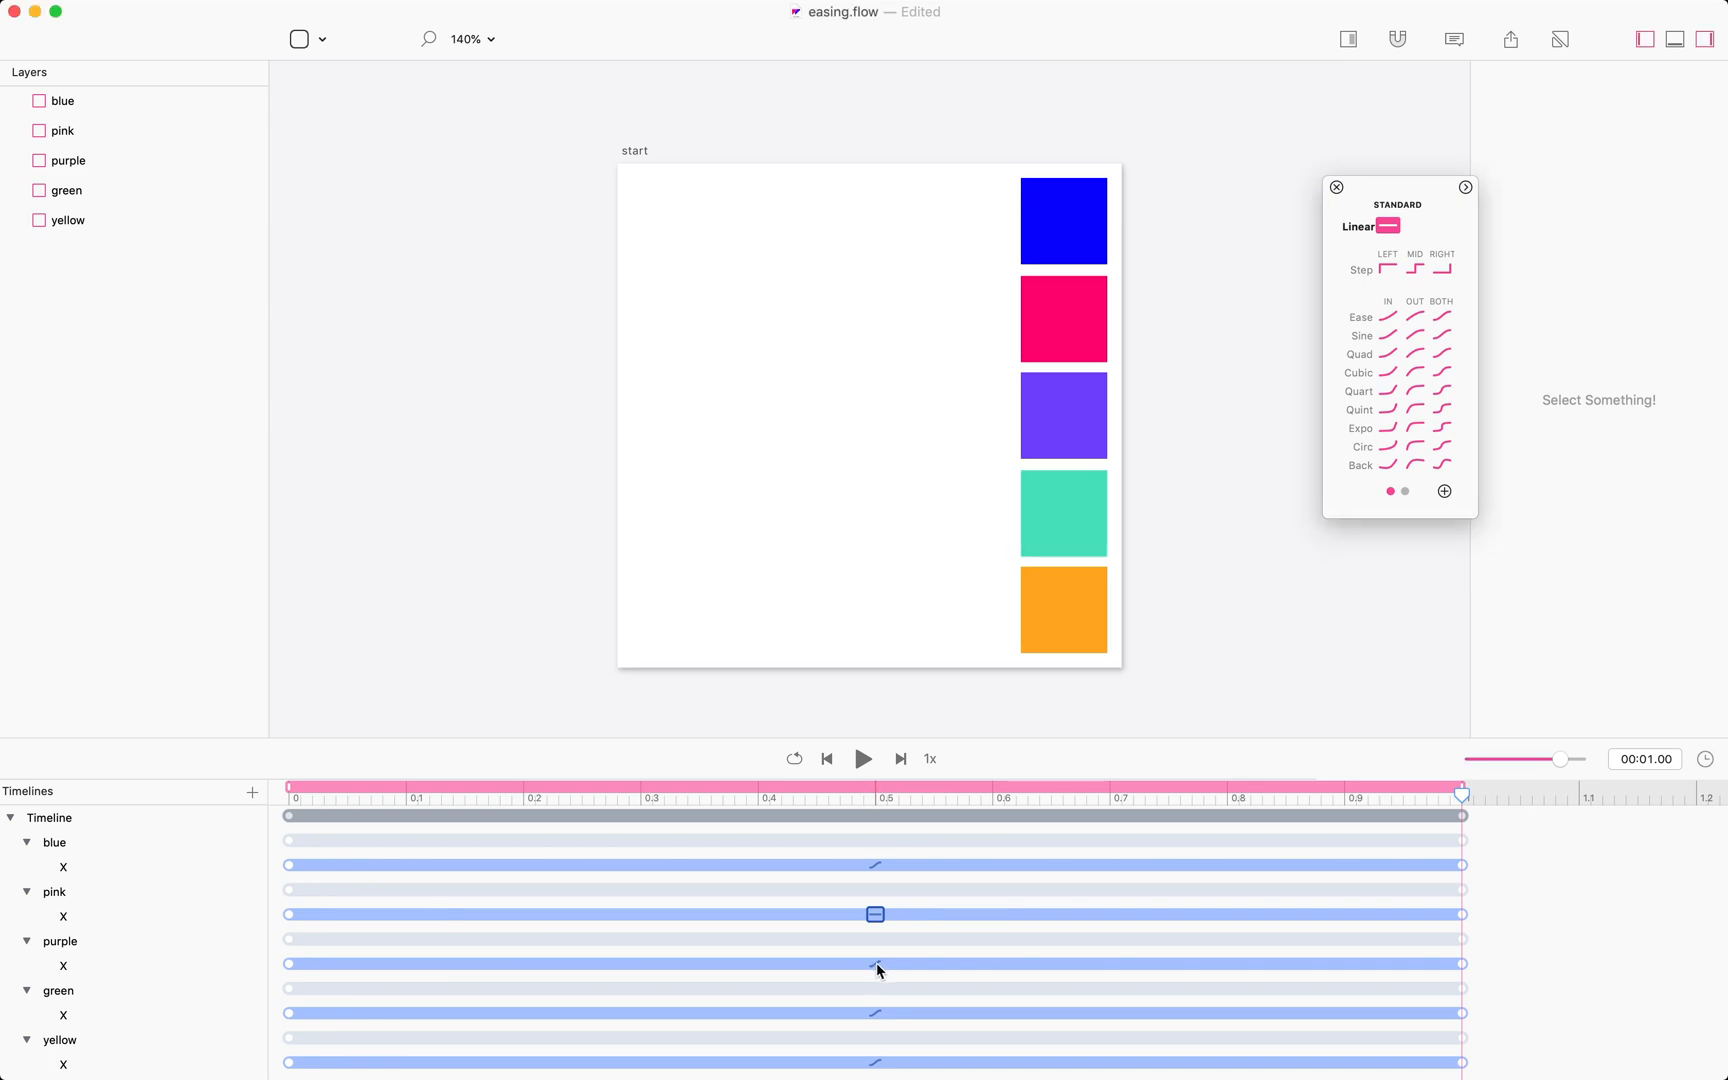
{"action": "left_click", "coordinate": [880, 966]}
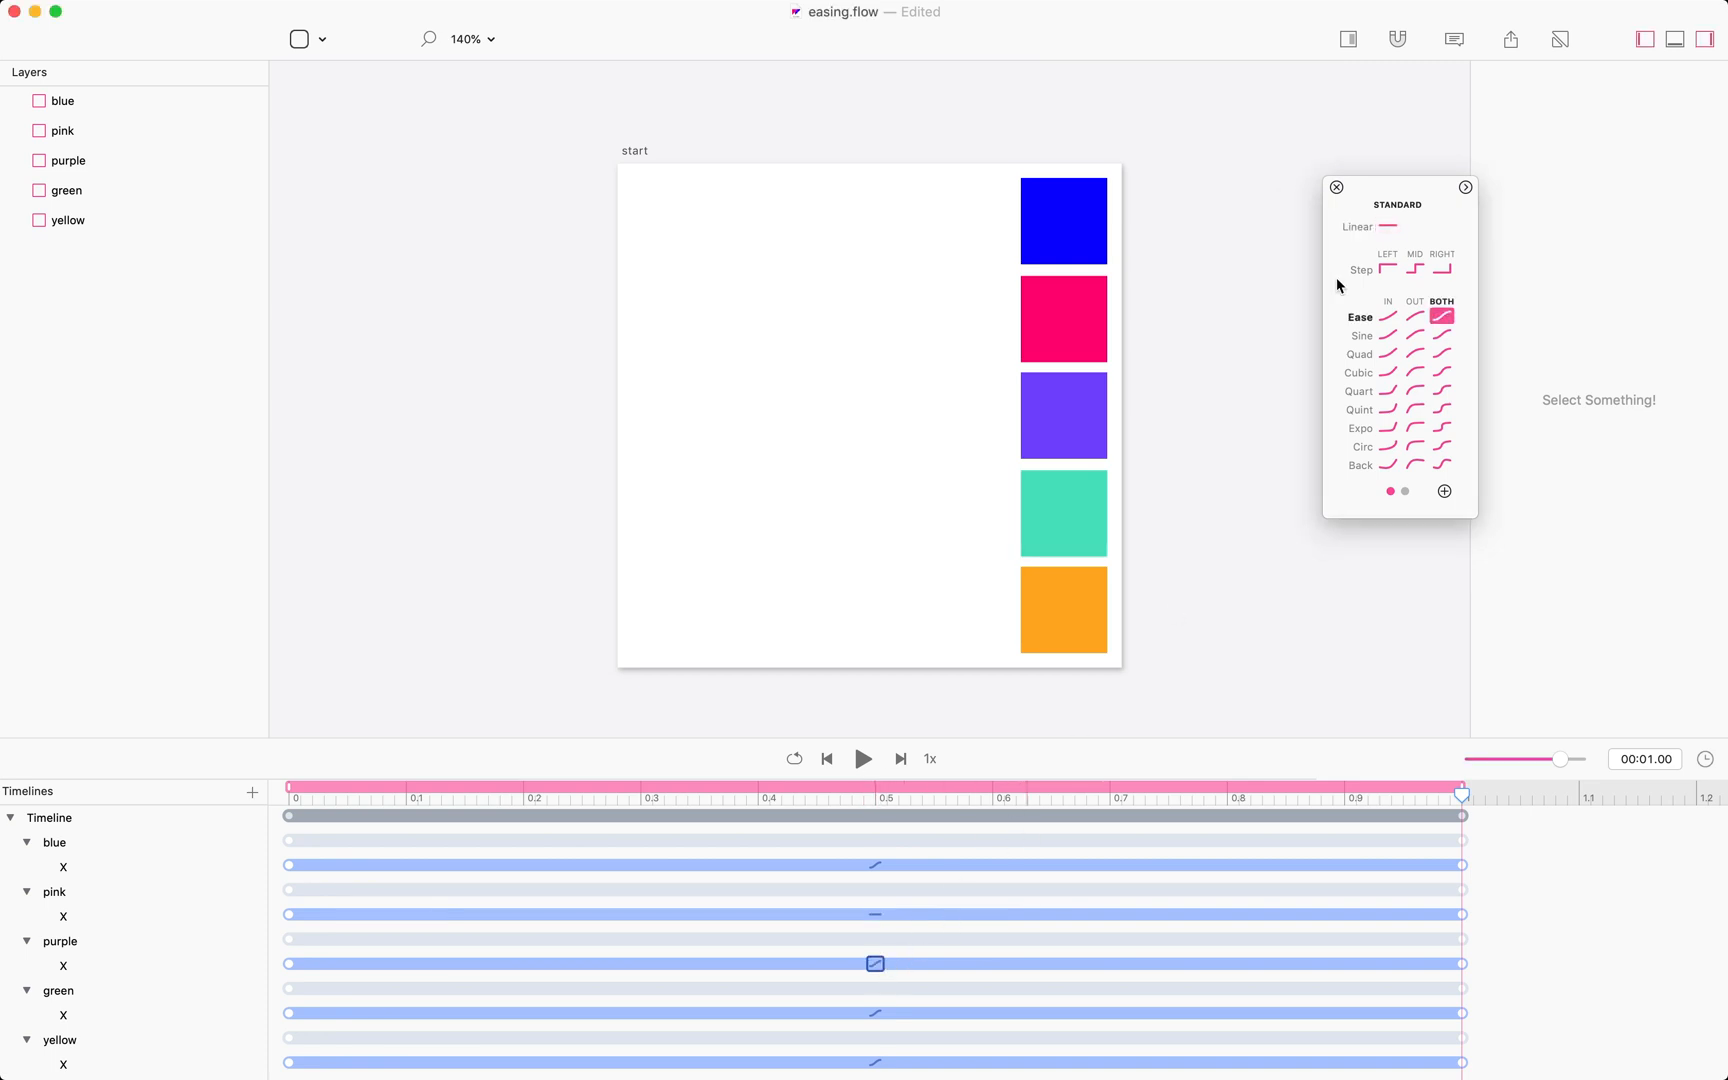
{"action": "left_click", "coordinate": [1388, 269]}
Select the green box's X segment and set its easing to Step Mid.
{"action": "left_click", "coordinate": [879, 1012]}
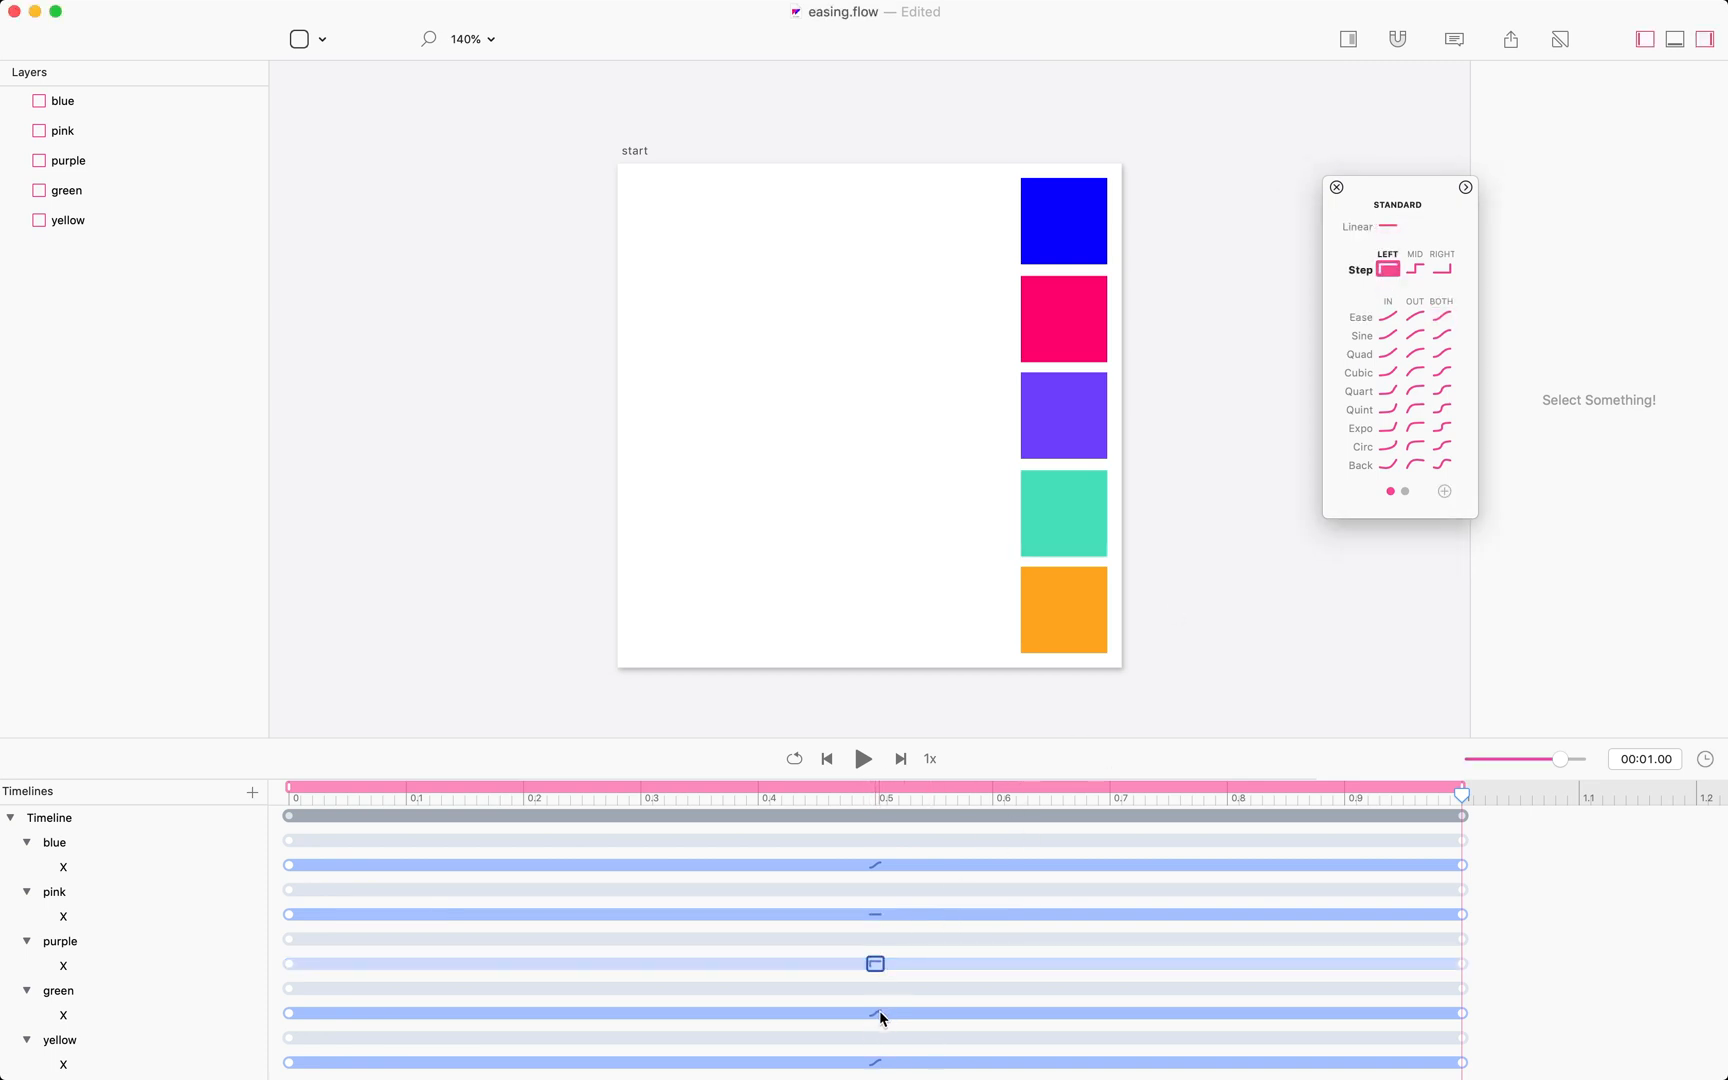
{"action": "left_click", "coordinate": [876, 1013]}
{"action": "left_click", "coordinate": [1415, 267]}
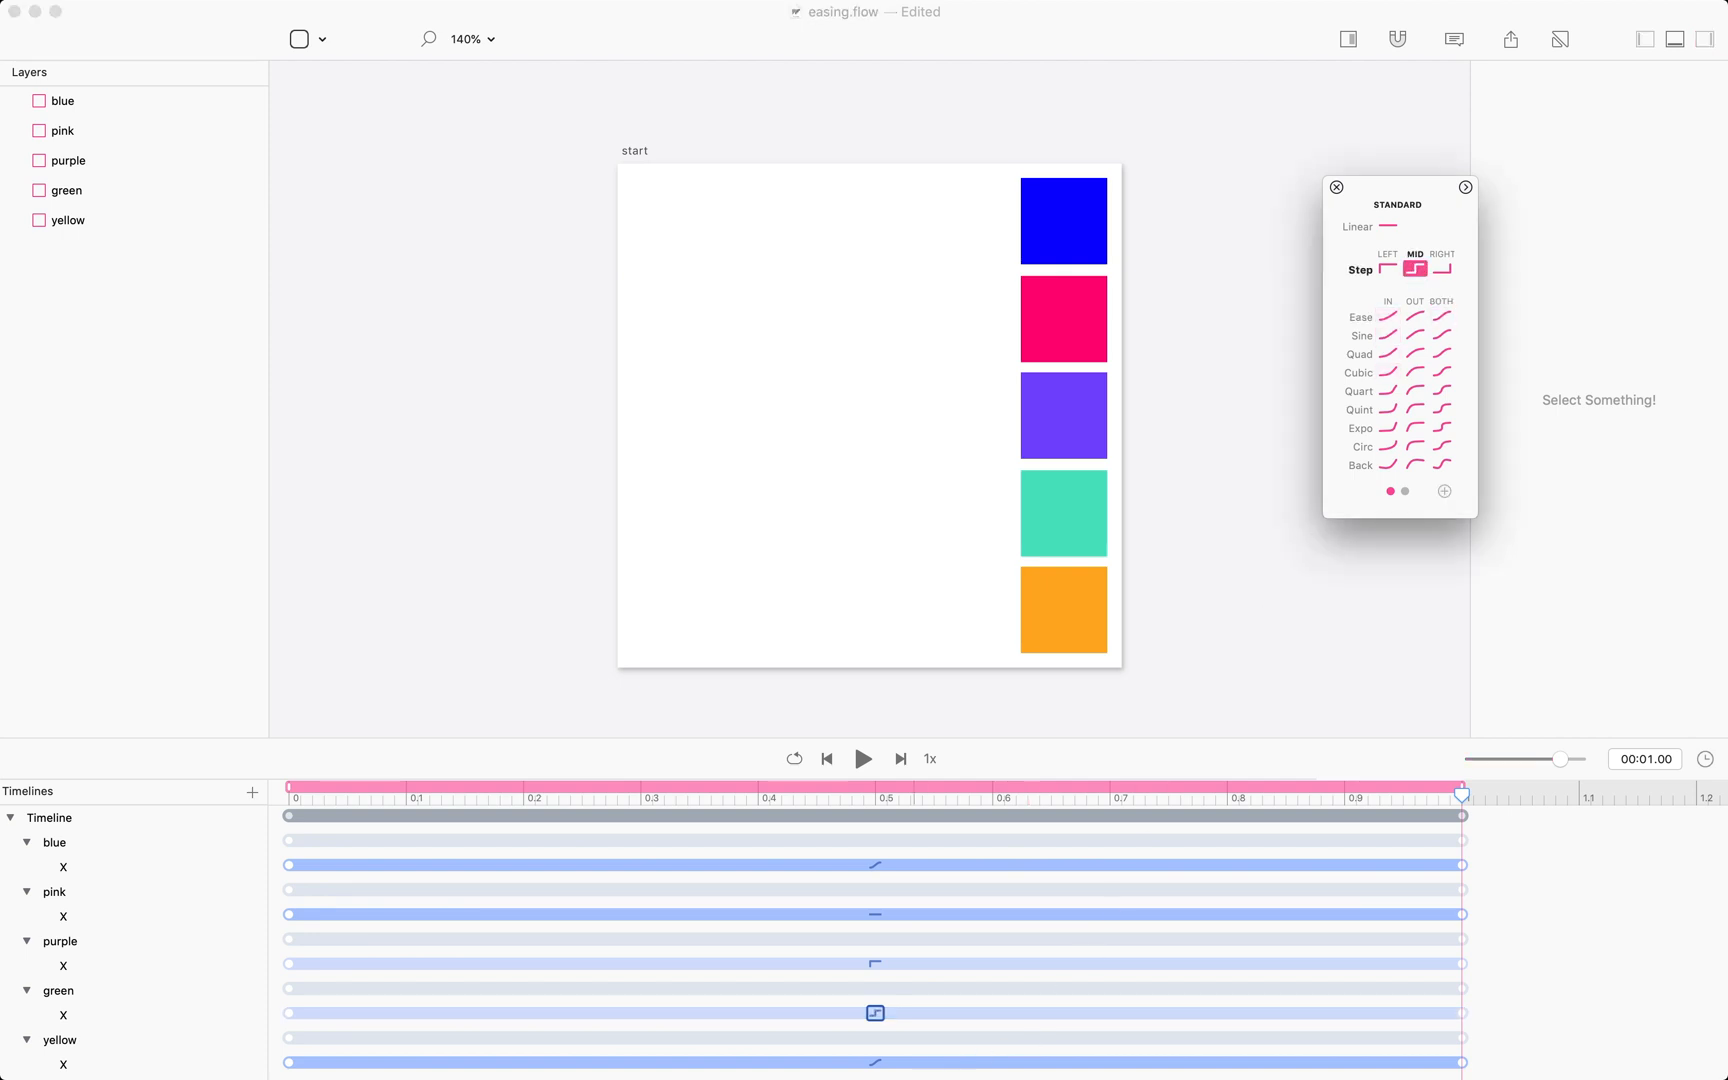
Select the yellow box's X segment and set its easing to Step Right.
{"action": "left_click", "coordinate": [876, 1066]}
{"action": "left_click", "coordinate": [877, 1064]}
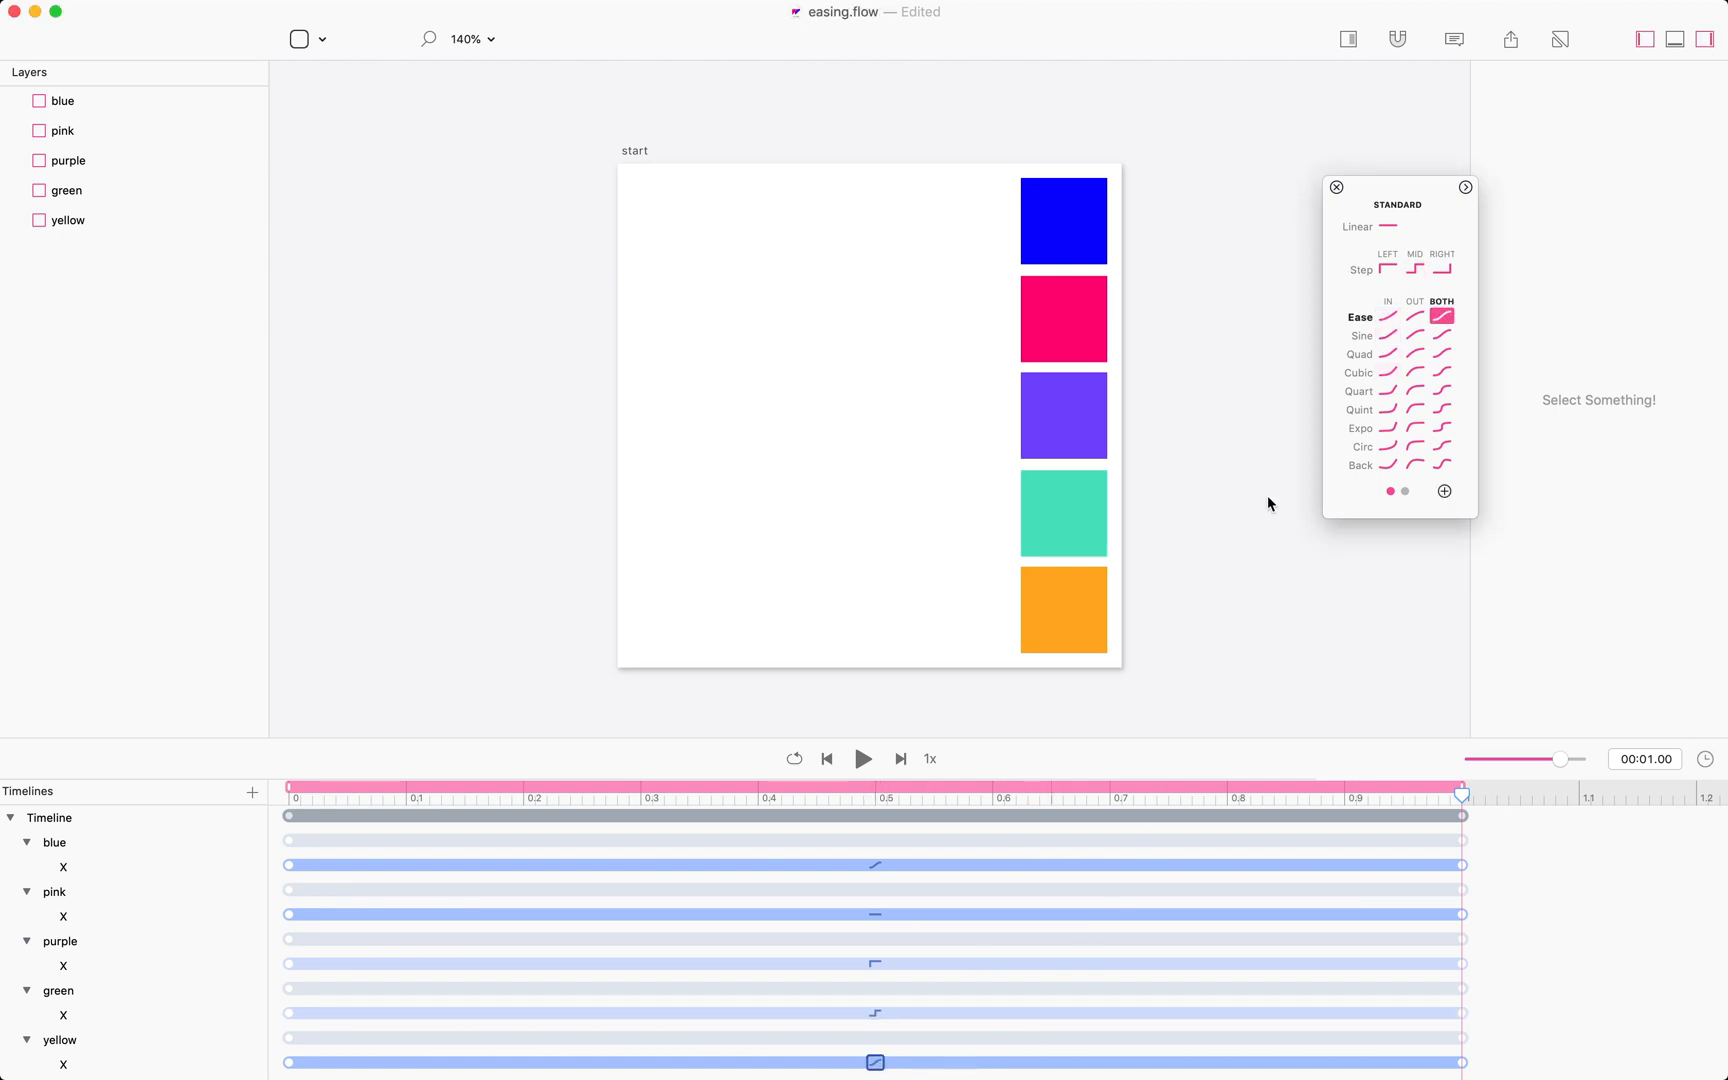
{"action": "left_click", "coordinate": [1440, 270]}
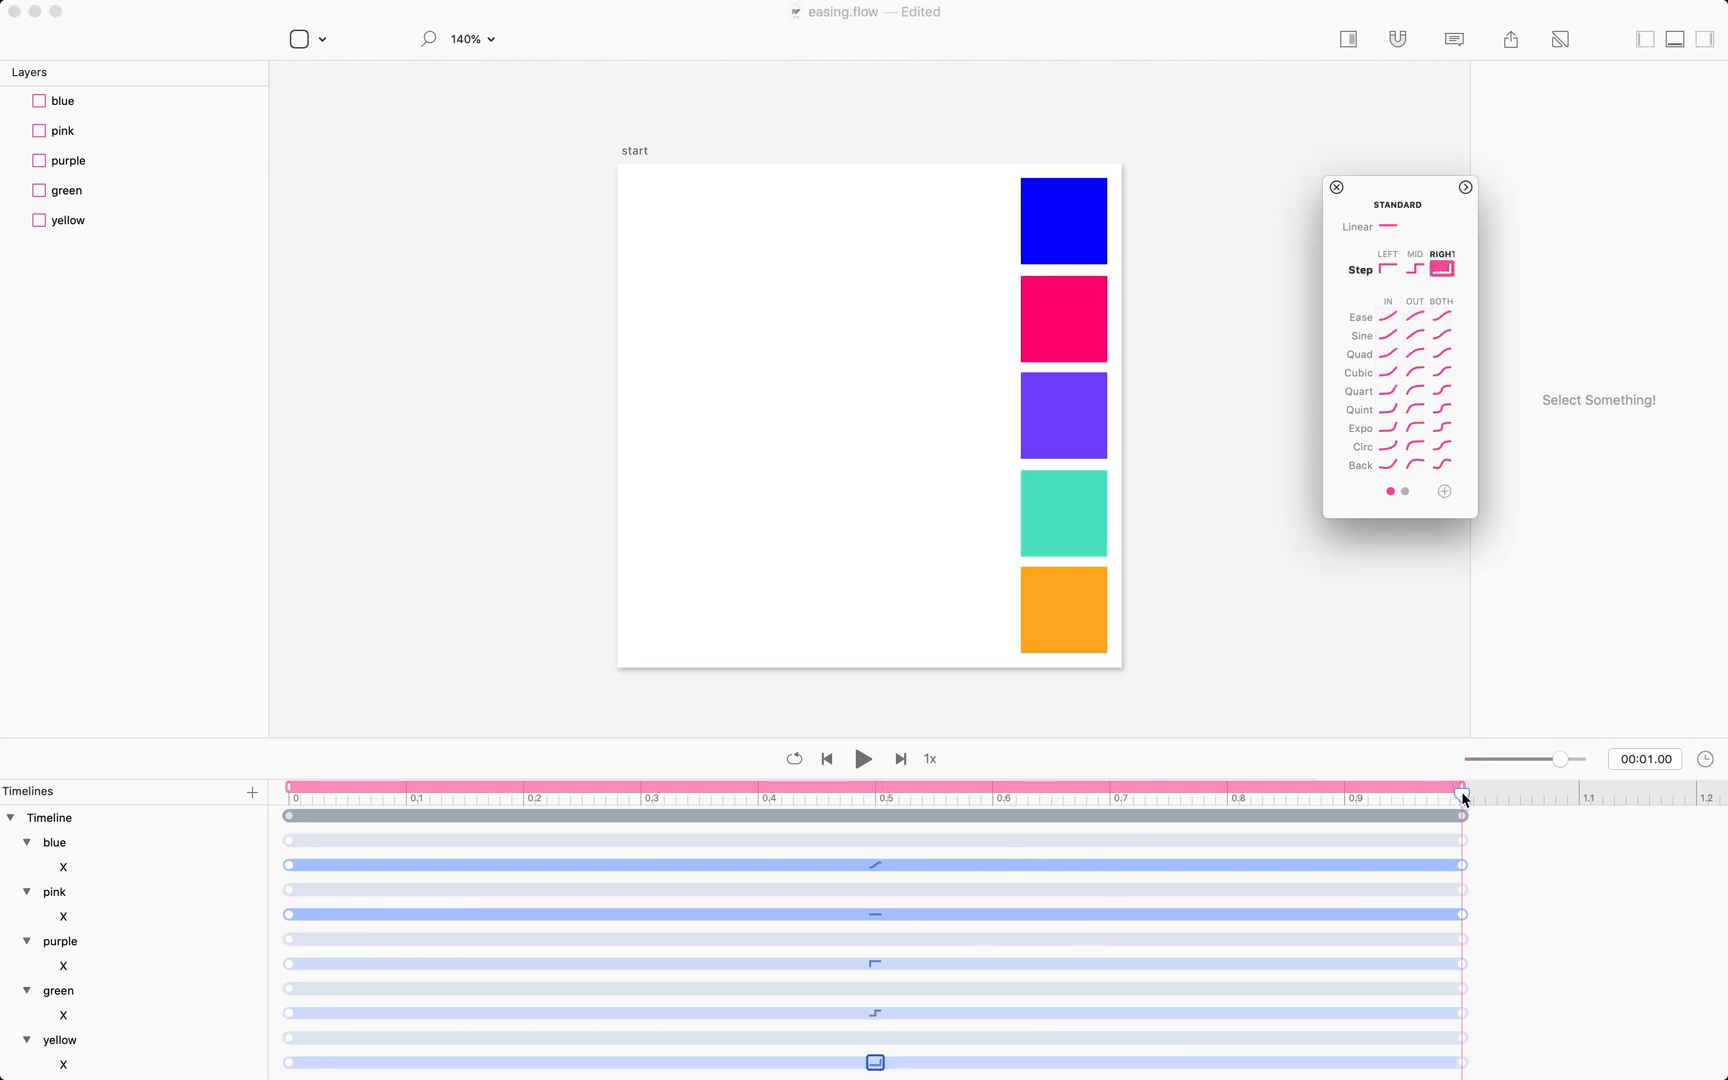
Return the playhead to the start and play the animation preview.
{"action": "left_click", "coordinate": [1462, 793]}
{"action": "left_click", "coordinate": [5, 891]}
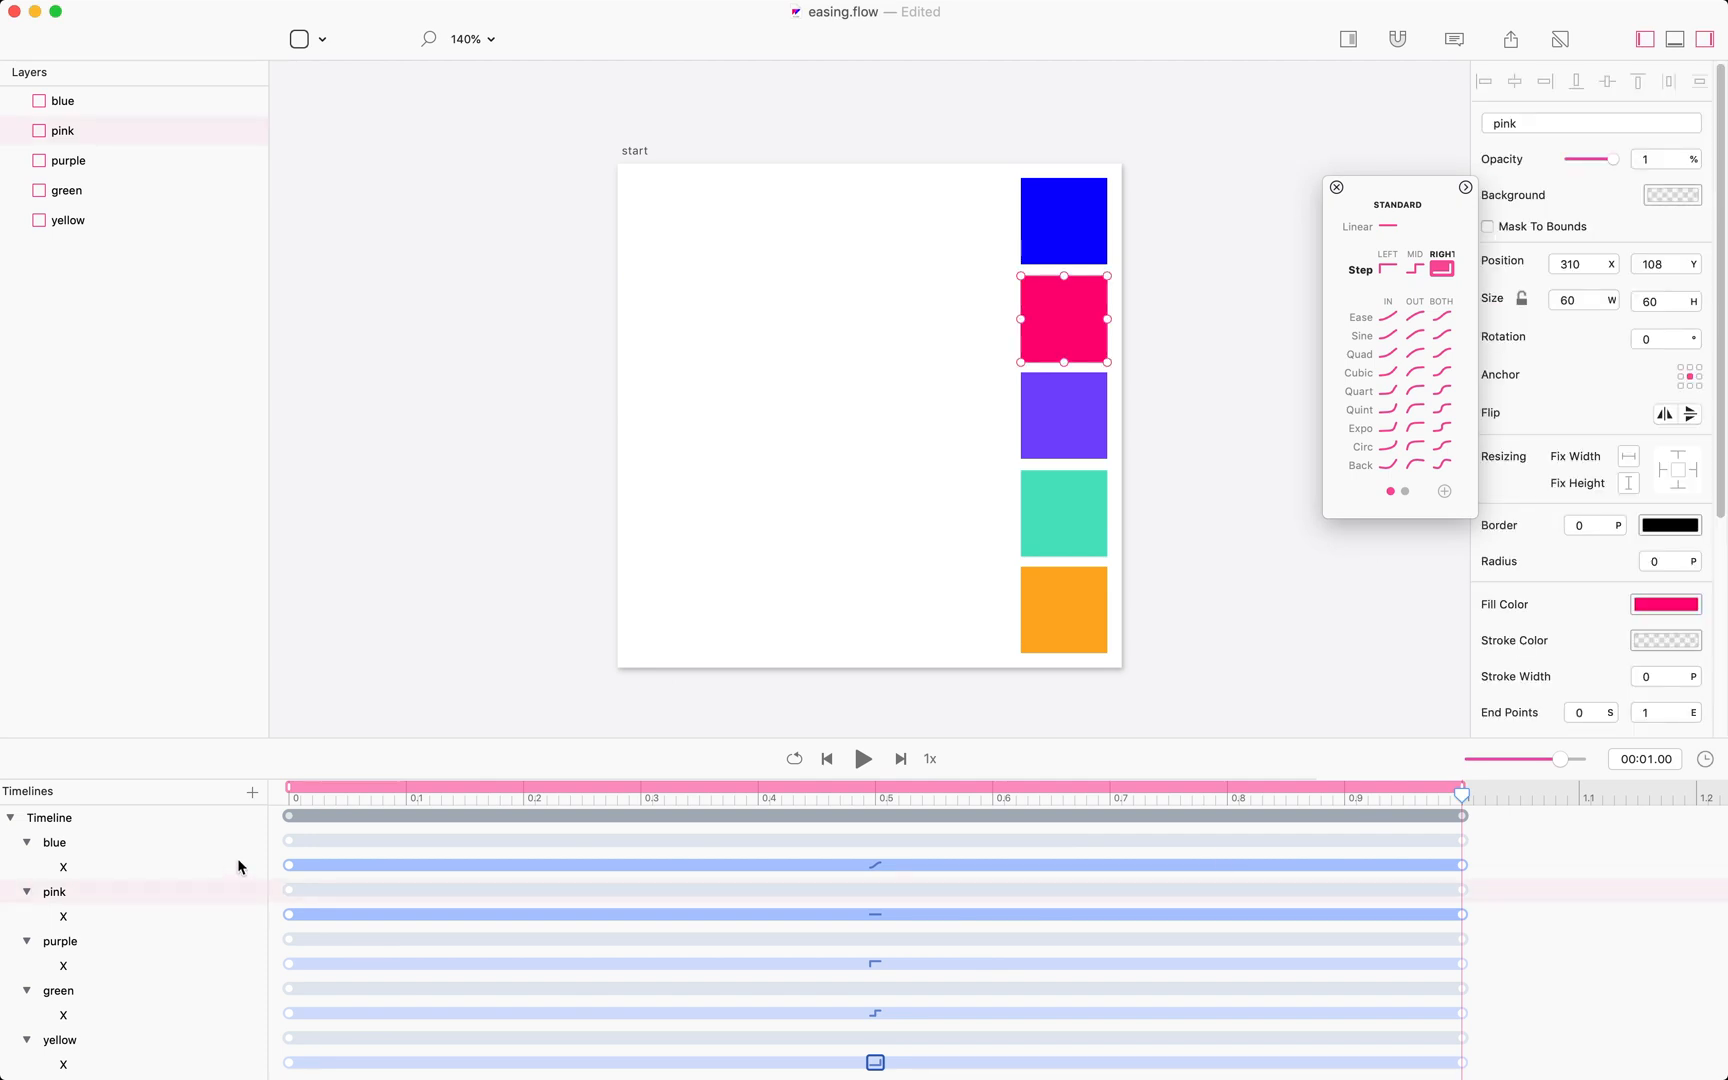
{"action": "left_click", "coordinate": [287, 796]}
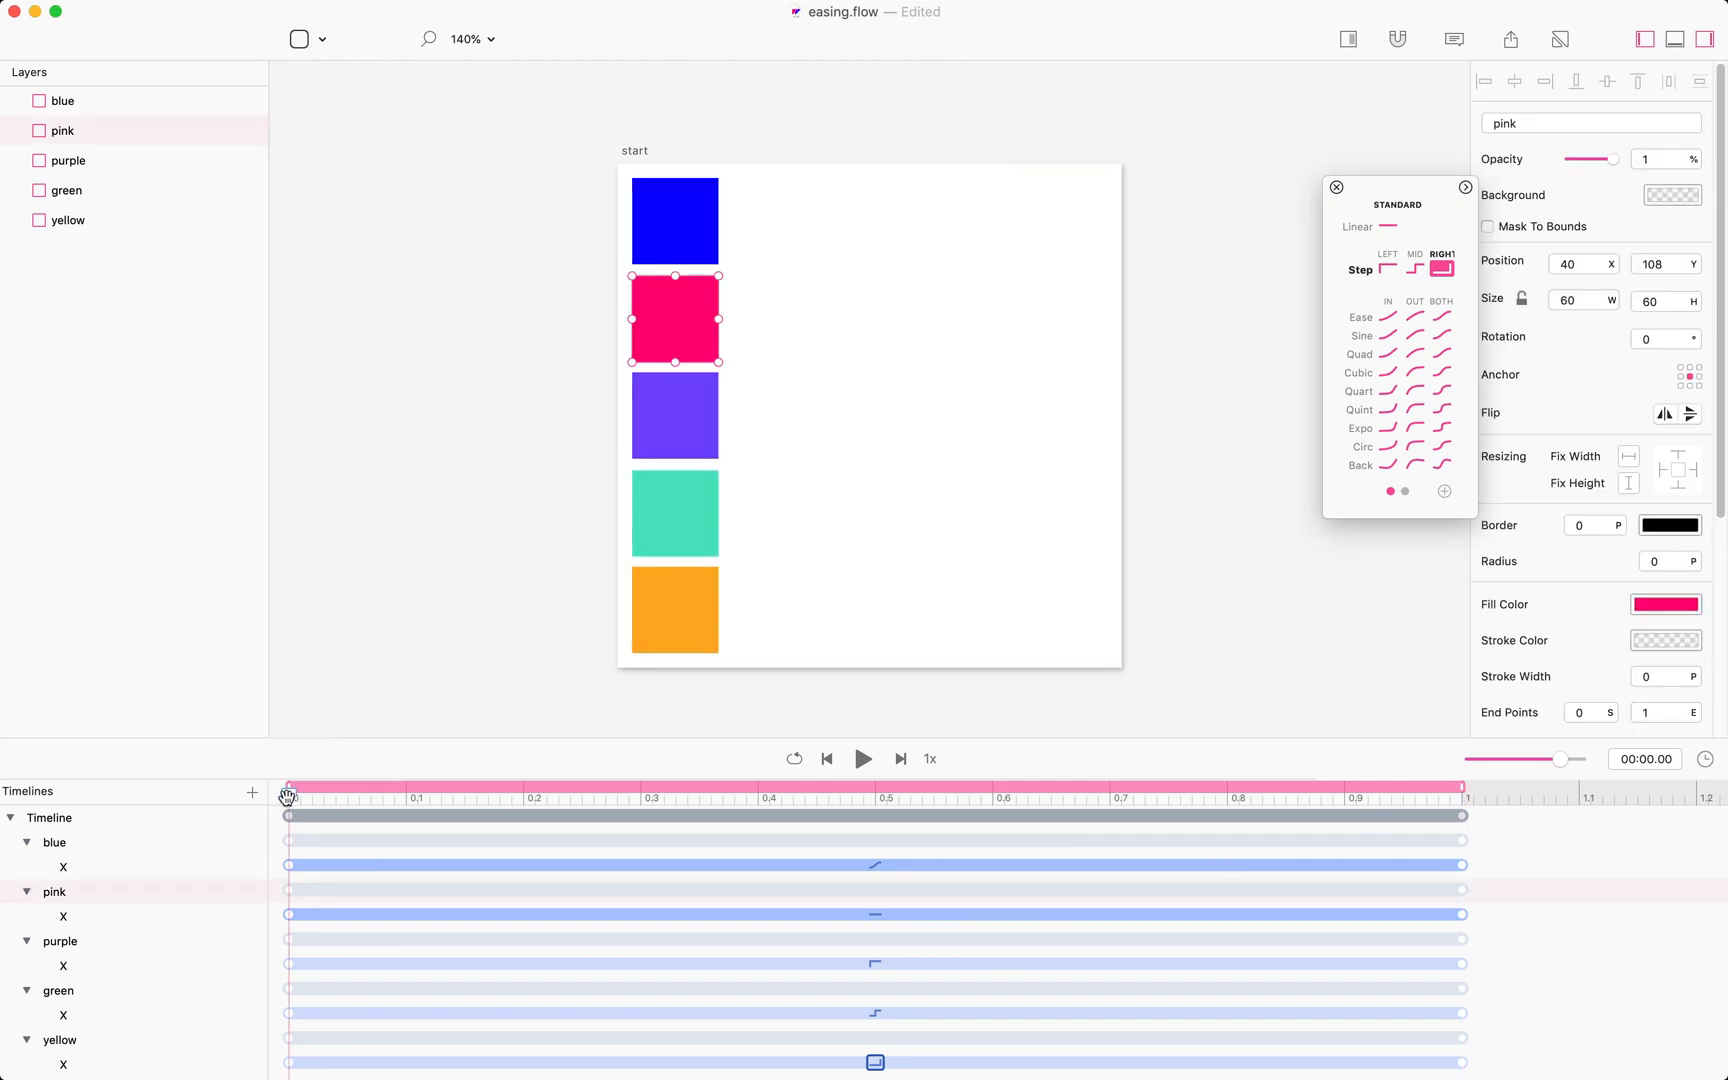
{"action": "left_click", "coordinate": [597, 473]}
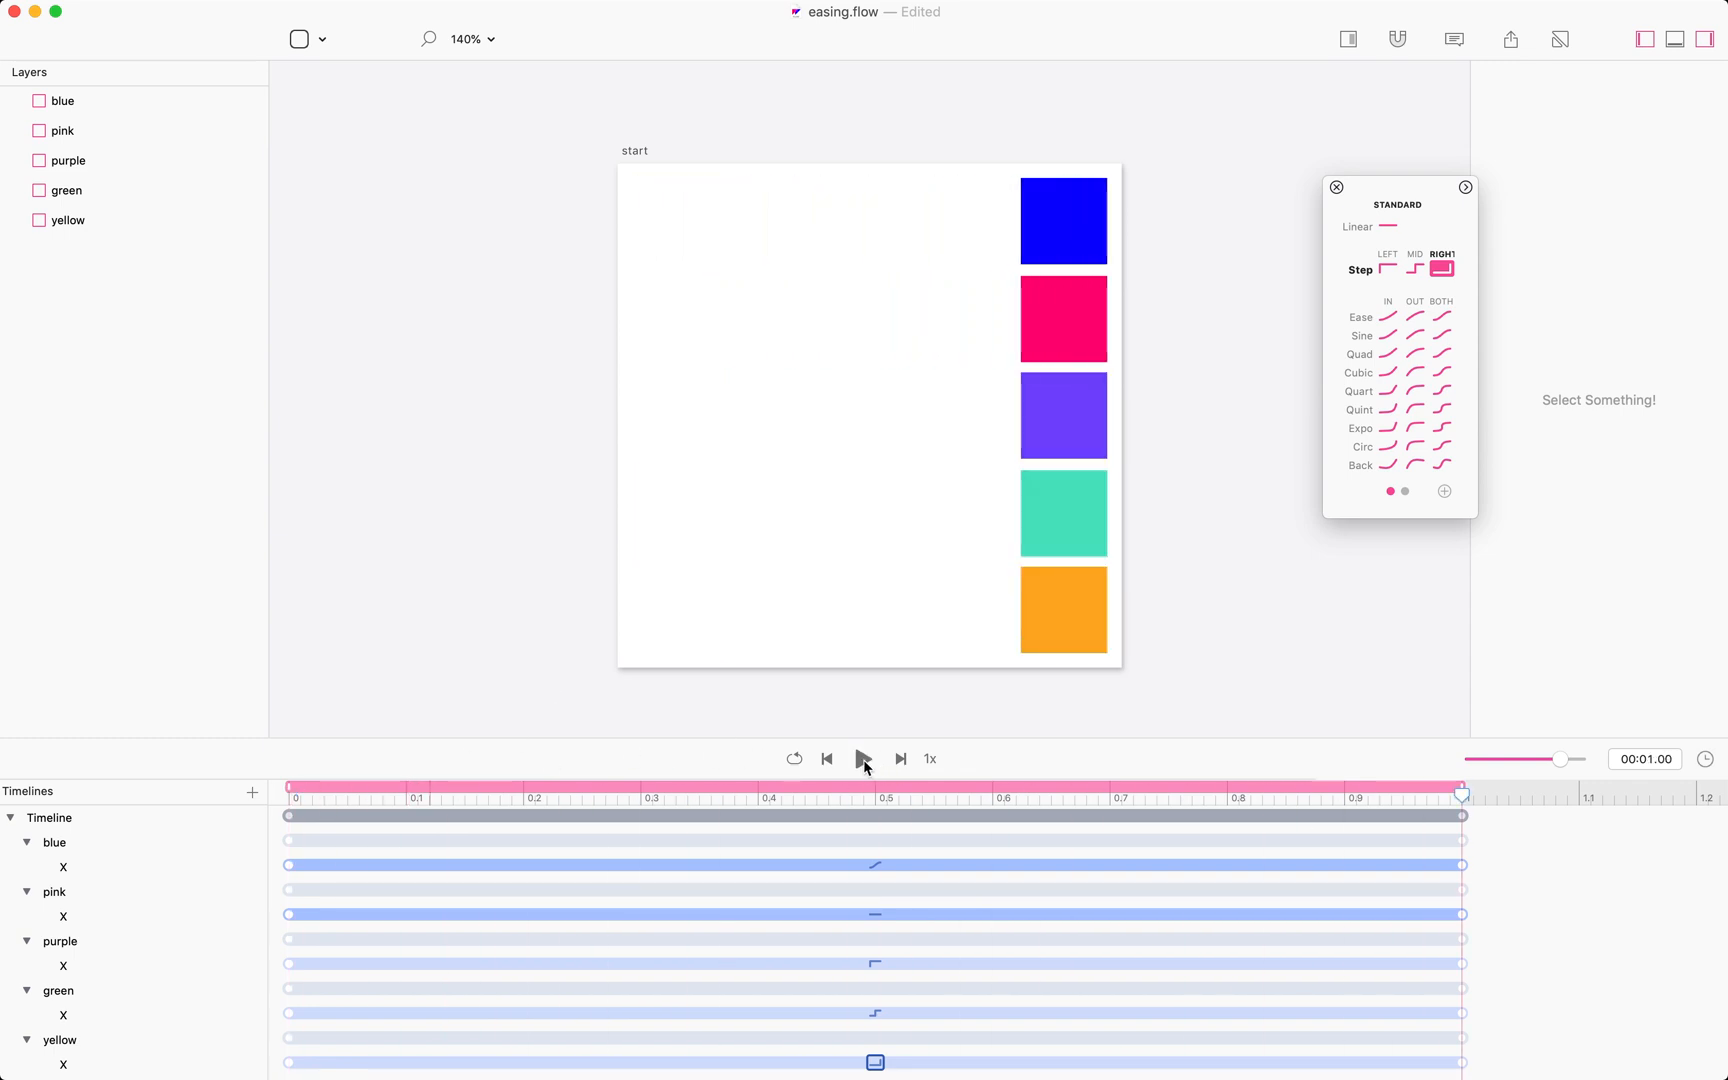
{"action": "left_click", "coordinate": [864, 760]}
Scrub the playhead through the animation to compare the easings, then undo the segment easing changes.
{"action": "left_click_drag", "start_coordinate": [1462, 796], "coordinate": [1500, 806]}
{"action": "left_click", "coordinate": [875, 1013]}
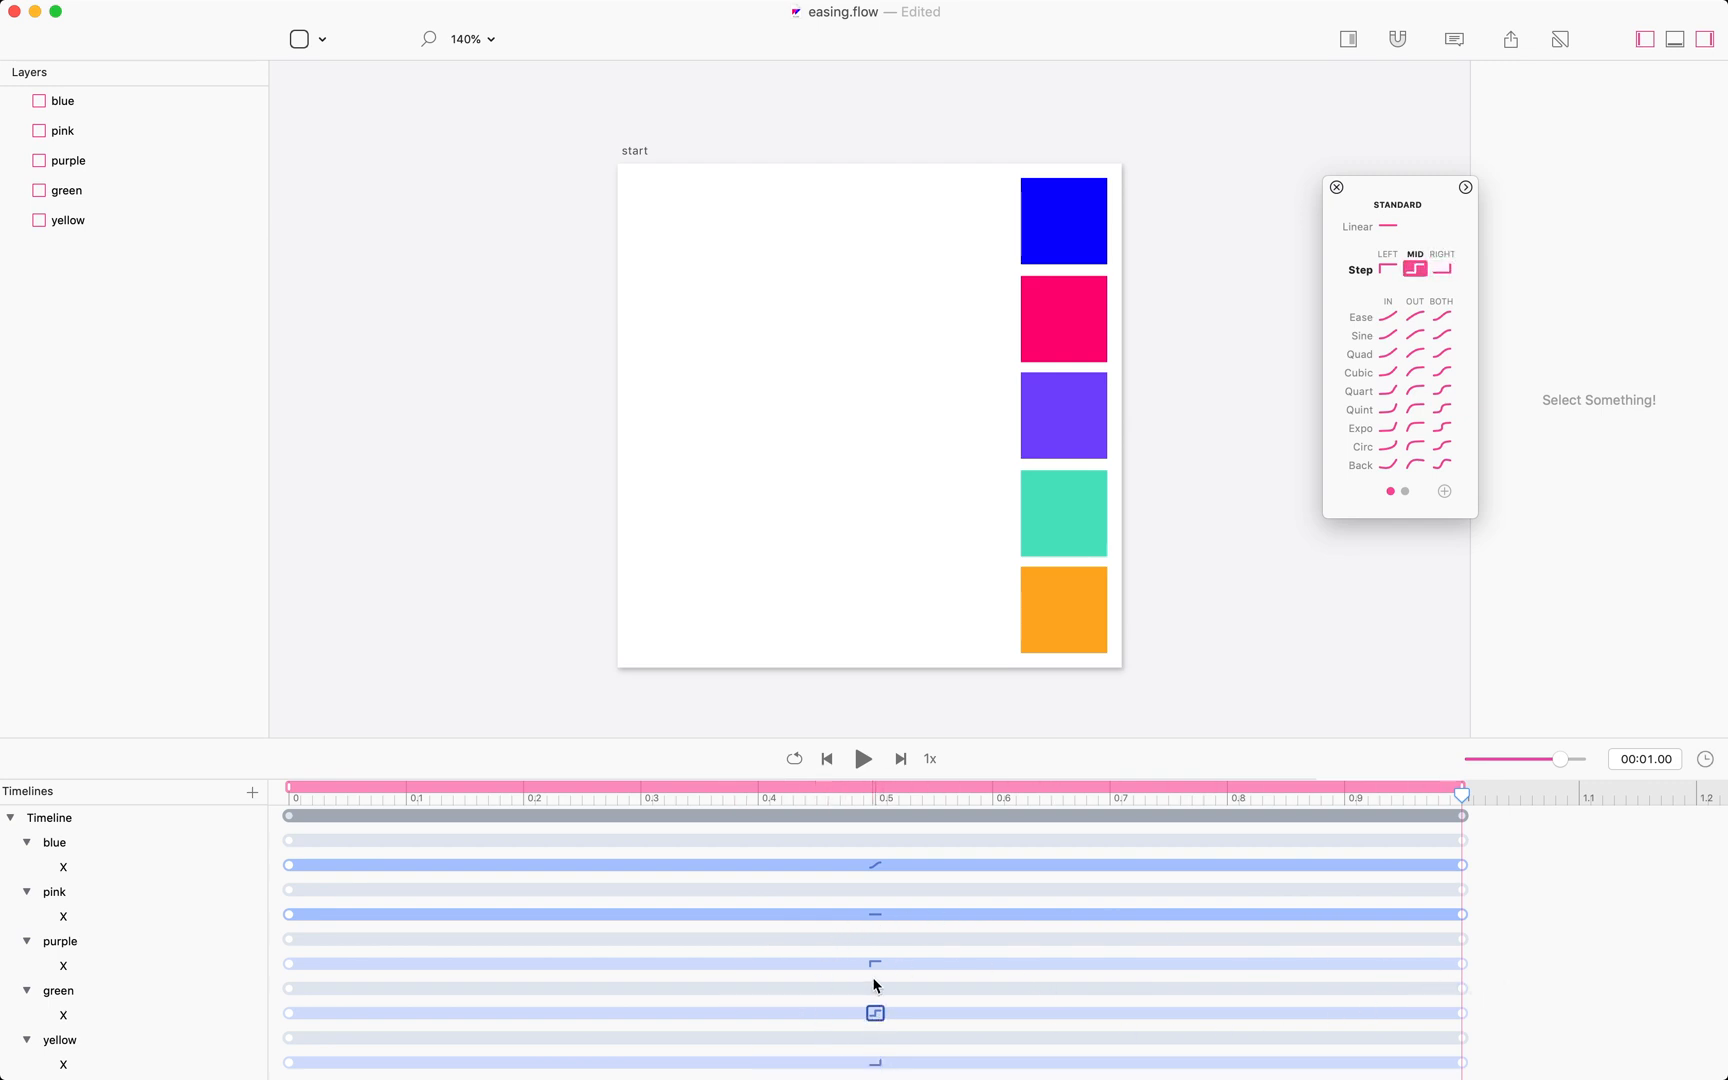
{"action": "left_click", "coordinate": [875, 968]}
{"action": "left_click_drag", "start_coordinate": [1463, 797], "coordinate": [312, 980]}
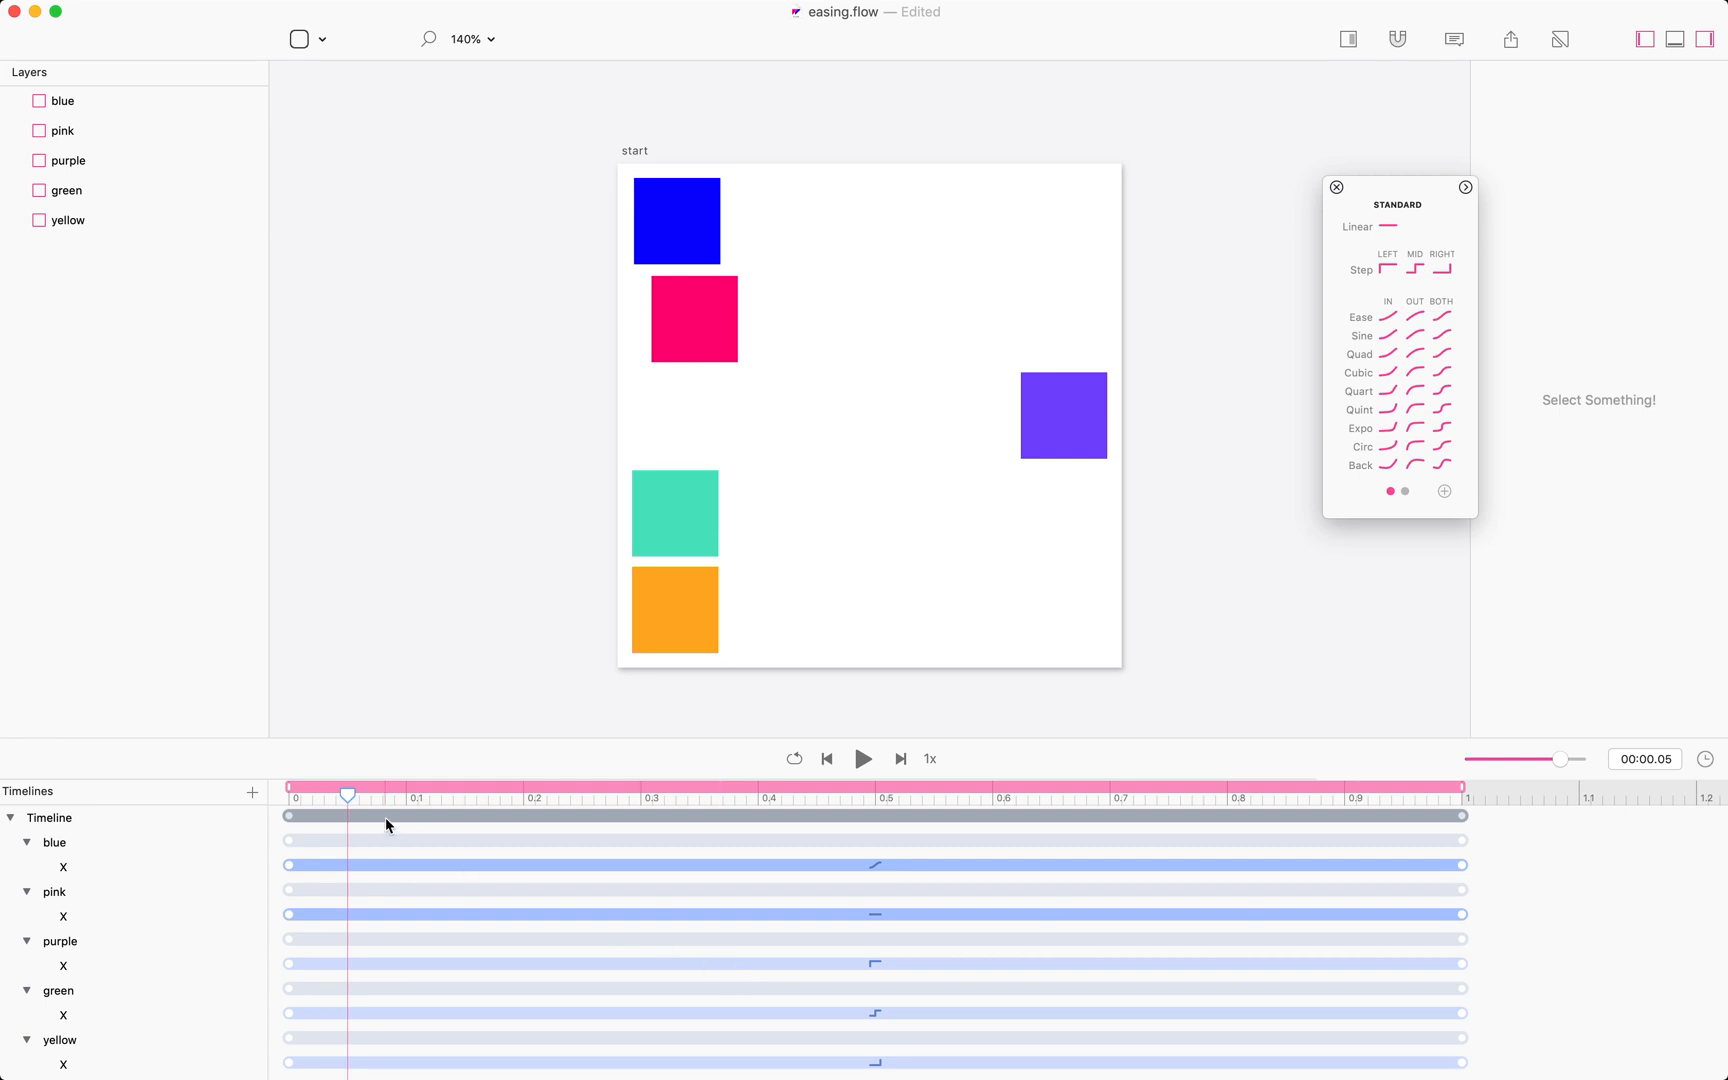
{"action": "left_click_drag", "start_coordinate": [345, 797], "coordinate": [290, 840]}
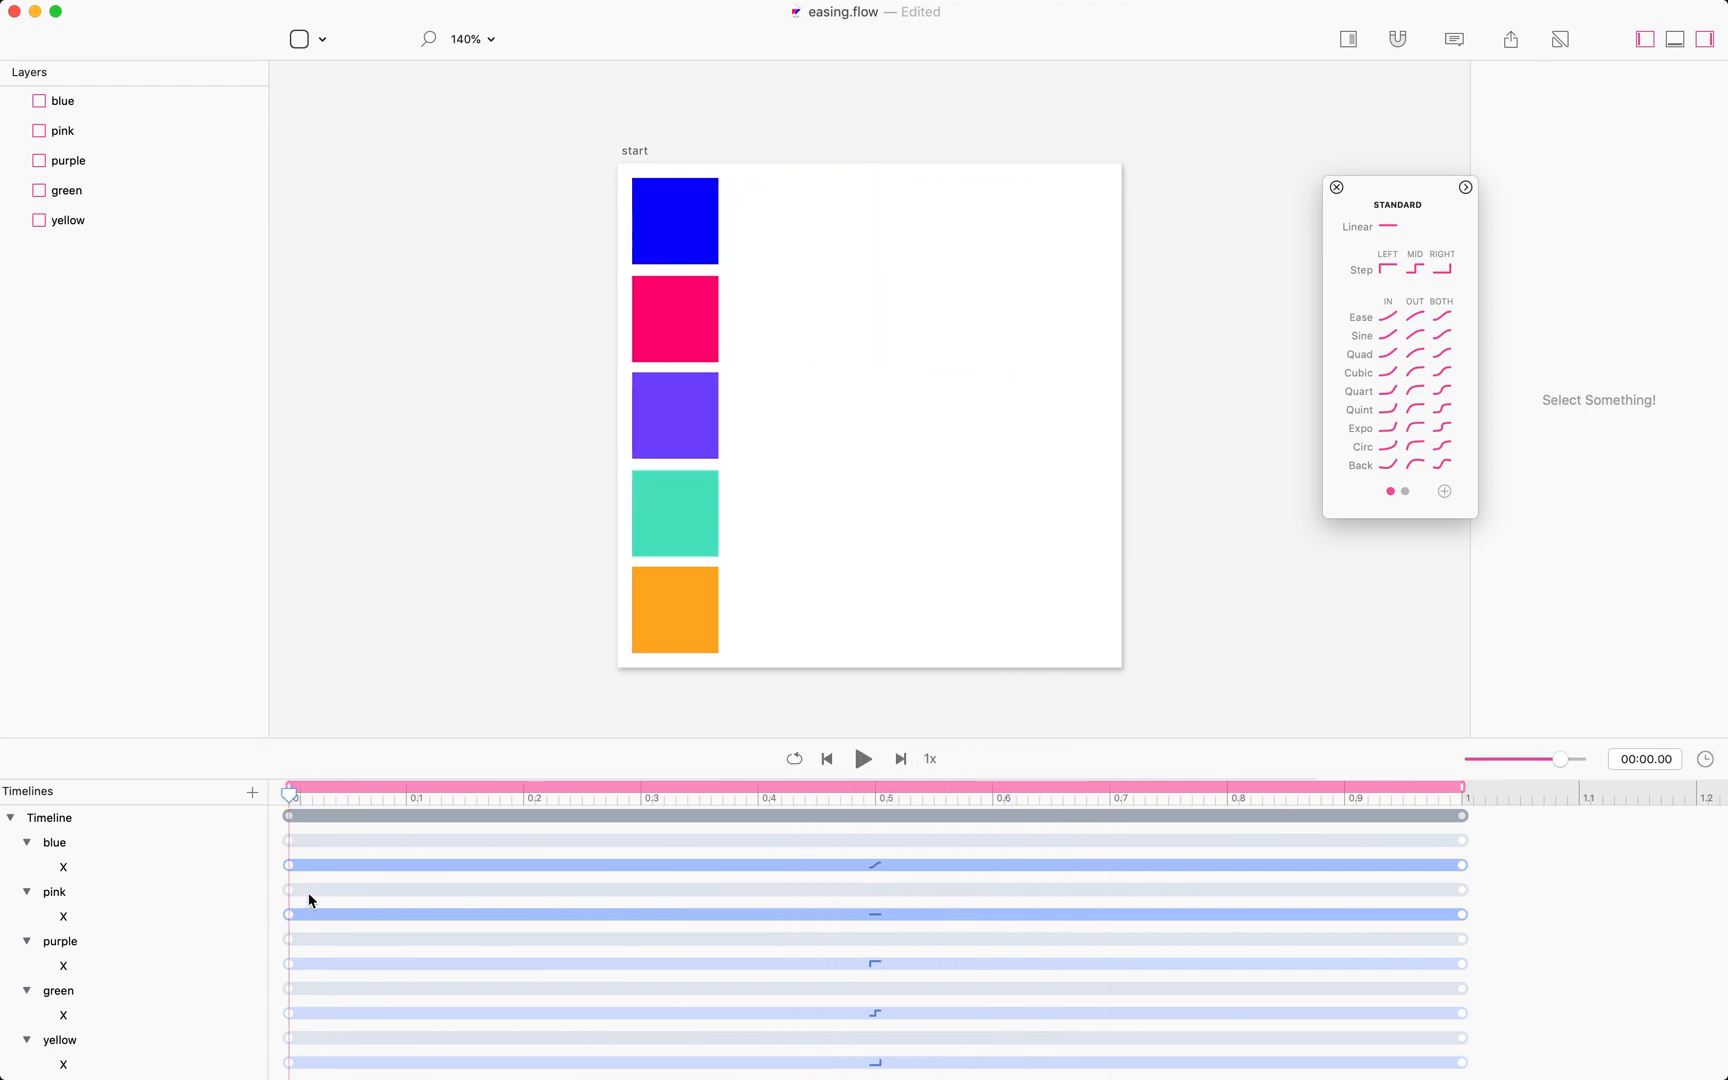
{"action": "key", "text": "super+z"}
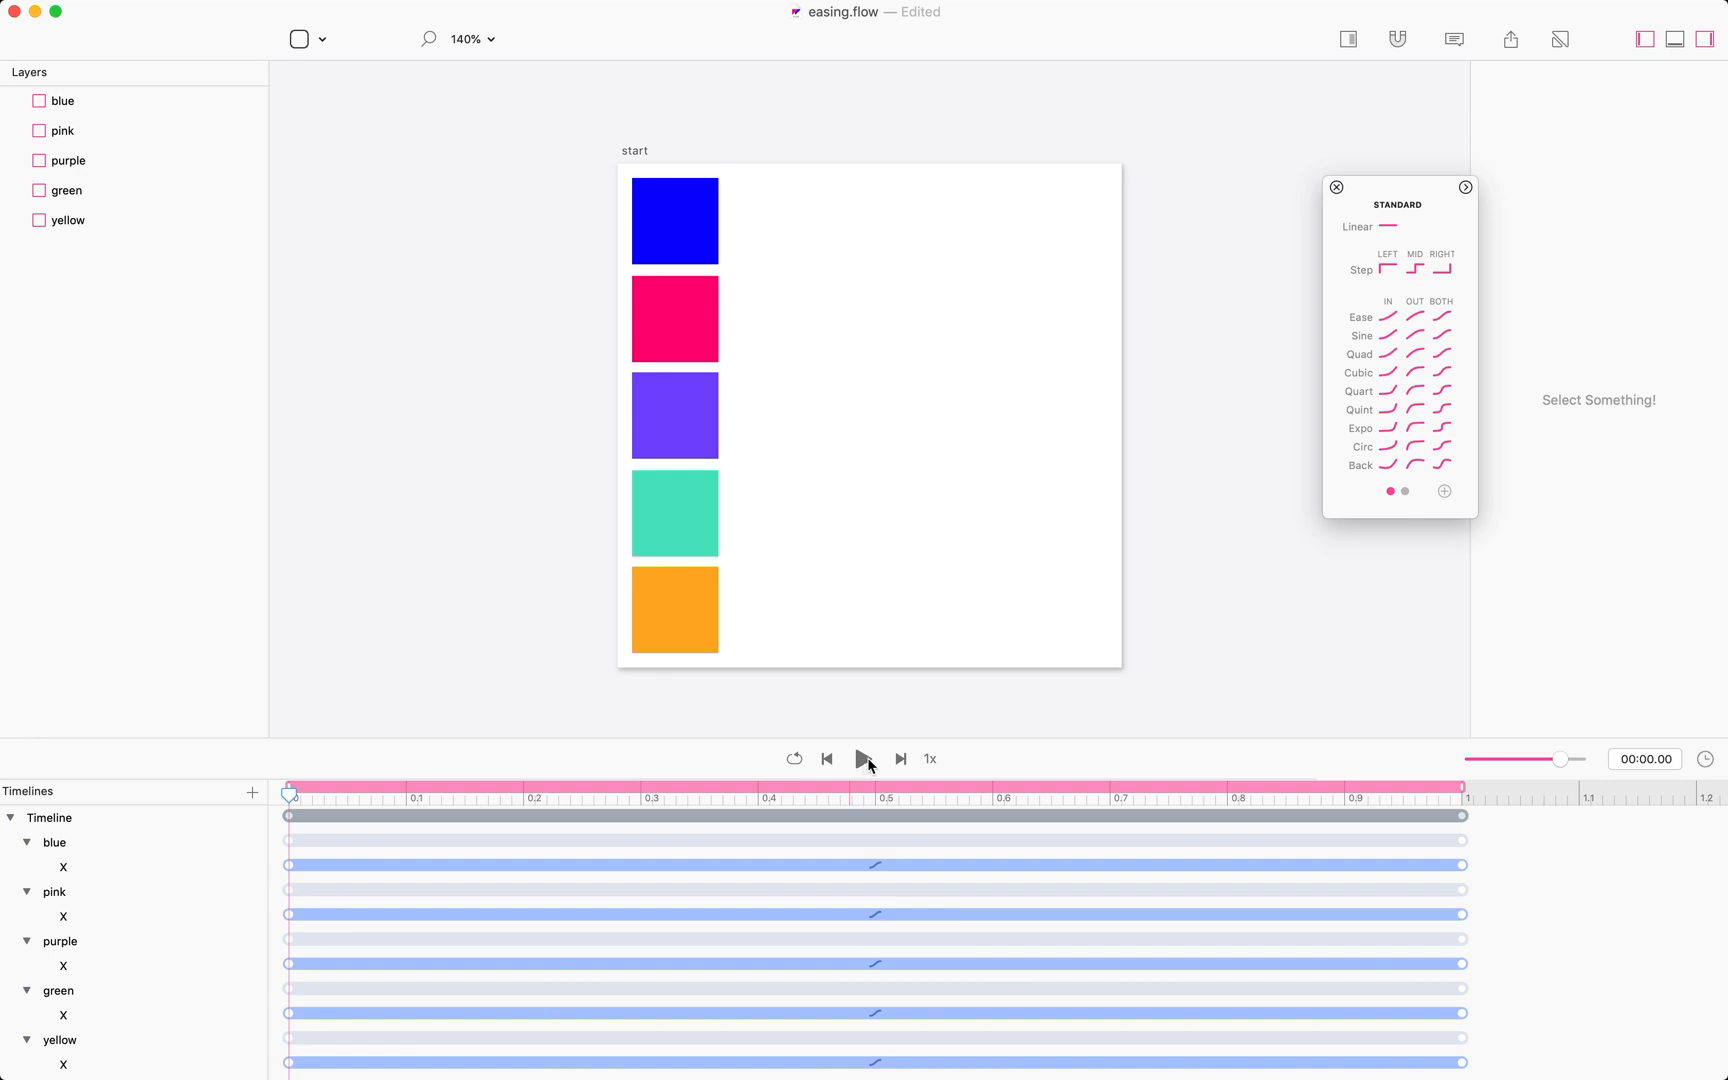
Select the blue box's X segment and add a new custom easing curve to it.
{"action": "left_click", "coordinate": [876, 865]}
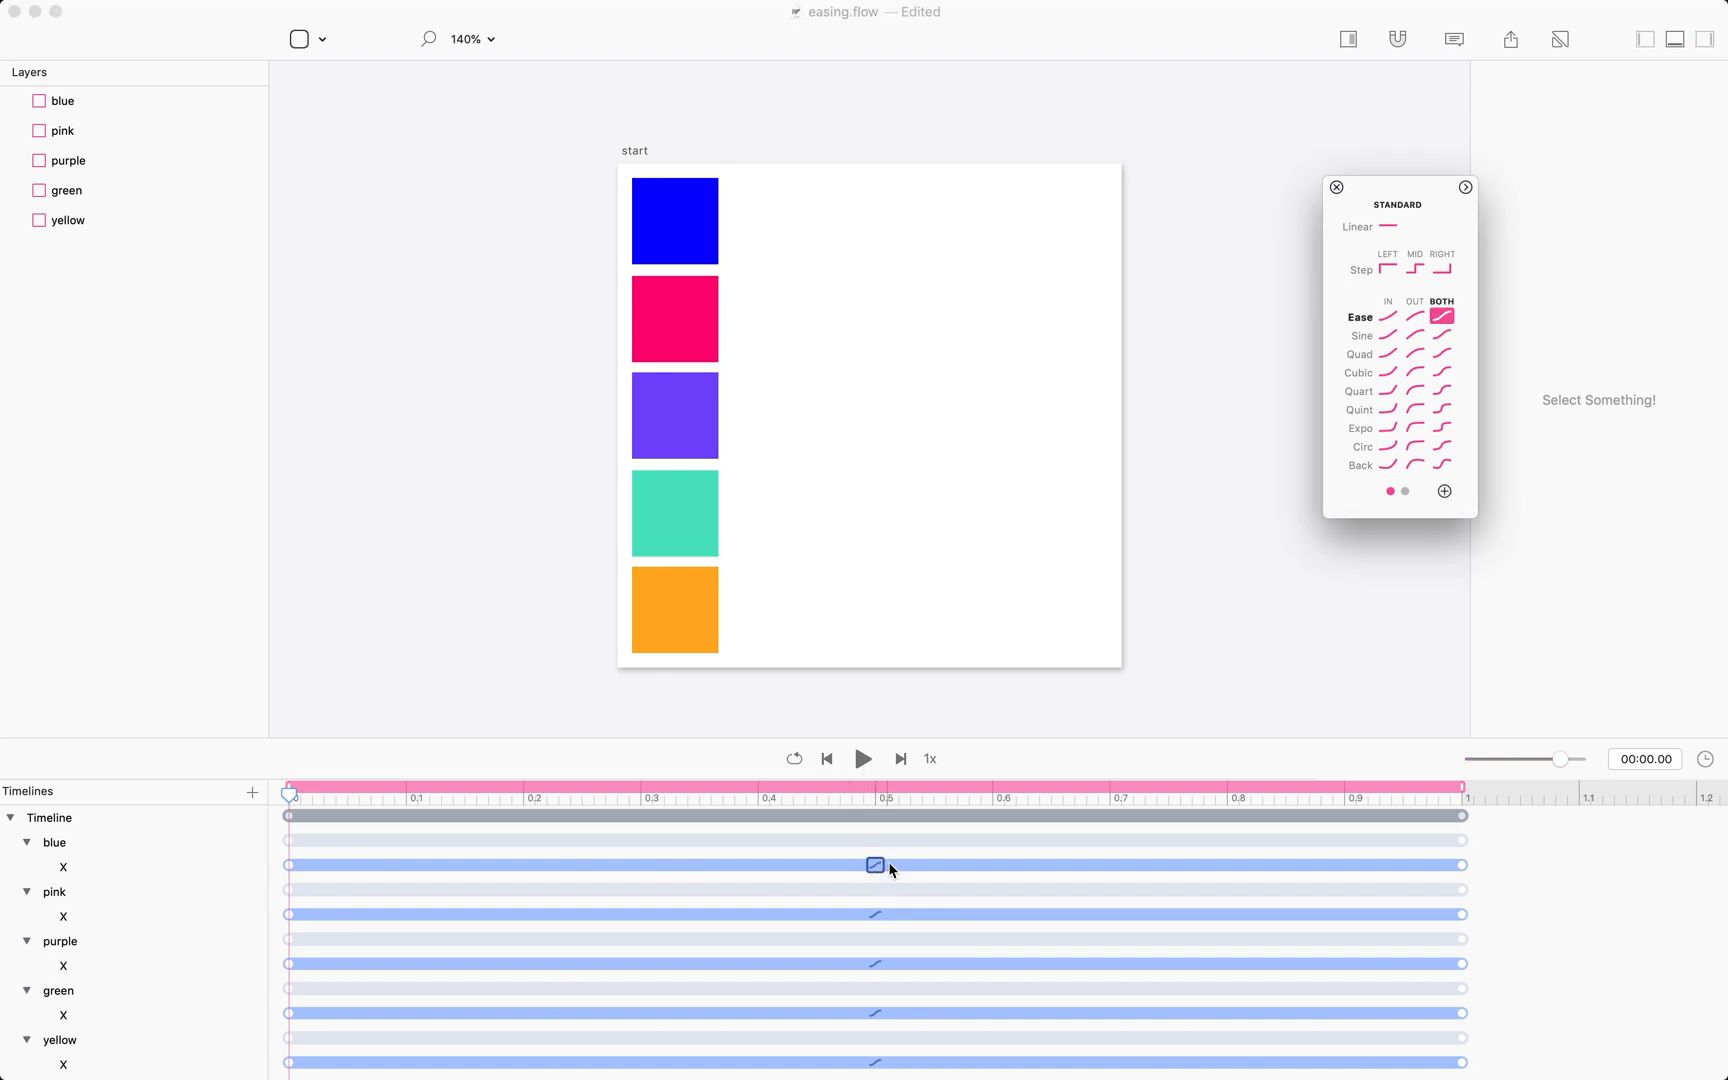
{"action": "left_click", "coordinate": [1444, 491]}
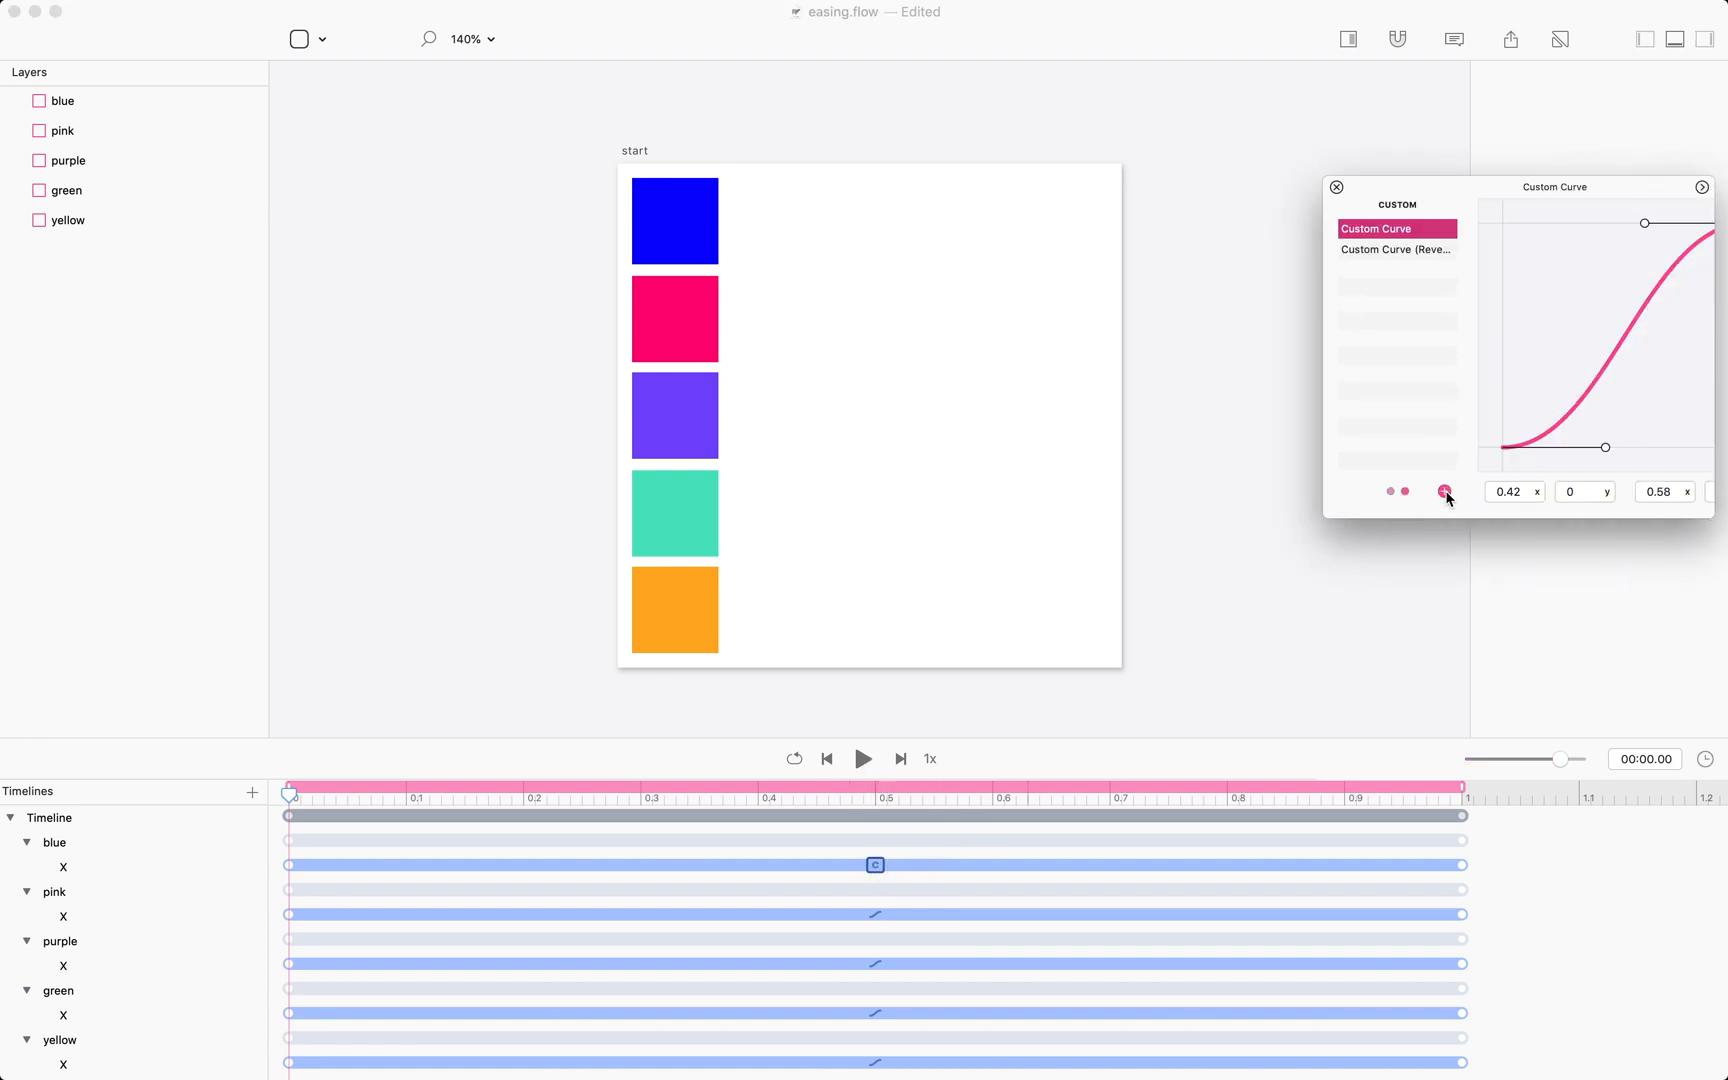
{"action": "left_click_drag", "start_coordinate": [1501, 172], "coordinate": [1315, 167]}
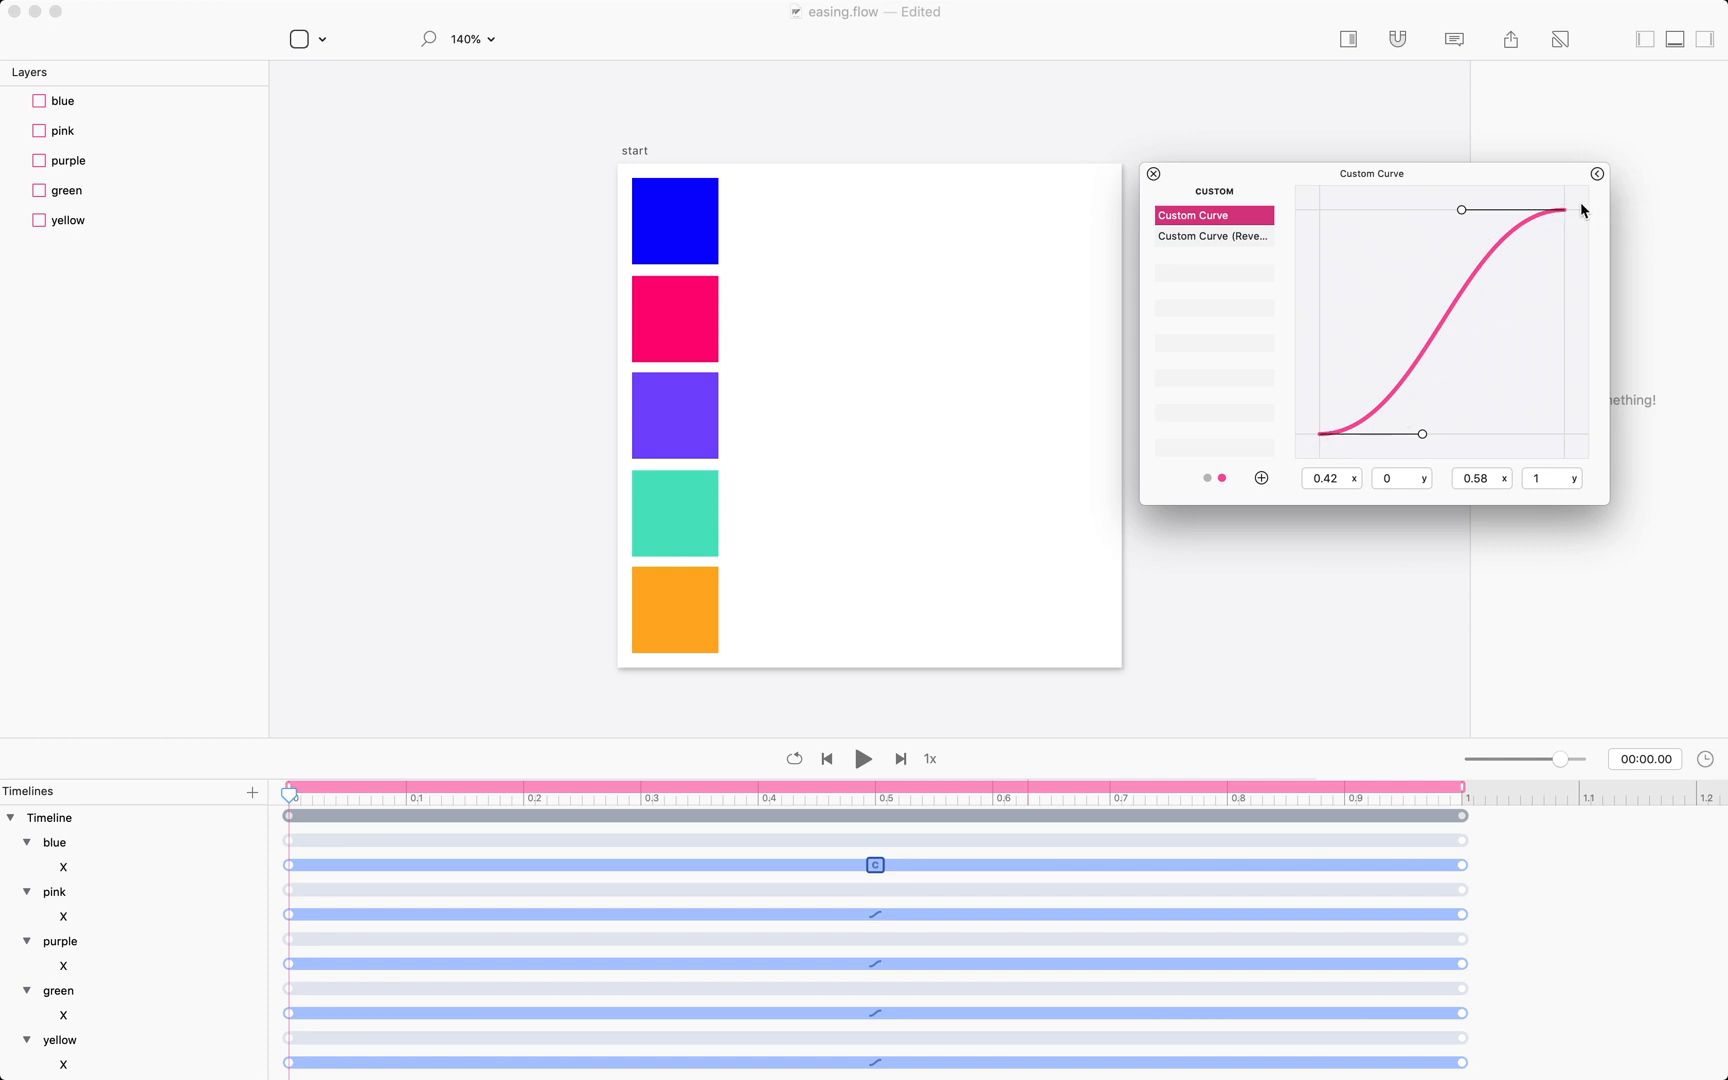
Move the custom curve's first control point to x 0.912 and set its y to 0.
{"action": "left_click", "coordinate": [1225, 236]}
{"action": "left_click", "coordinate": [1229, 219]}
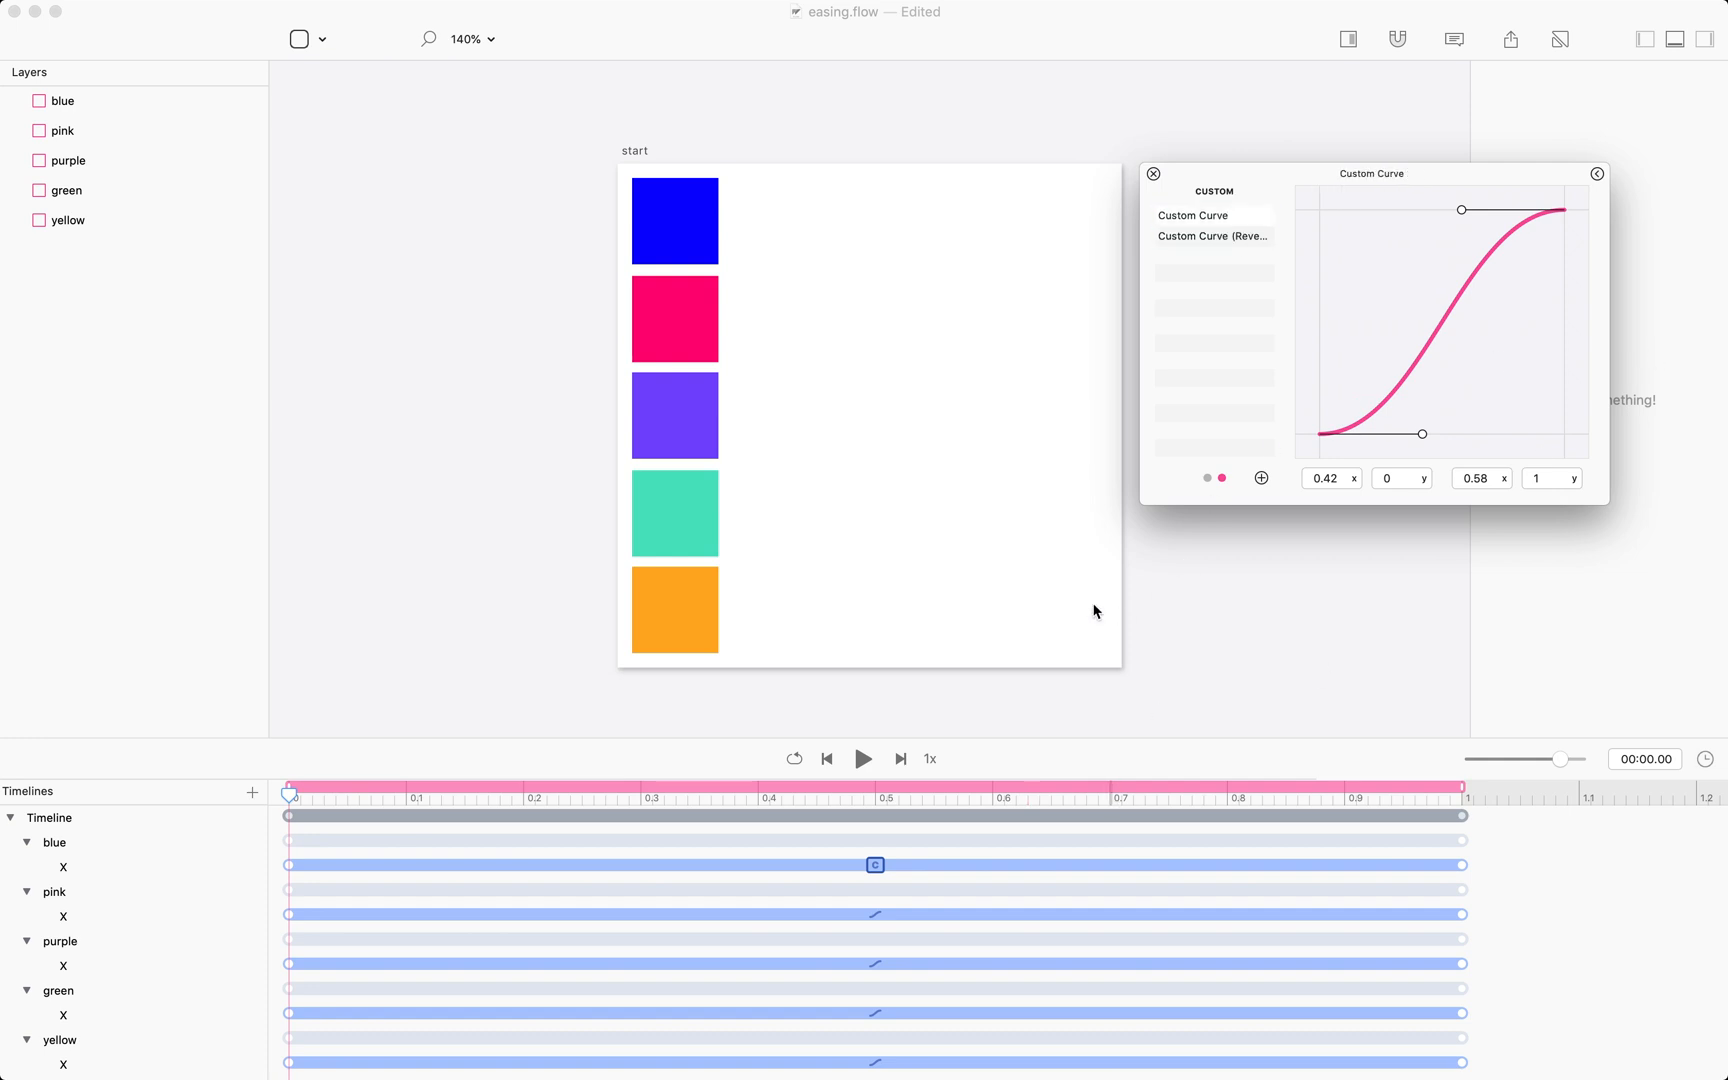
{"action": "left_click_drag", "start_coordinate": [1425, 438], "coordinate": [1543, 381]}
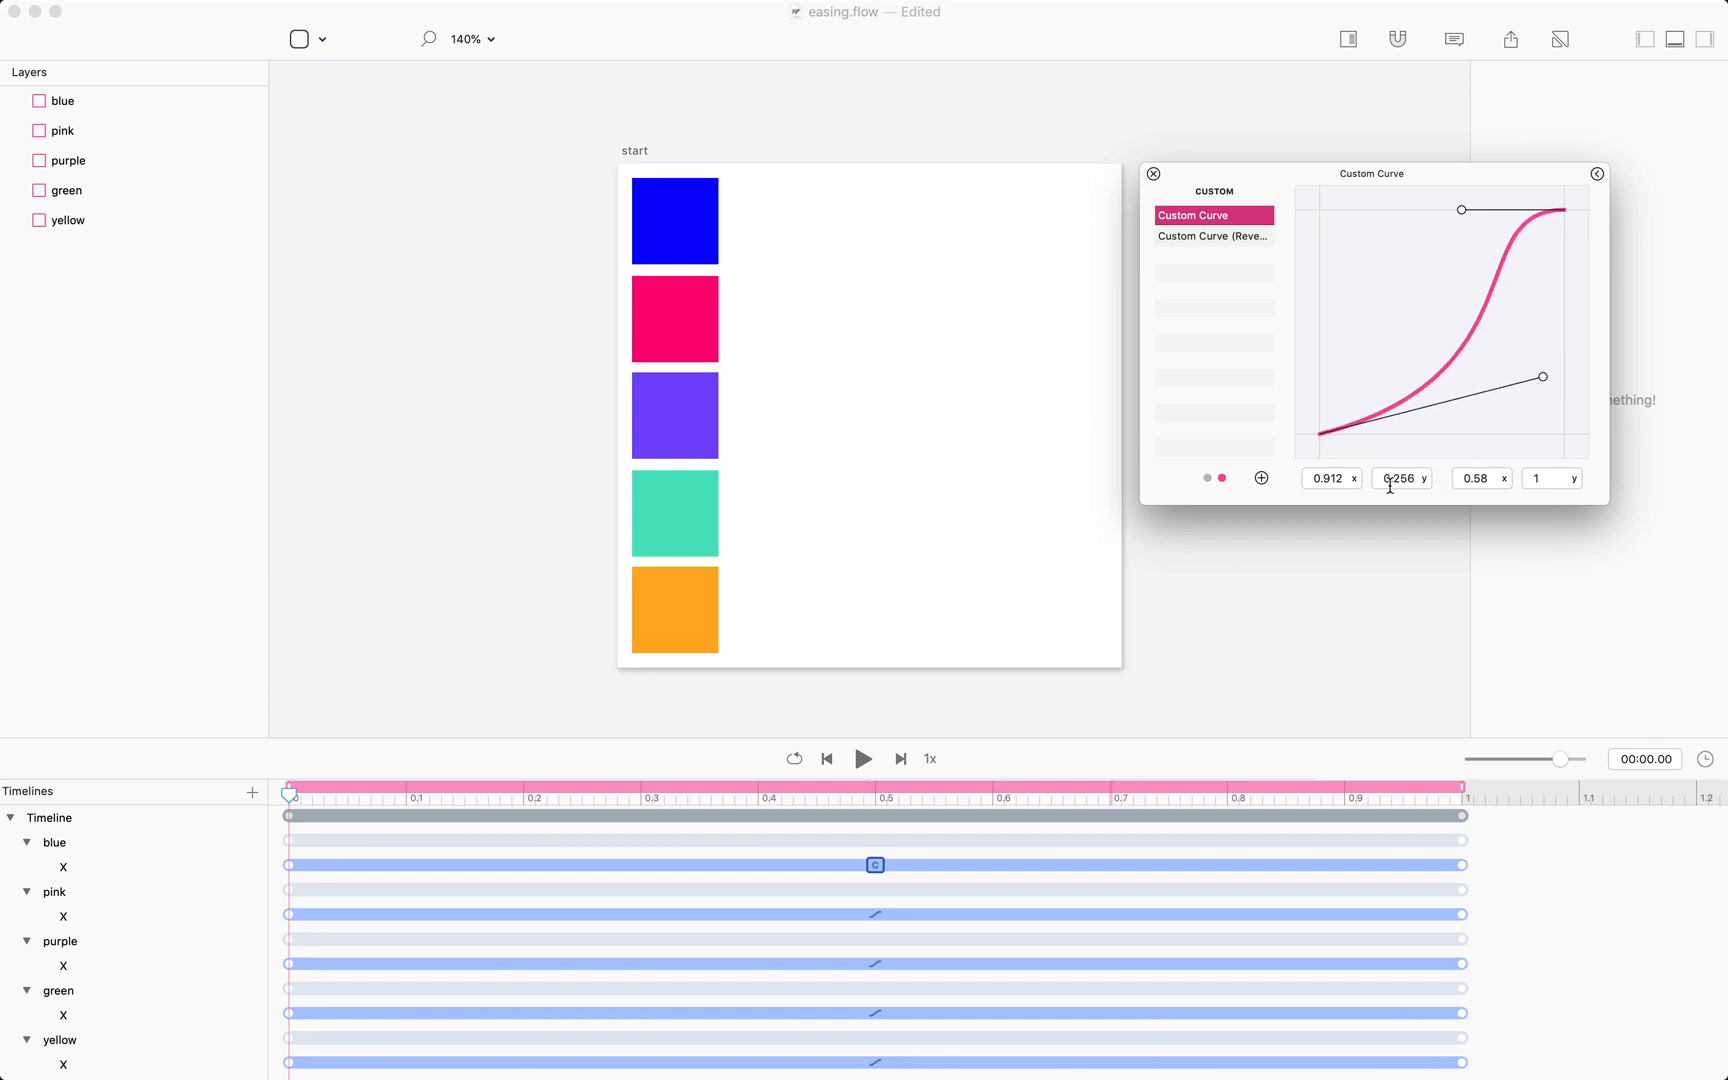
{"action": "left_click_drag", "start_coordinate": [1389, 486], "coordinate": [1422, 483]}
{"action": "type", "text": "0"}
{"action": "key", "text": "Return"}
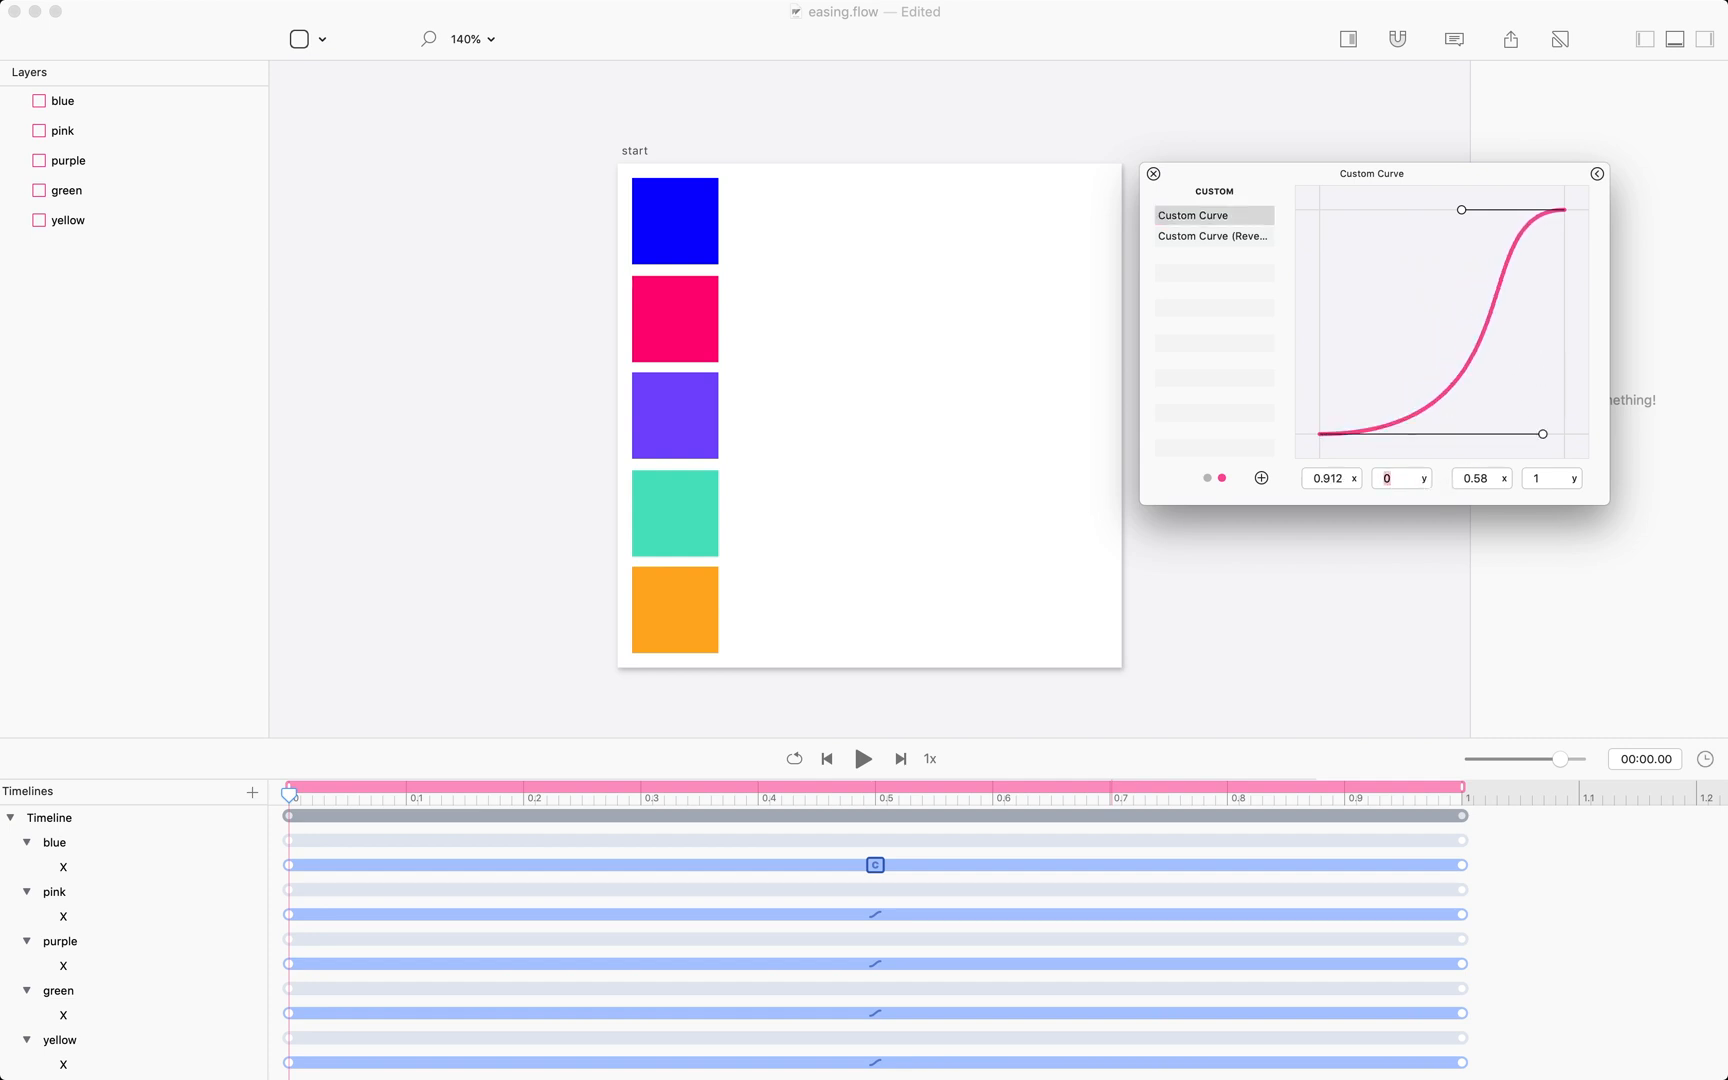
Try the first control point's y value at -100 and -10, then set it to 1.
{"action": "type", "text": "-100"}
{"action": "key", "text": "Return"}
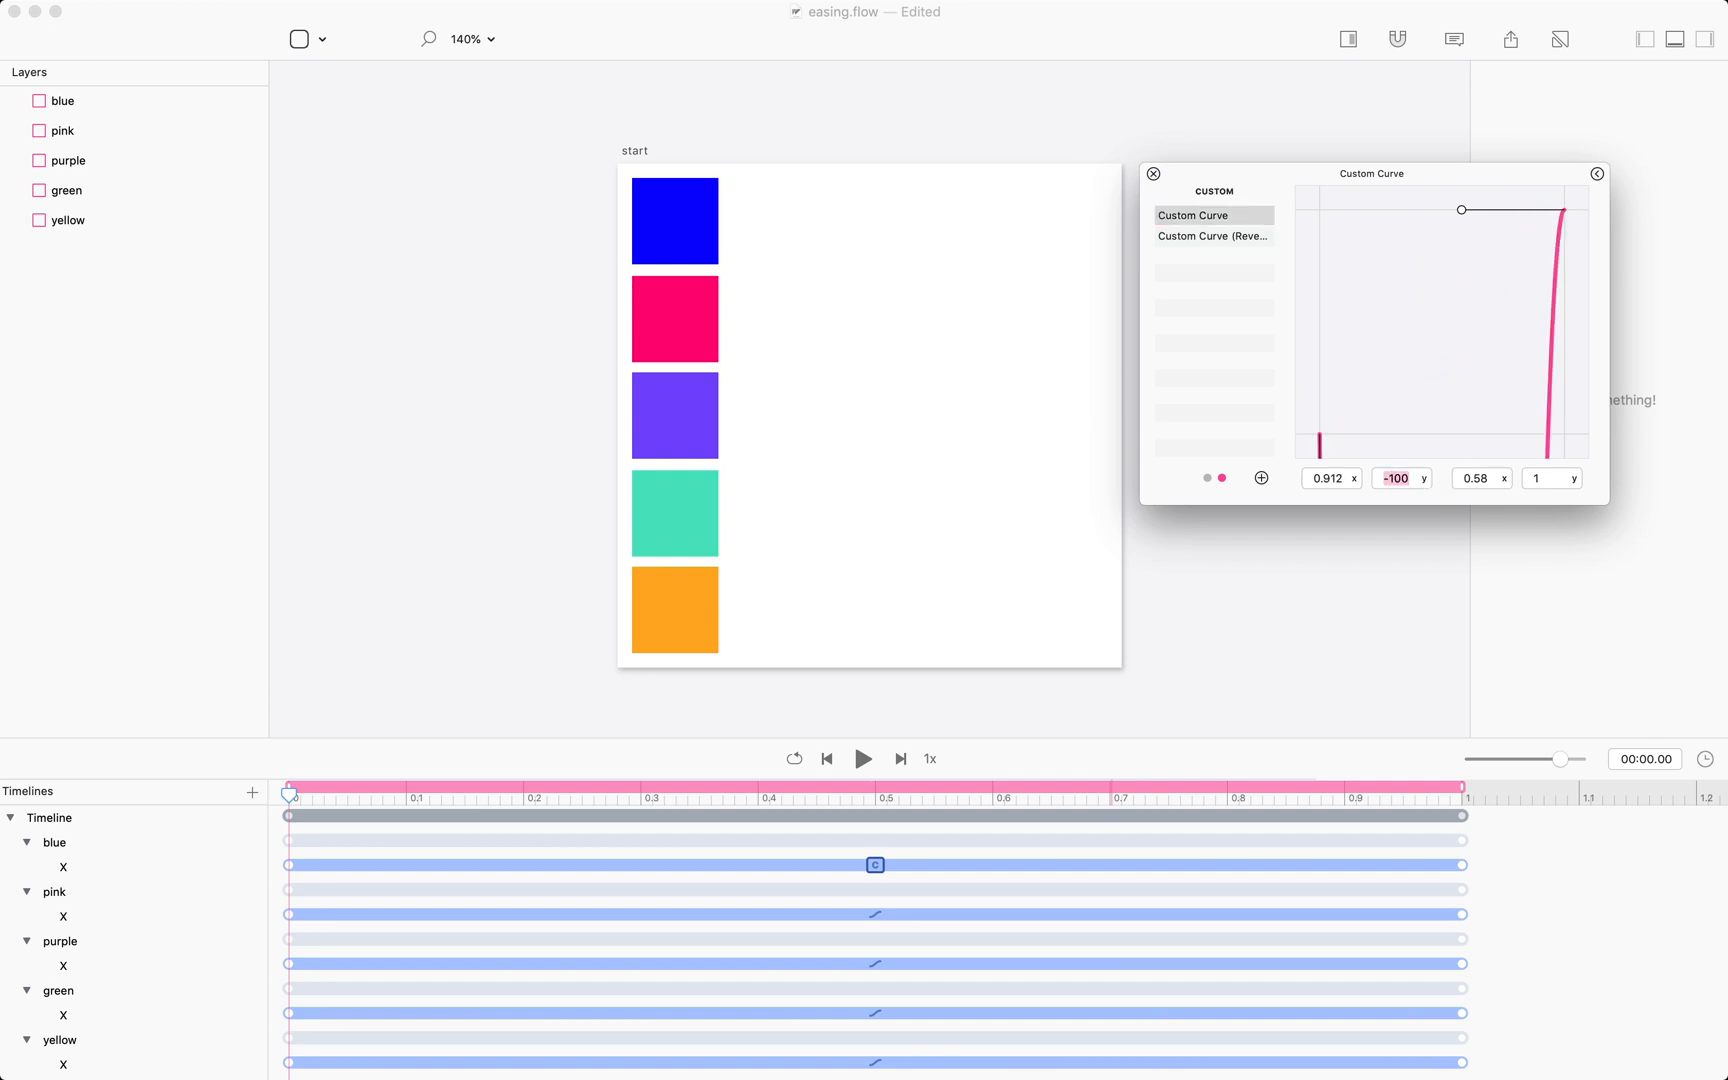
{"action": "type", "text": "="}
{"action": "type", "text": "10"}
{"action": "key", "text": "Return"}
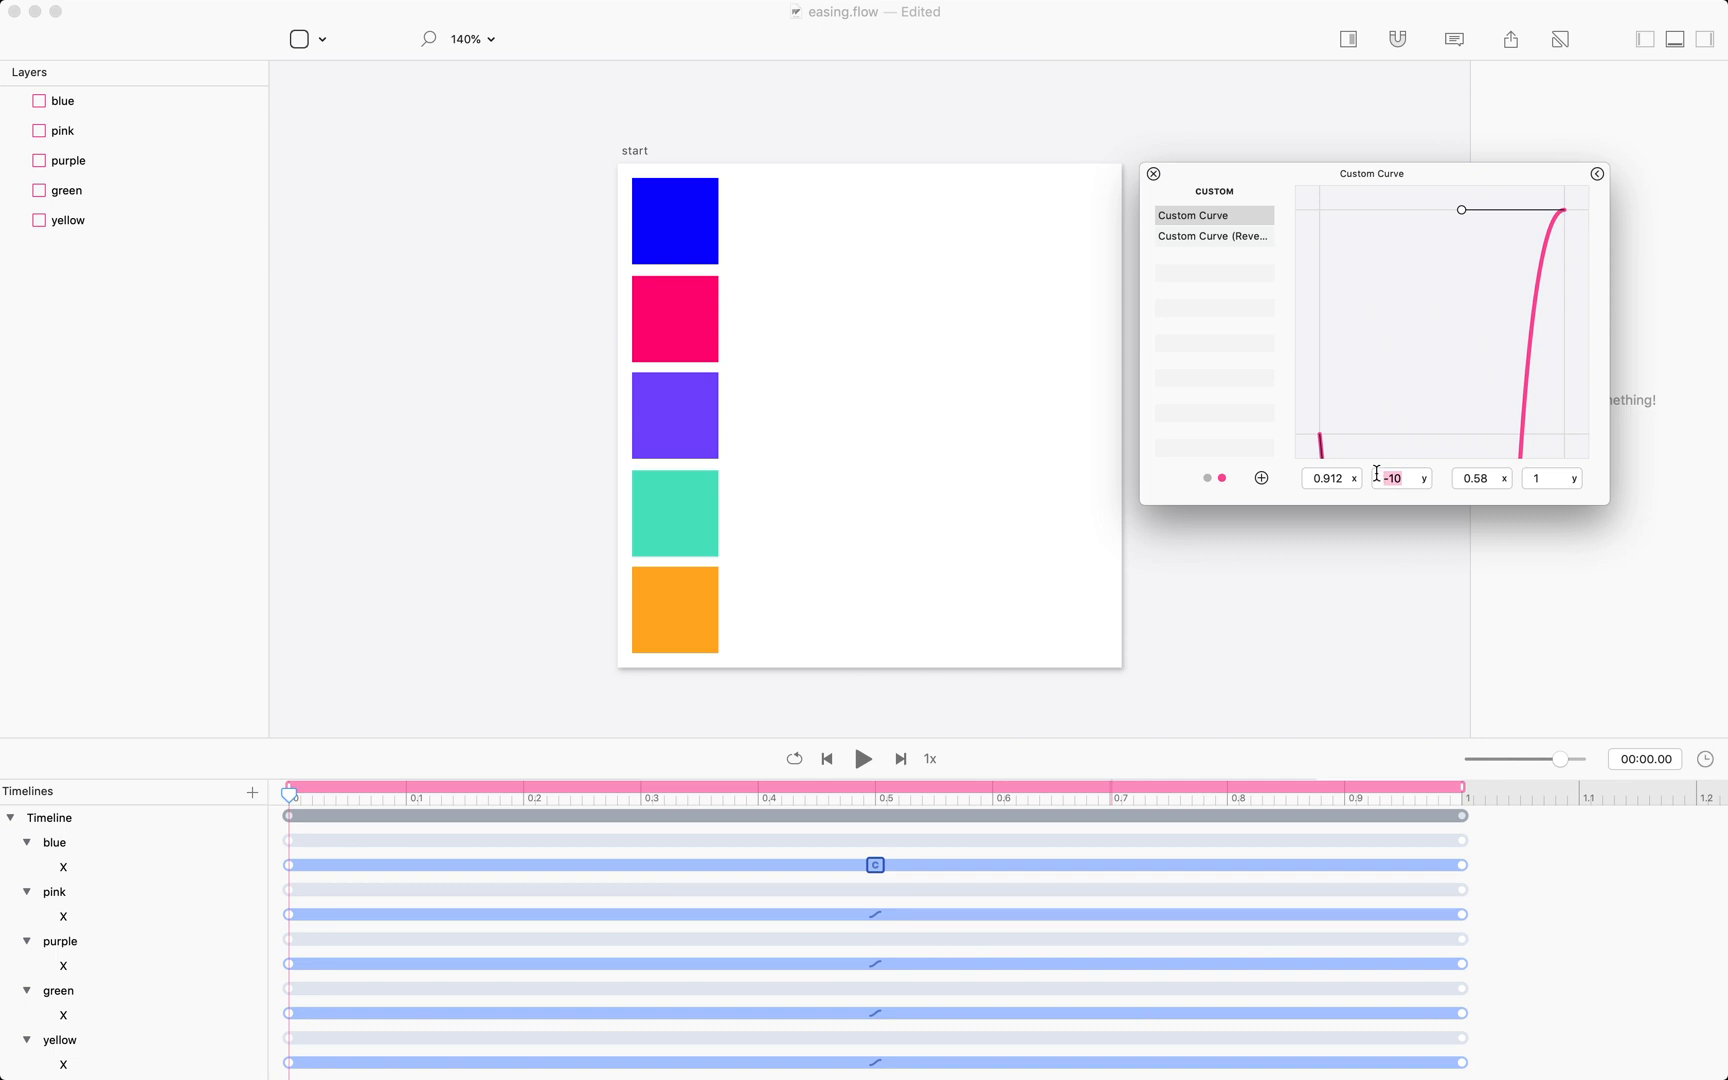
{"action": "type", "text": "1"}
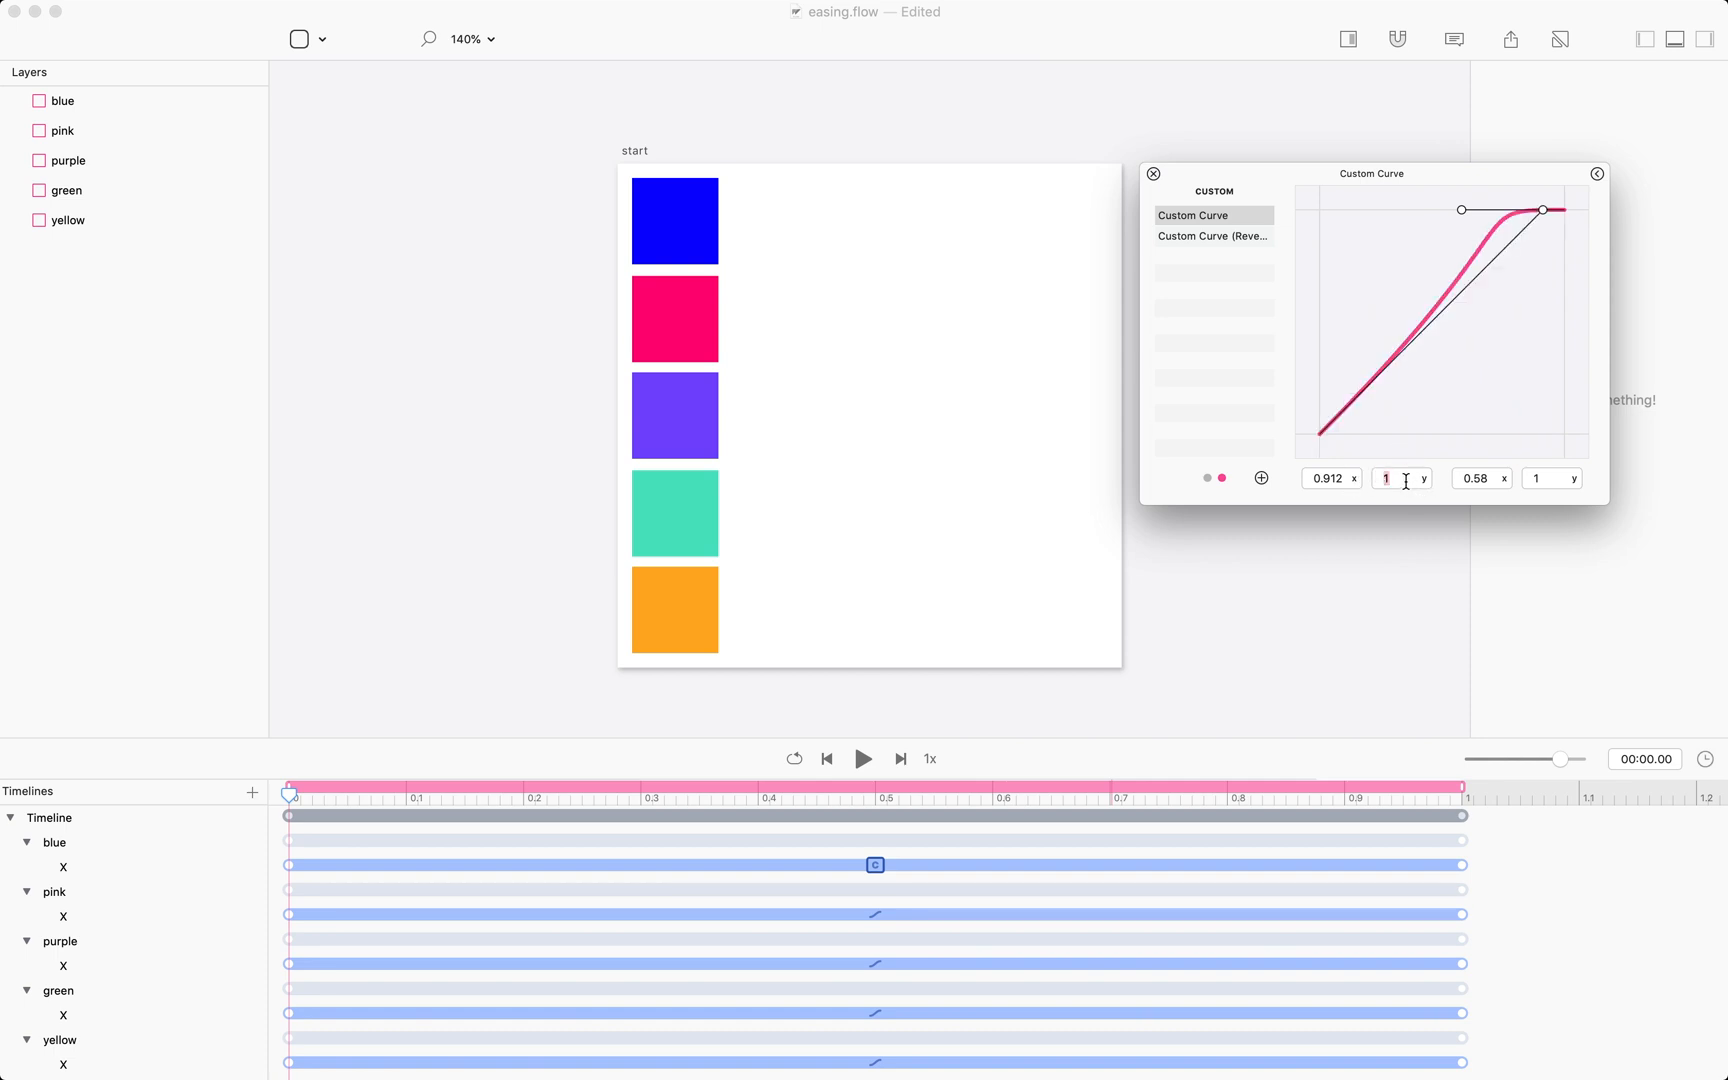
Set the custom curve's first control point to x 1 and y 0.
{"action": "key", "text": "Return"}
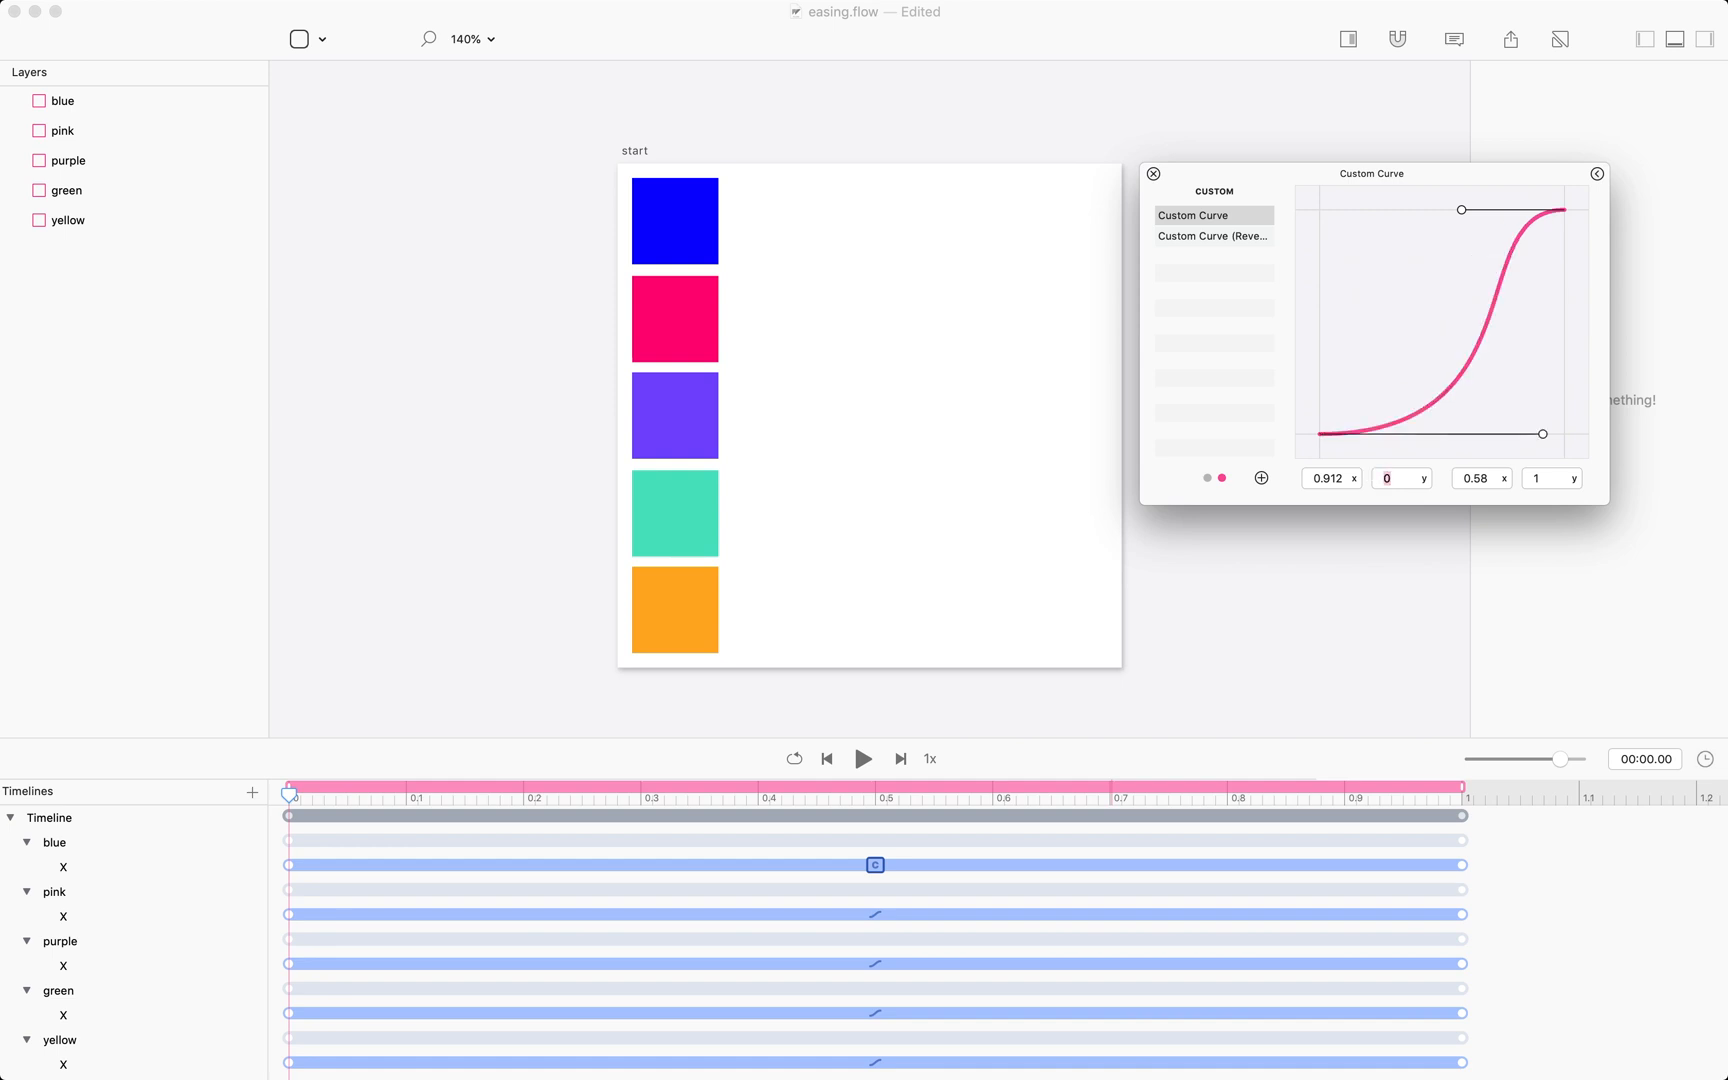
{"action": "left_click", "coordinate": [1332, 479]}
{"action": "type", "text": "0"}
{"action": "key", "text": "Return"}
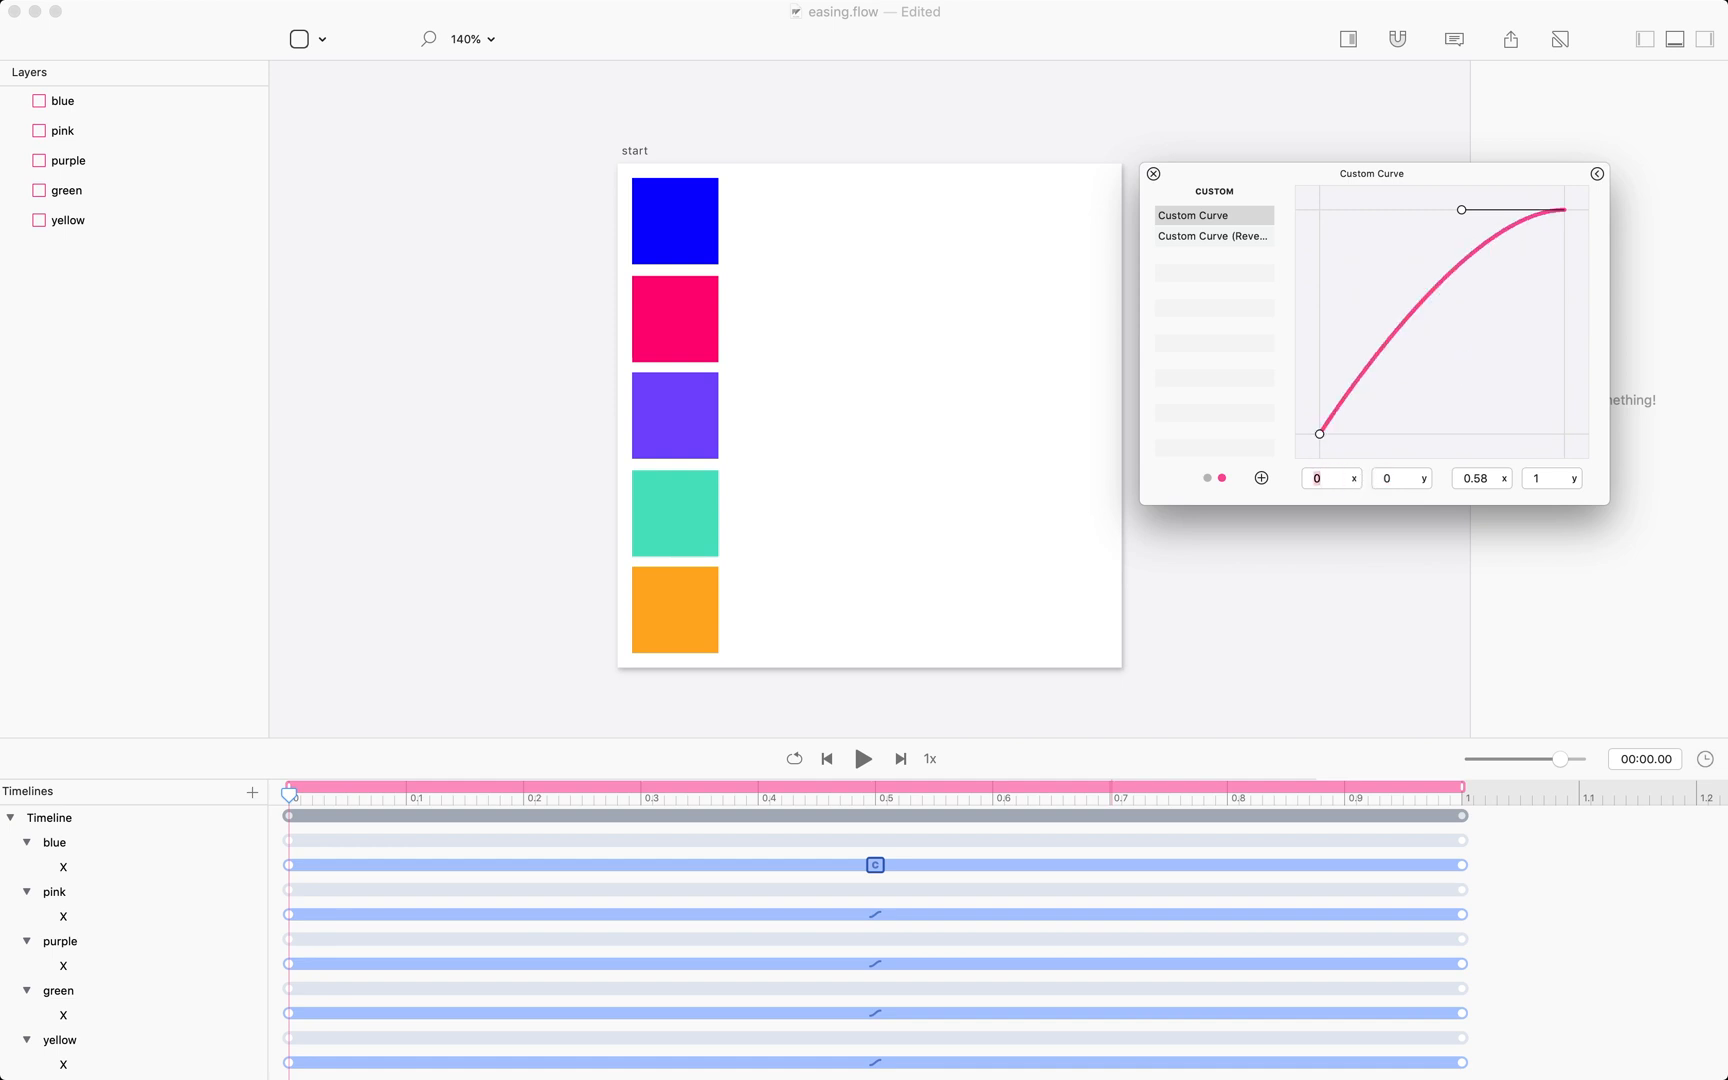
{"action": "key", "text": "Return"}
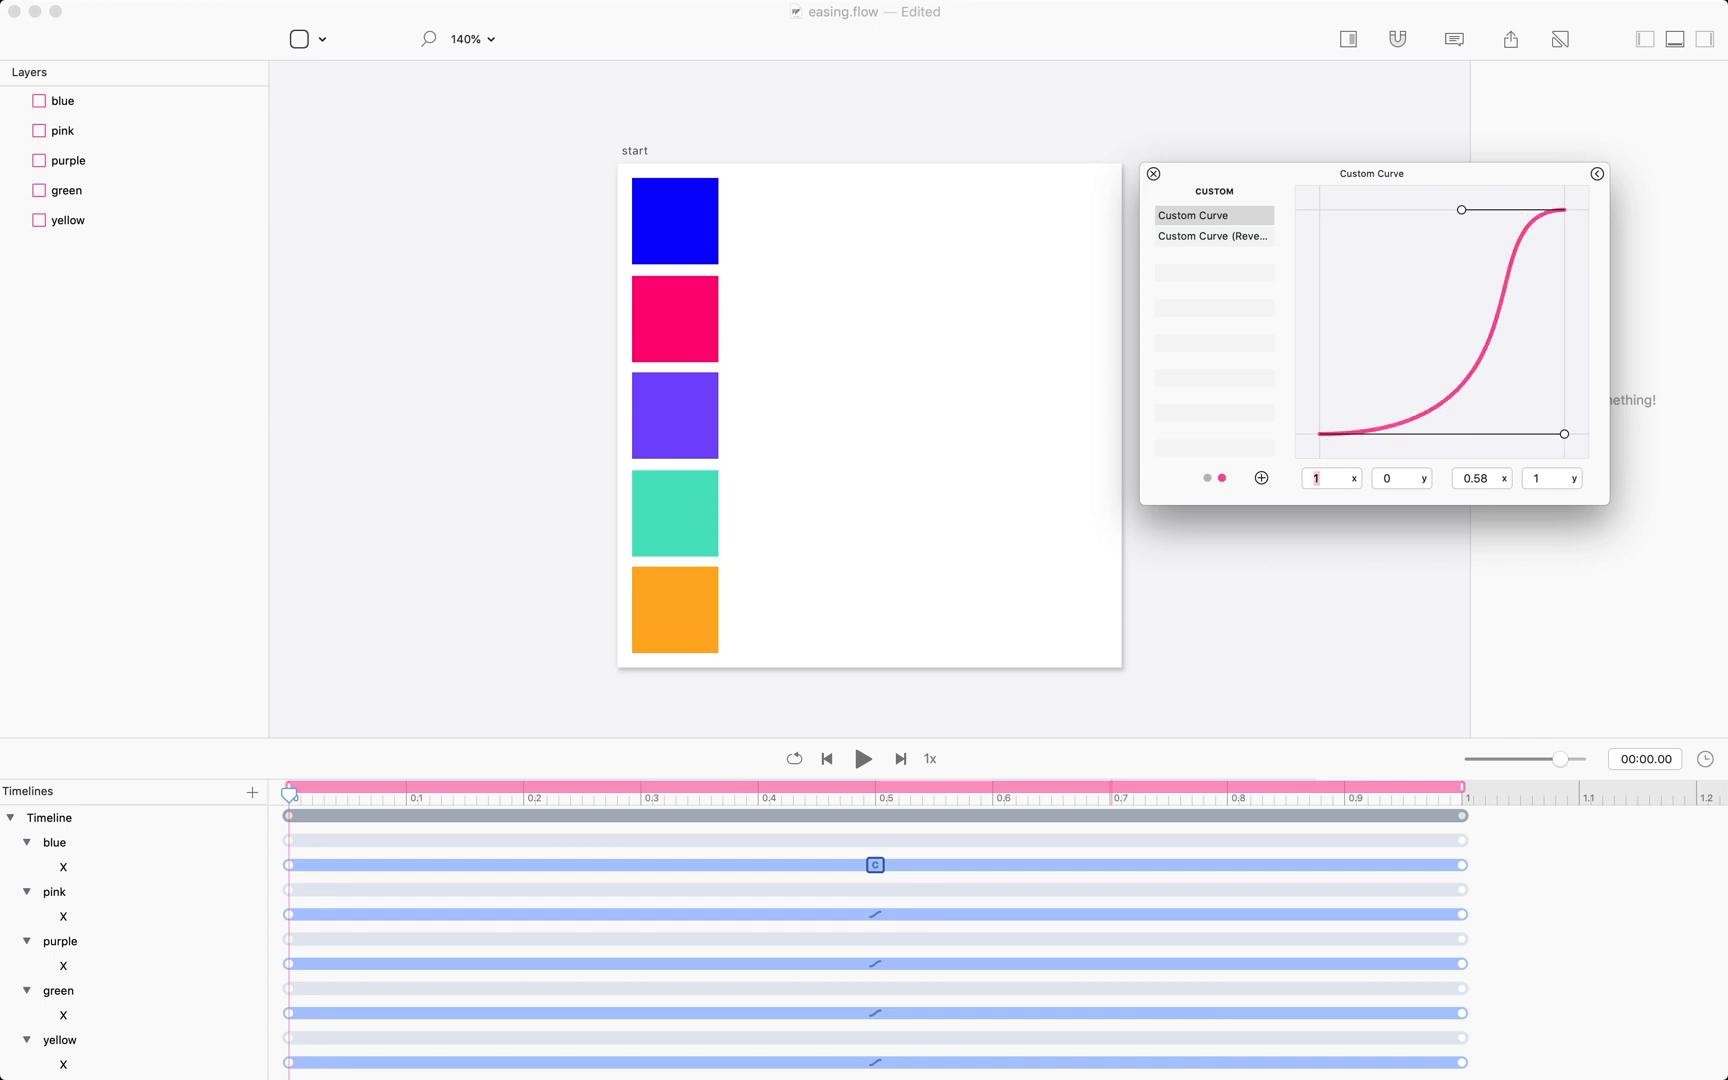
Turn on looping and play the animation to preview the custom curve on the blue box.
{"action": "left_click", "coordinate": [863, 759]}
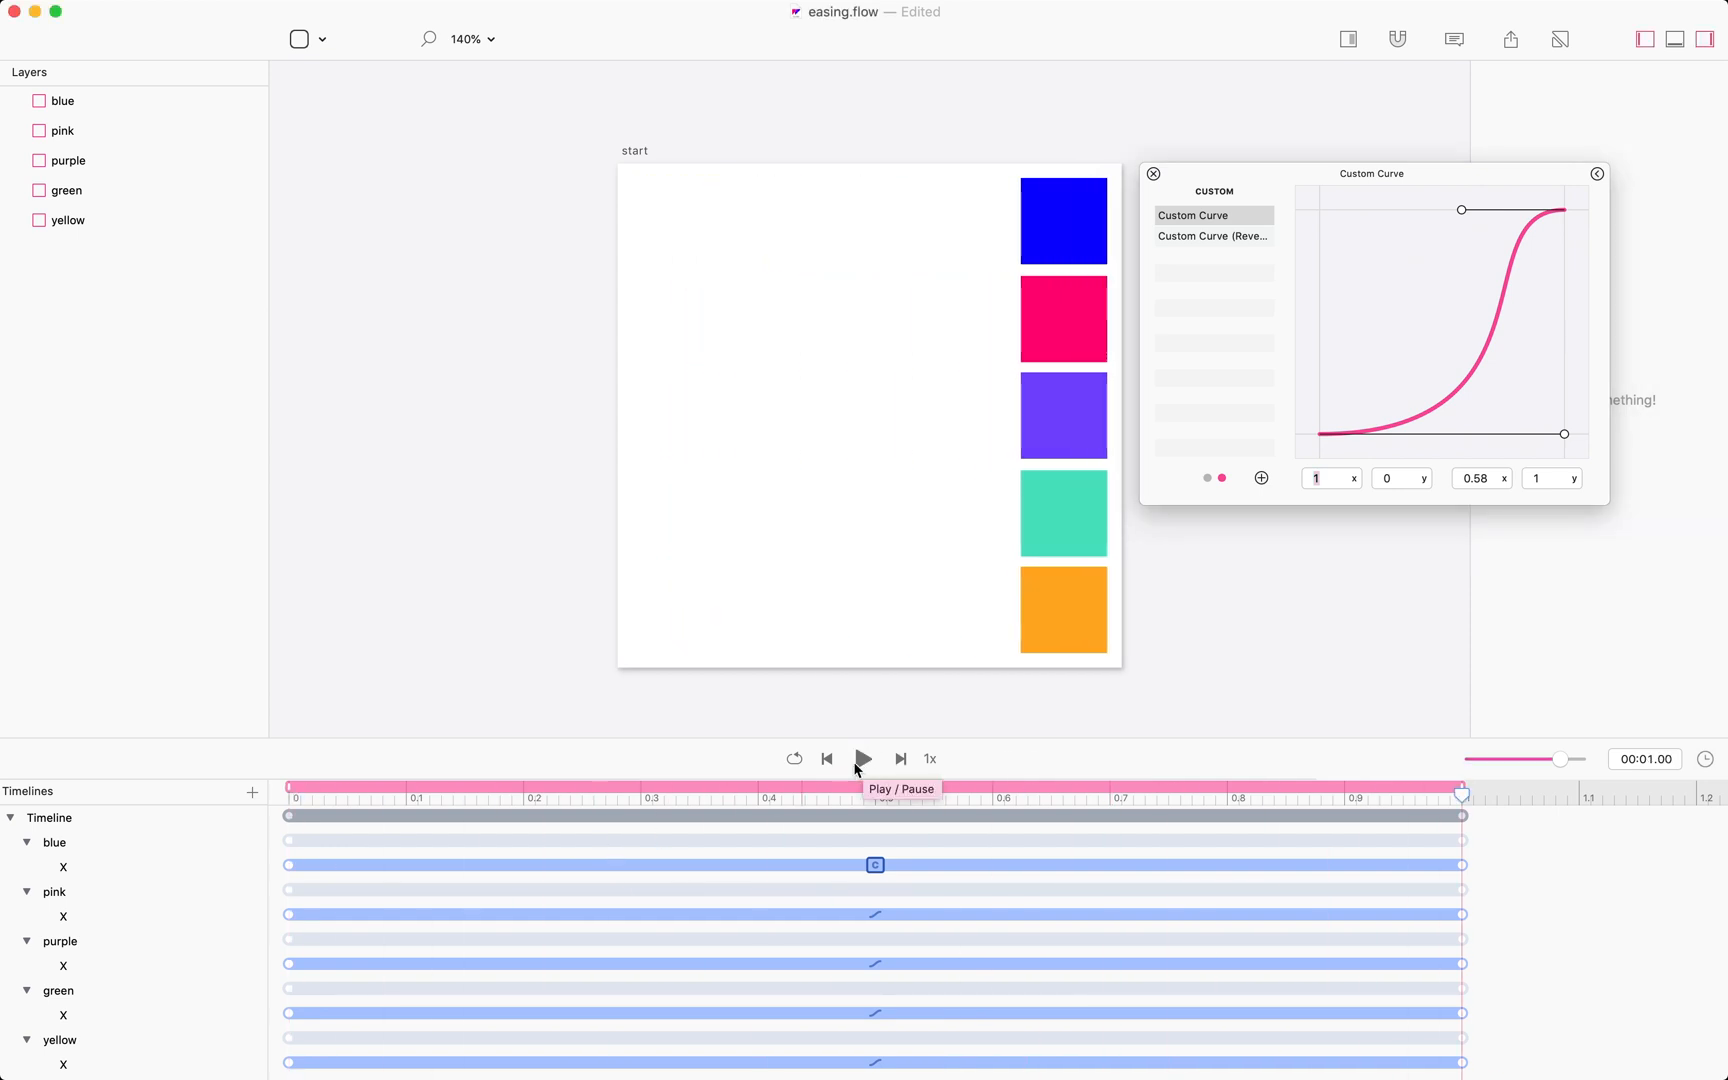
{"action": "left_click", "coordinate": [795, 758]}
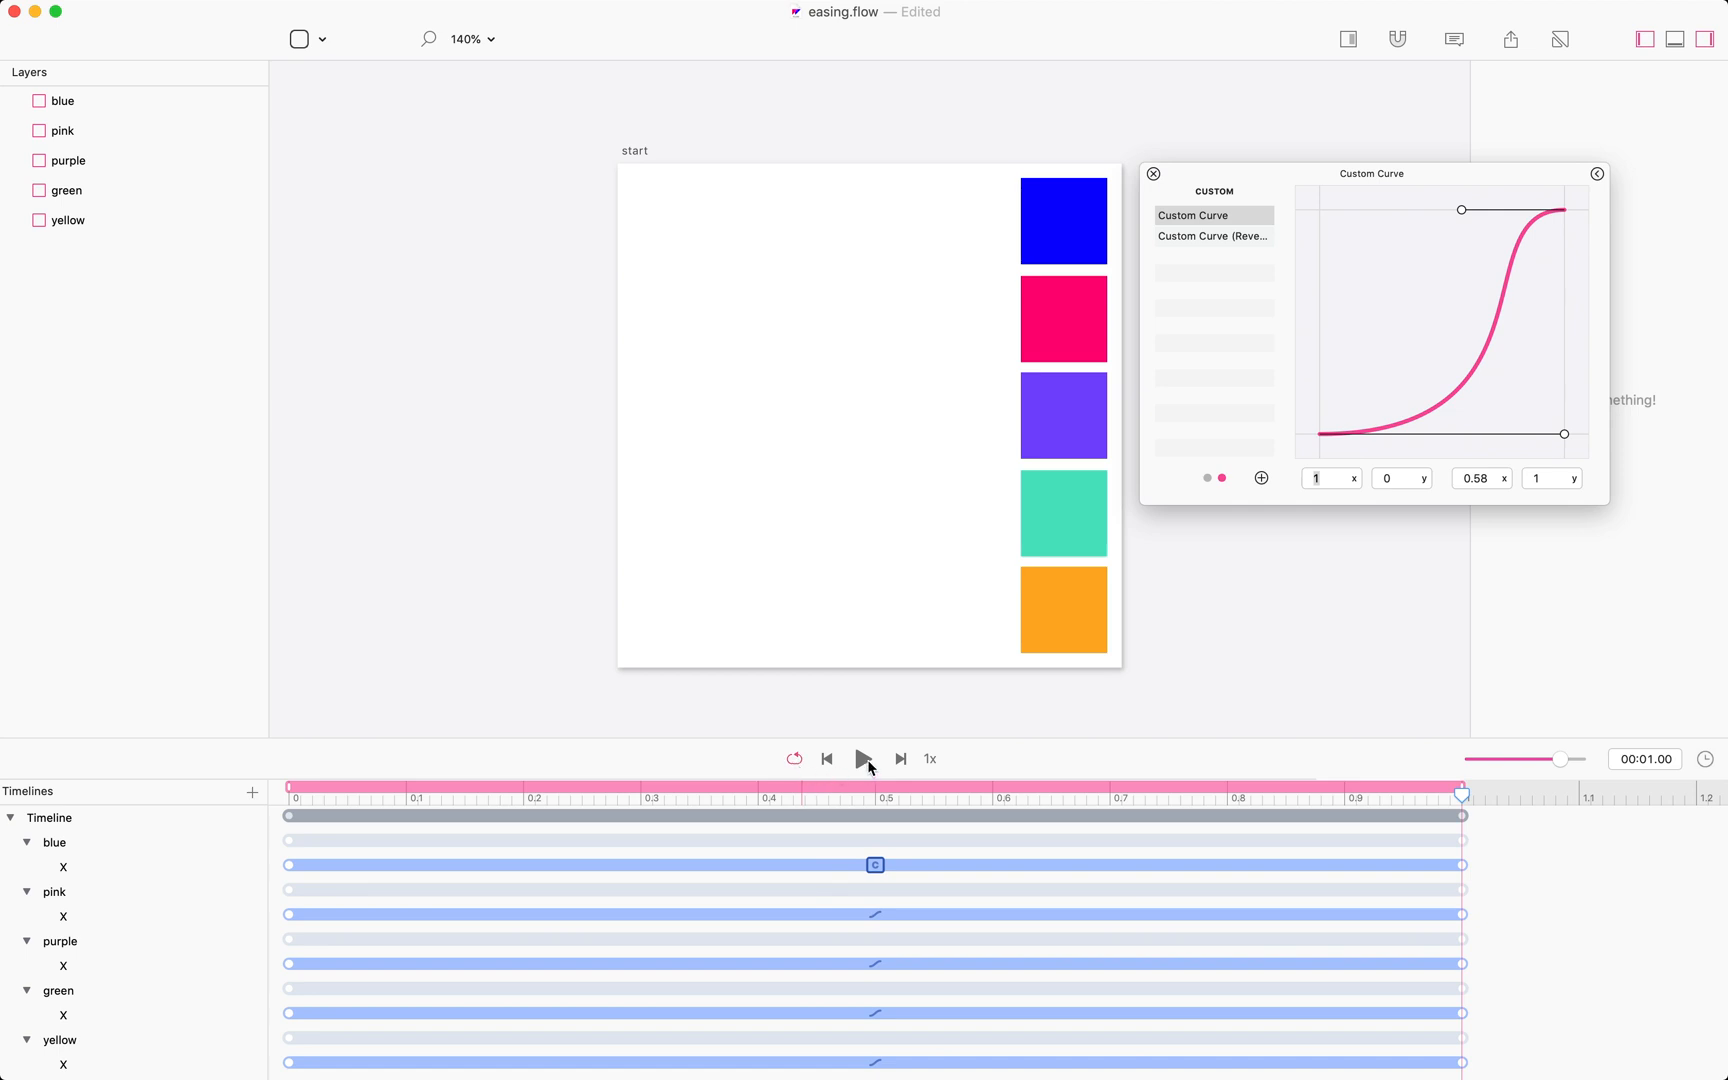
{"action": "left_click", "coordinate": [866, 760]}
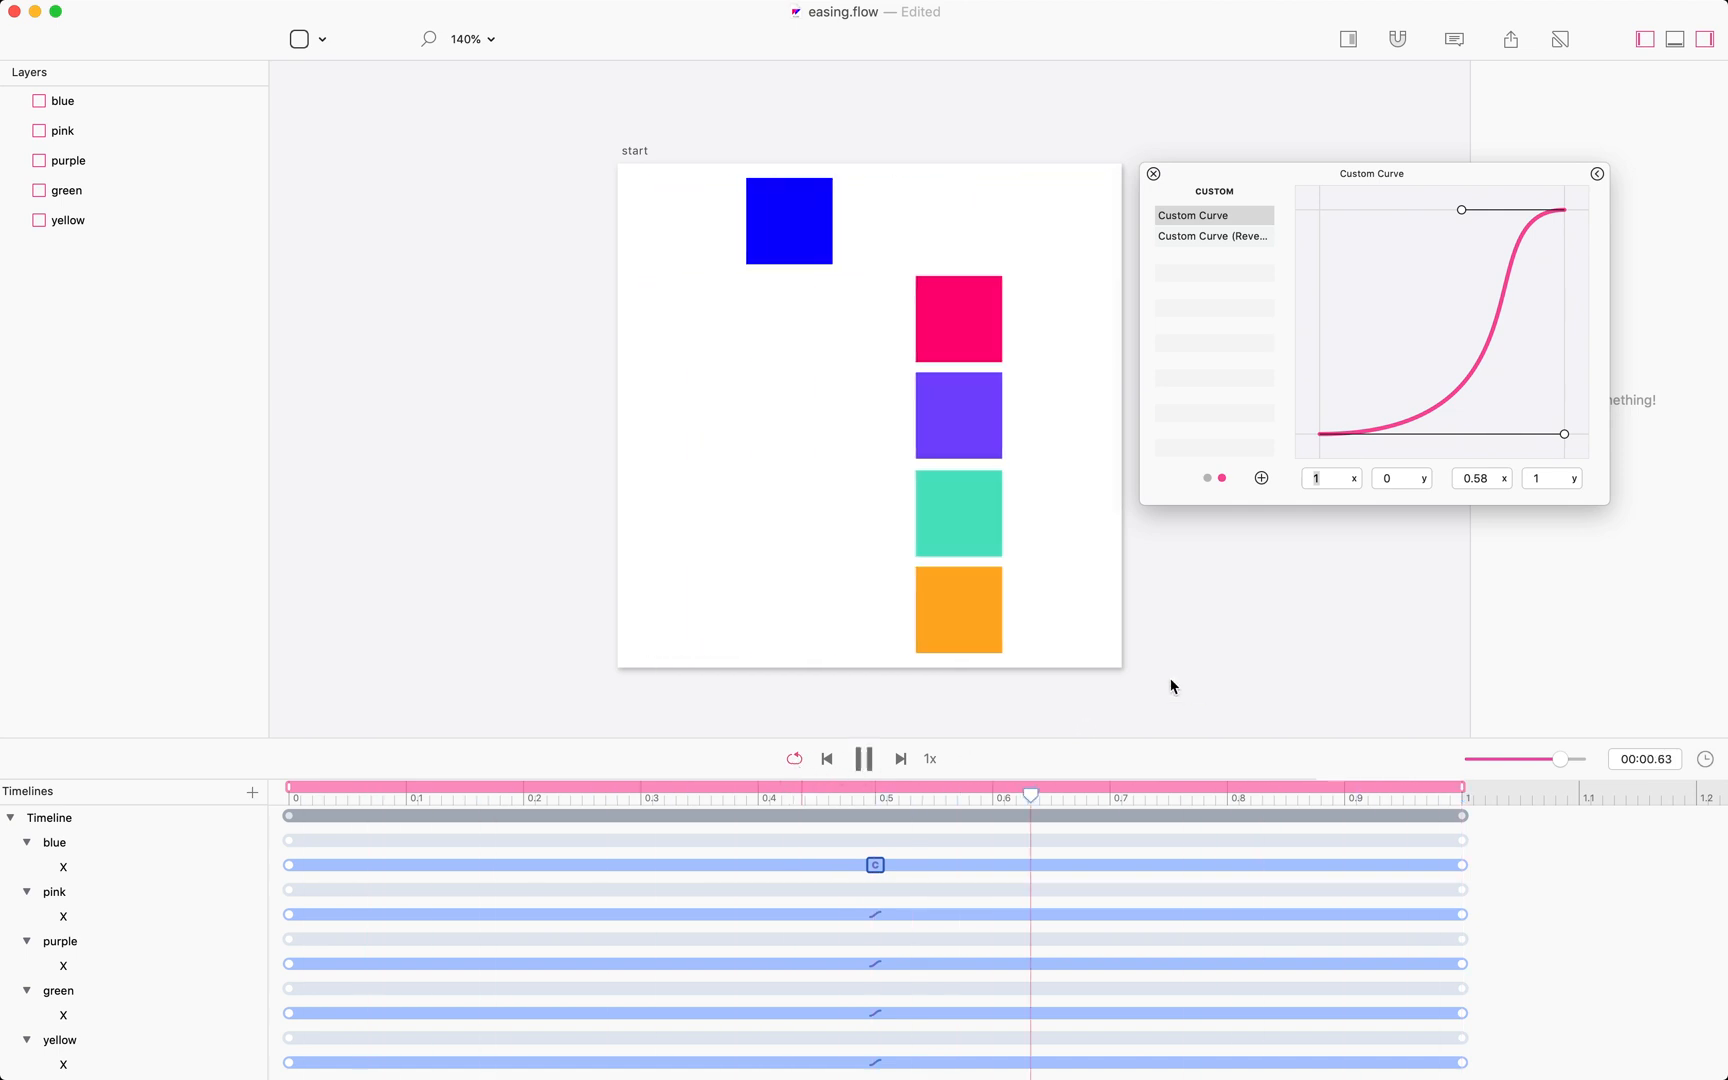
Drag the first control point upward and set its y value to 2.
{"action": "left_click_drag", "start_coordinate": [1564, 434], "coordinate": [1588, 385]}
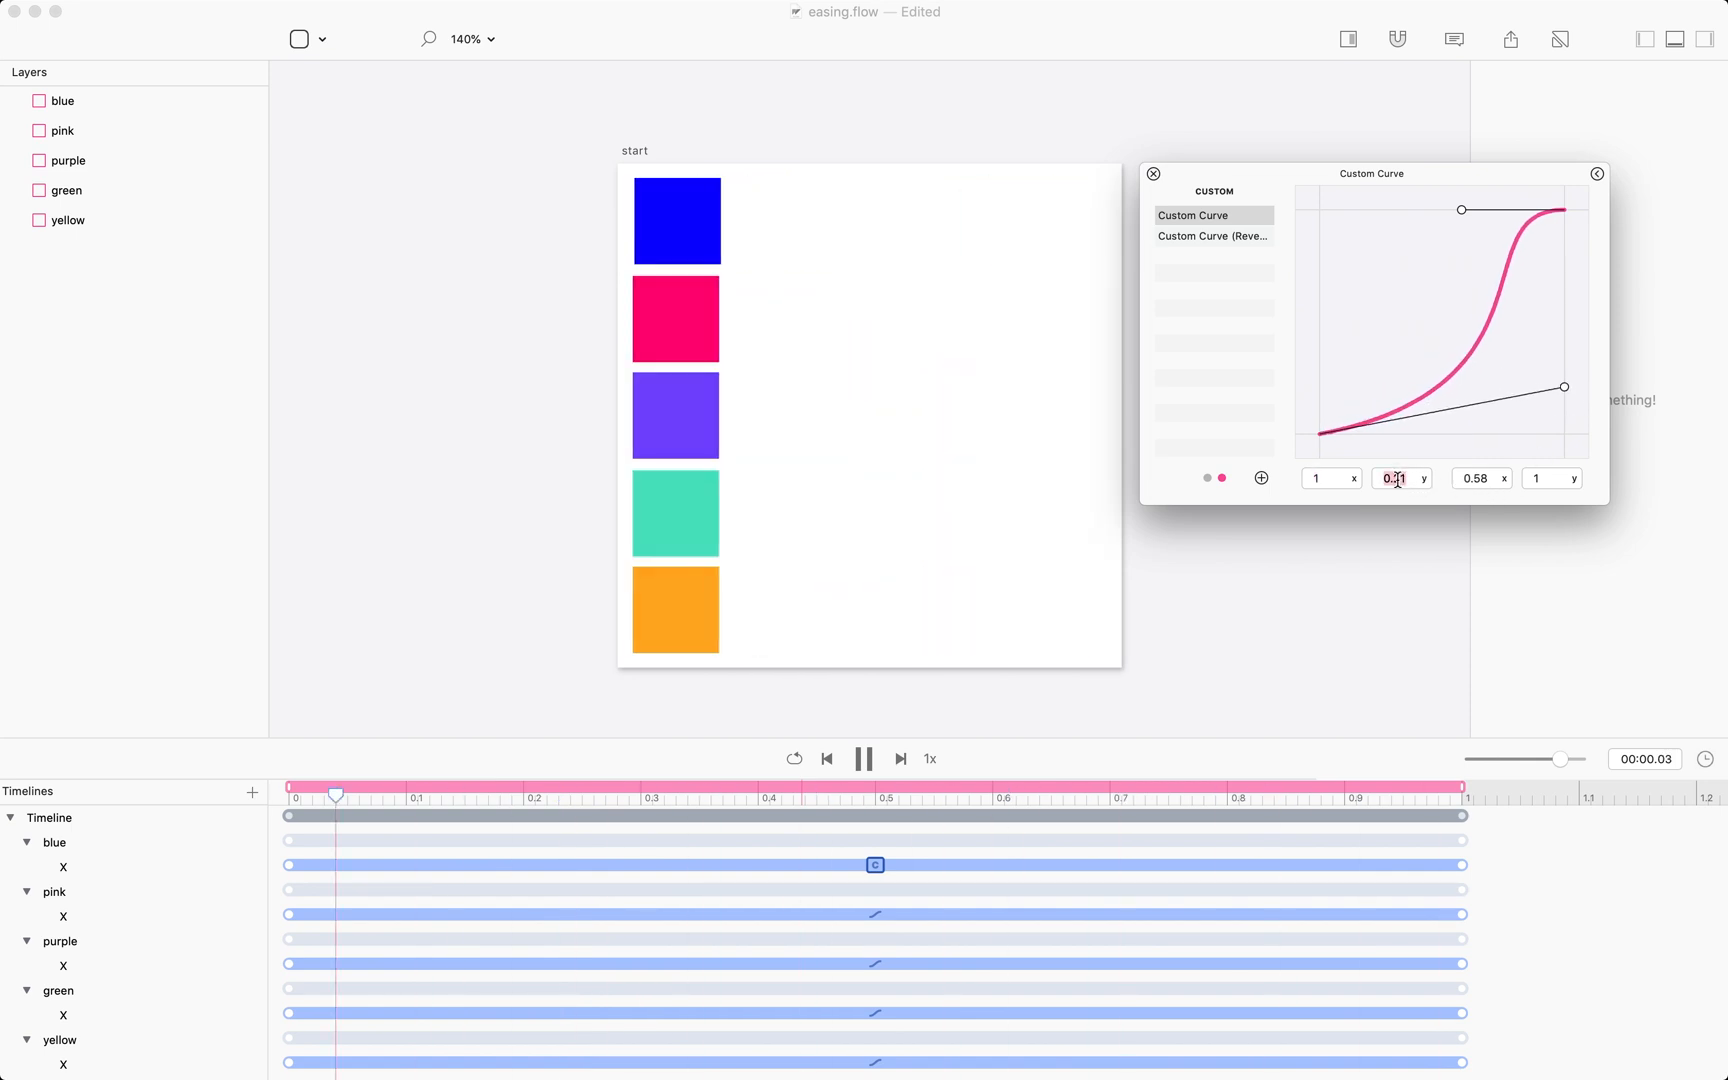
{"action": "type", "text": "10"}
{"action": "key", "text": "Return"}
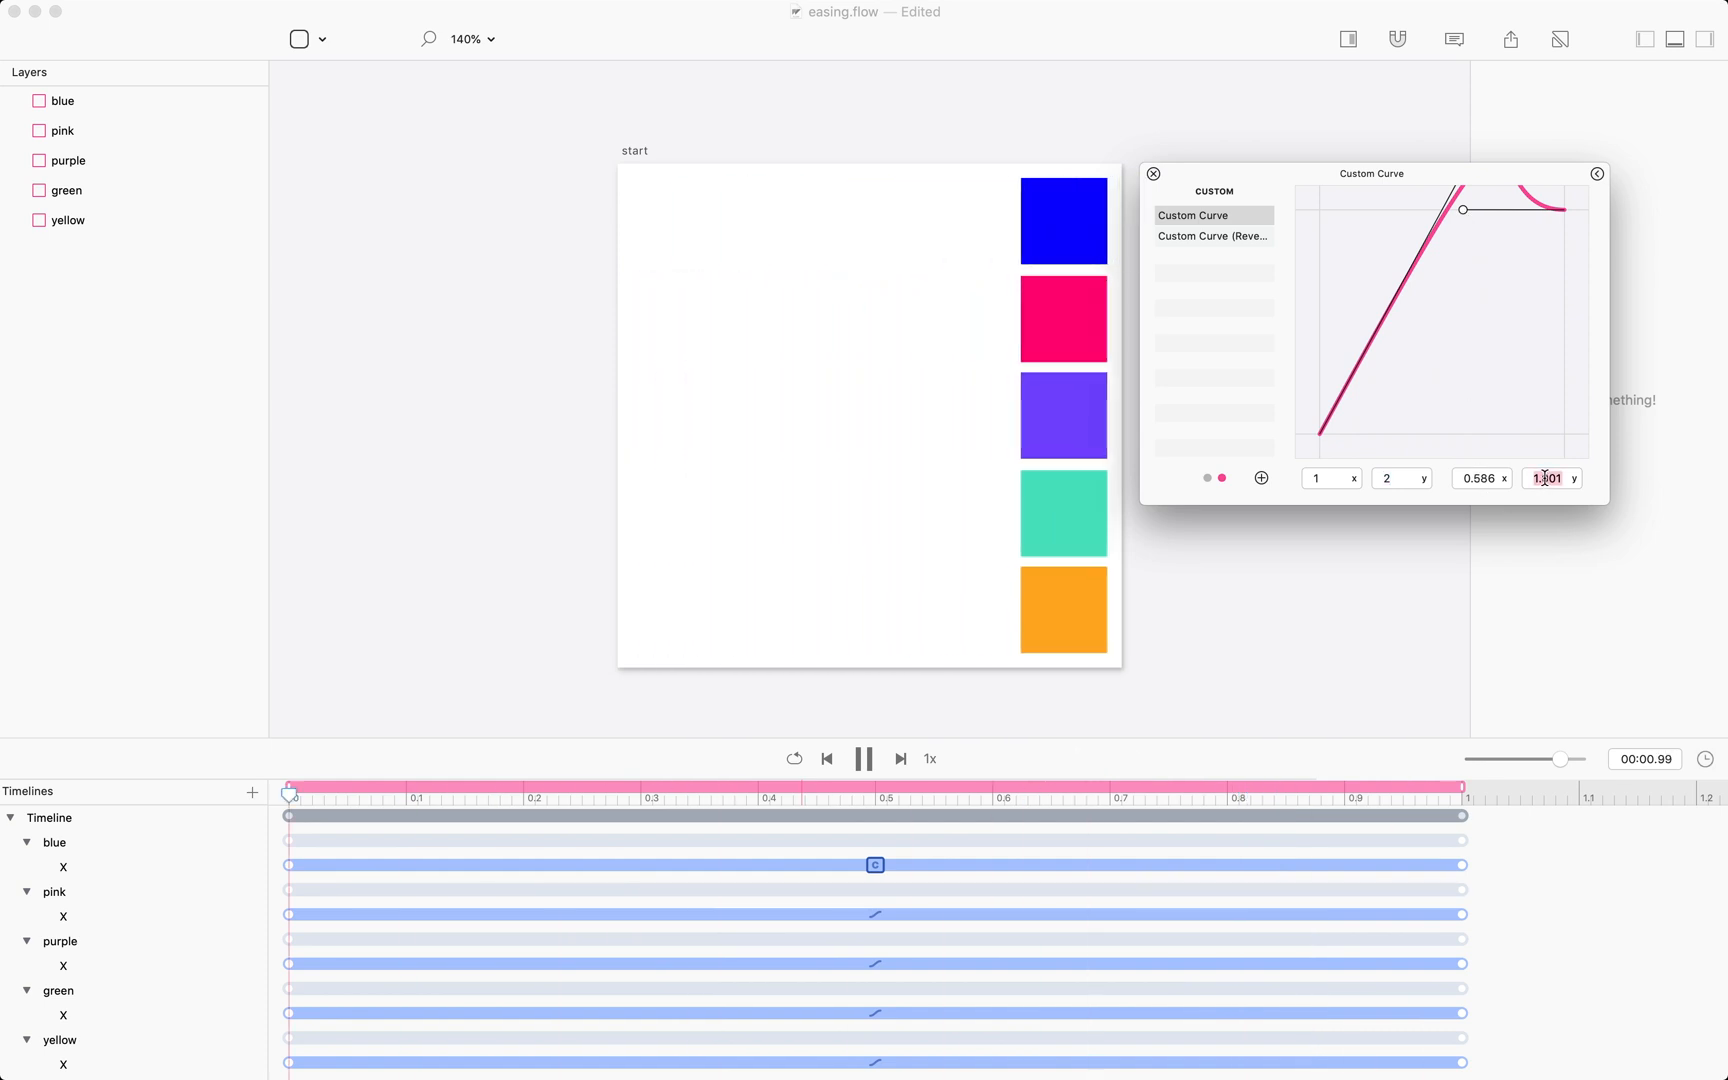
Try the second control point's y value at -2, then set it to 0.
{"action": "type", "text": "2"}
{"action": "key", "text": "Return"}
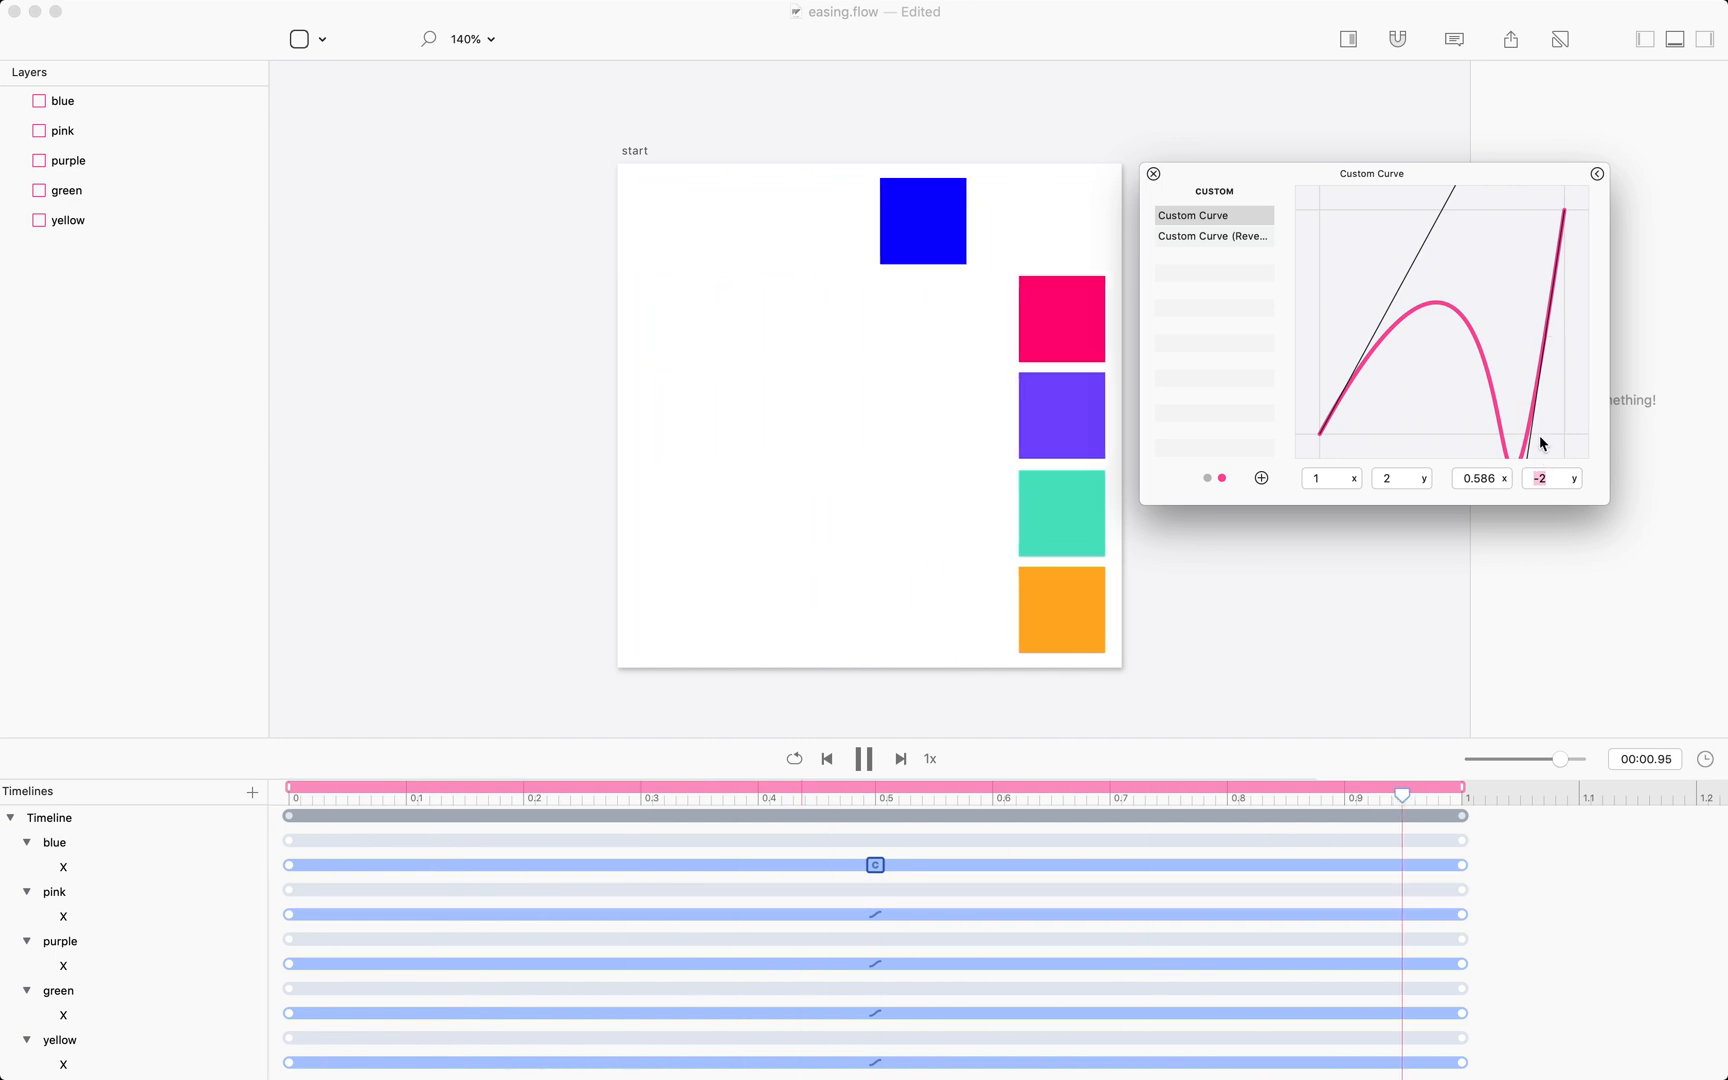
{"action": "type", "text": "0"}
{"action": "key", "text": "Return"}
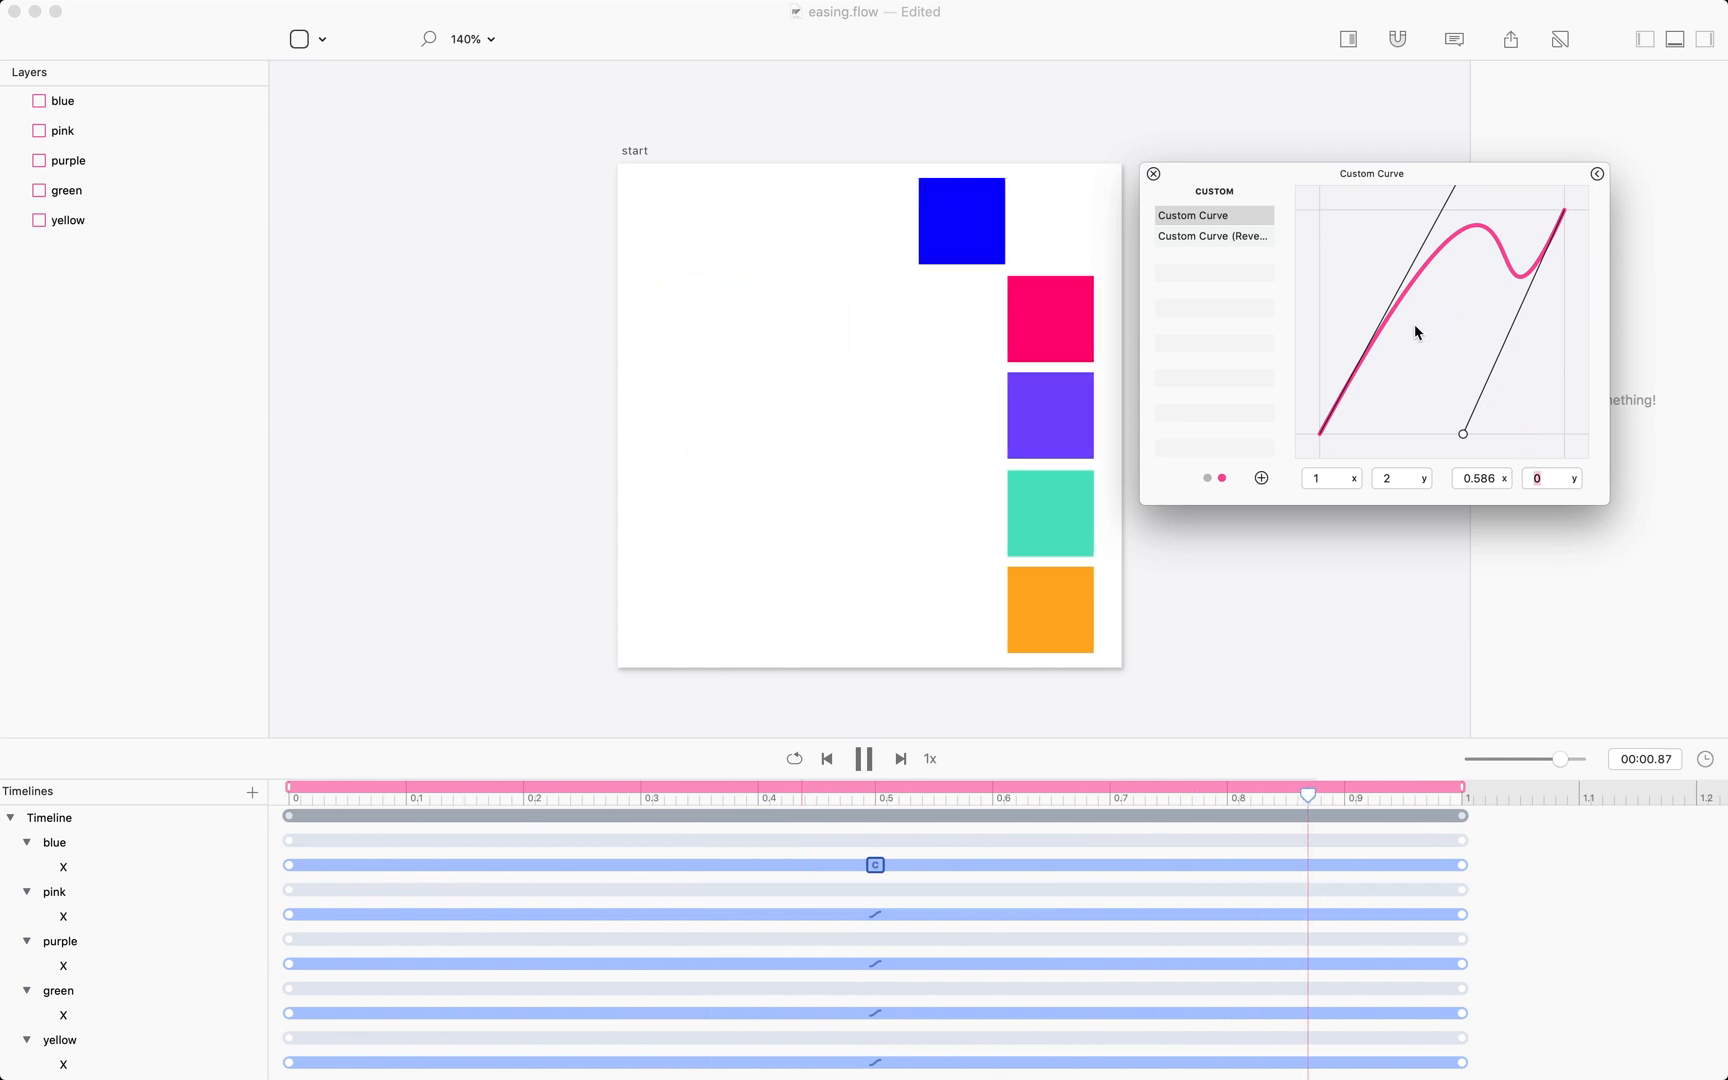
Rename the custom curve to End Bounce and play the animation again.
{"action": "double_click", "coordinate": [1231, 214]}
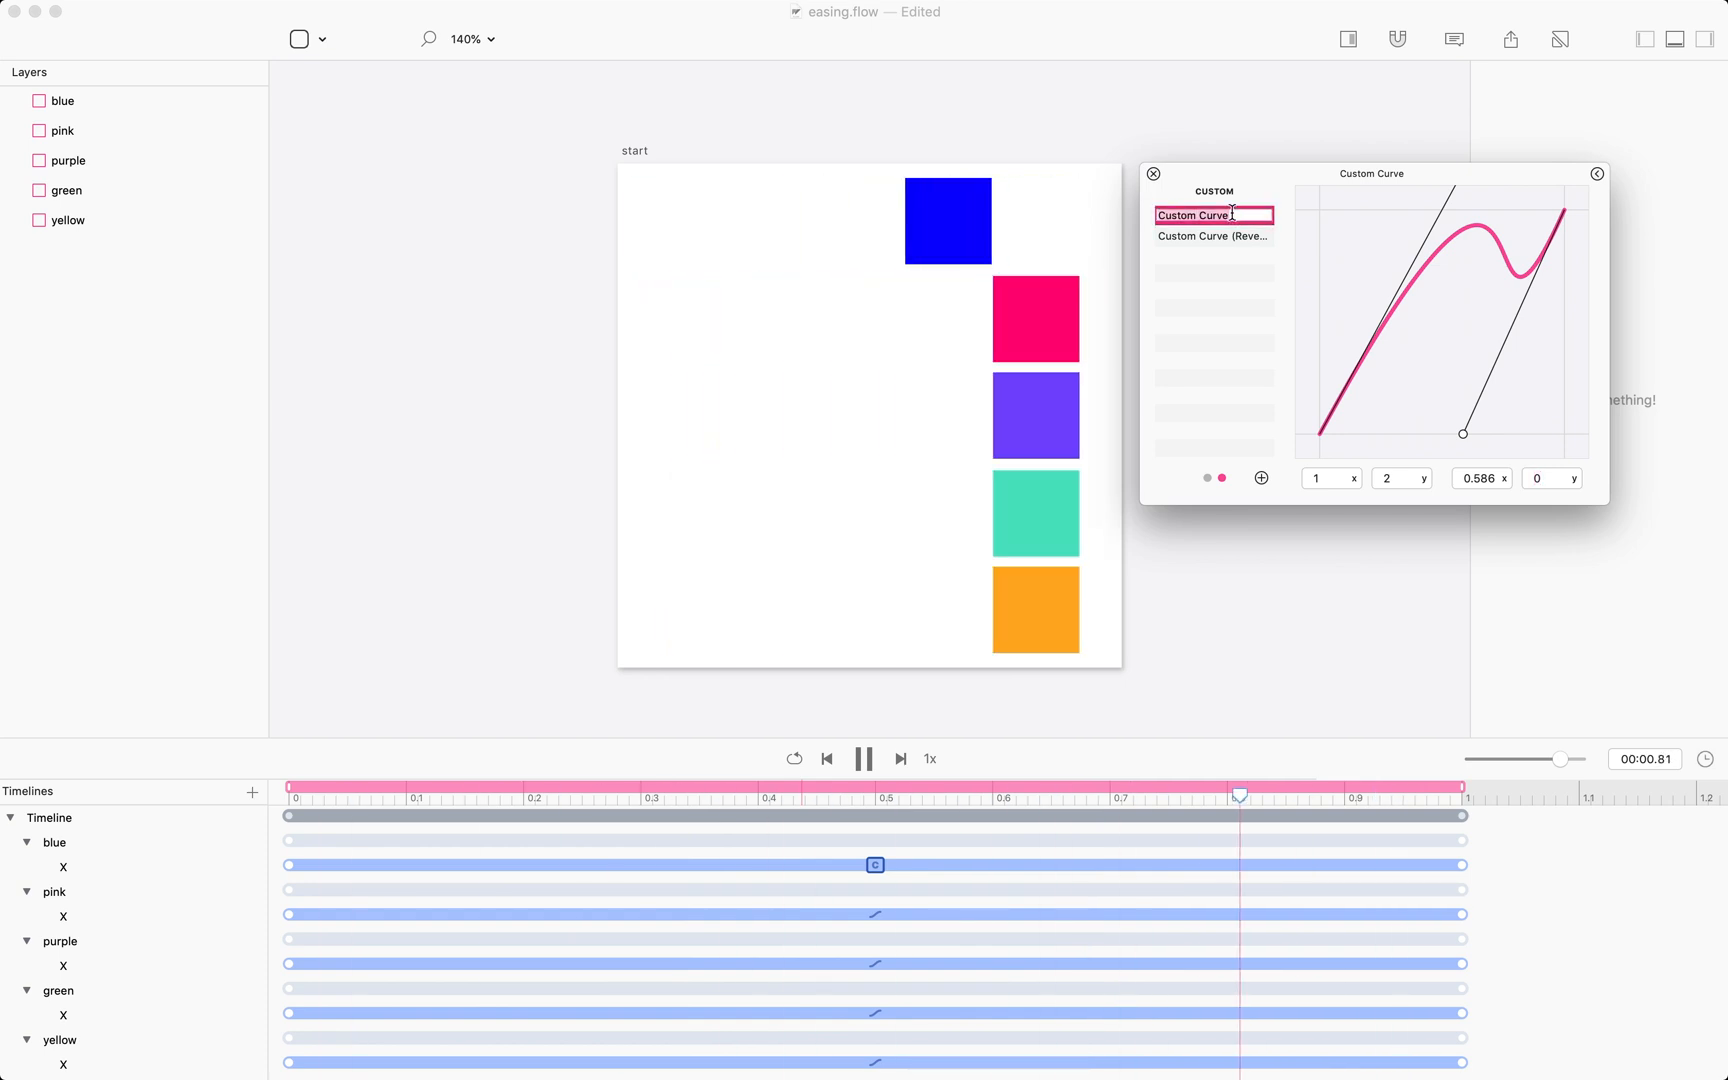
{"action": "type", "text": "End B"}
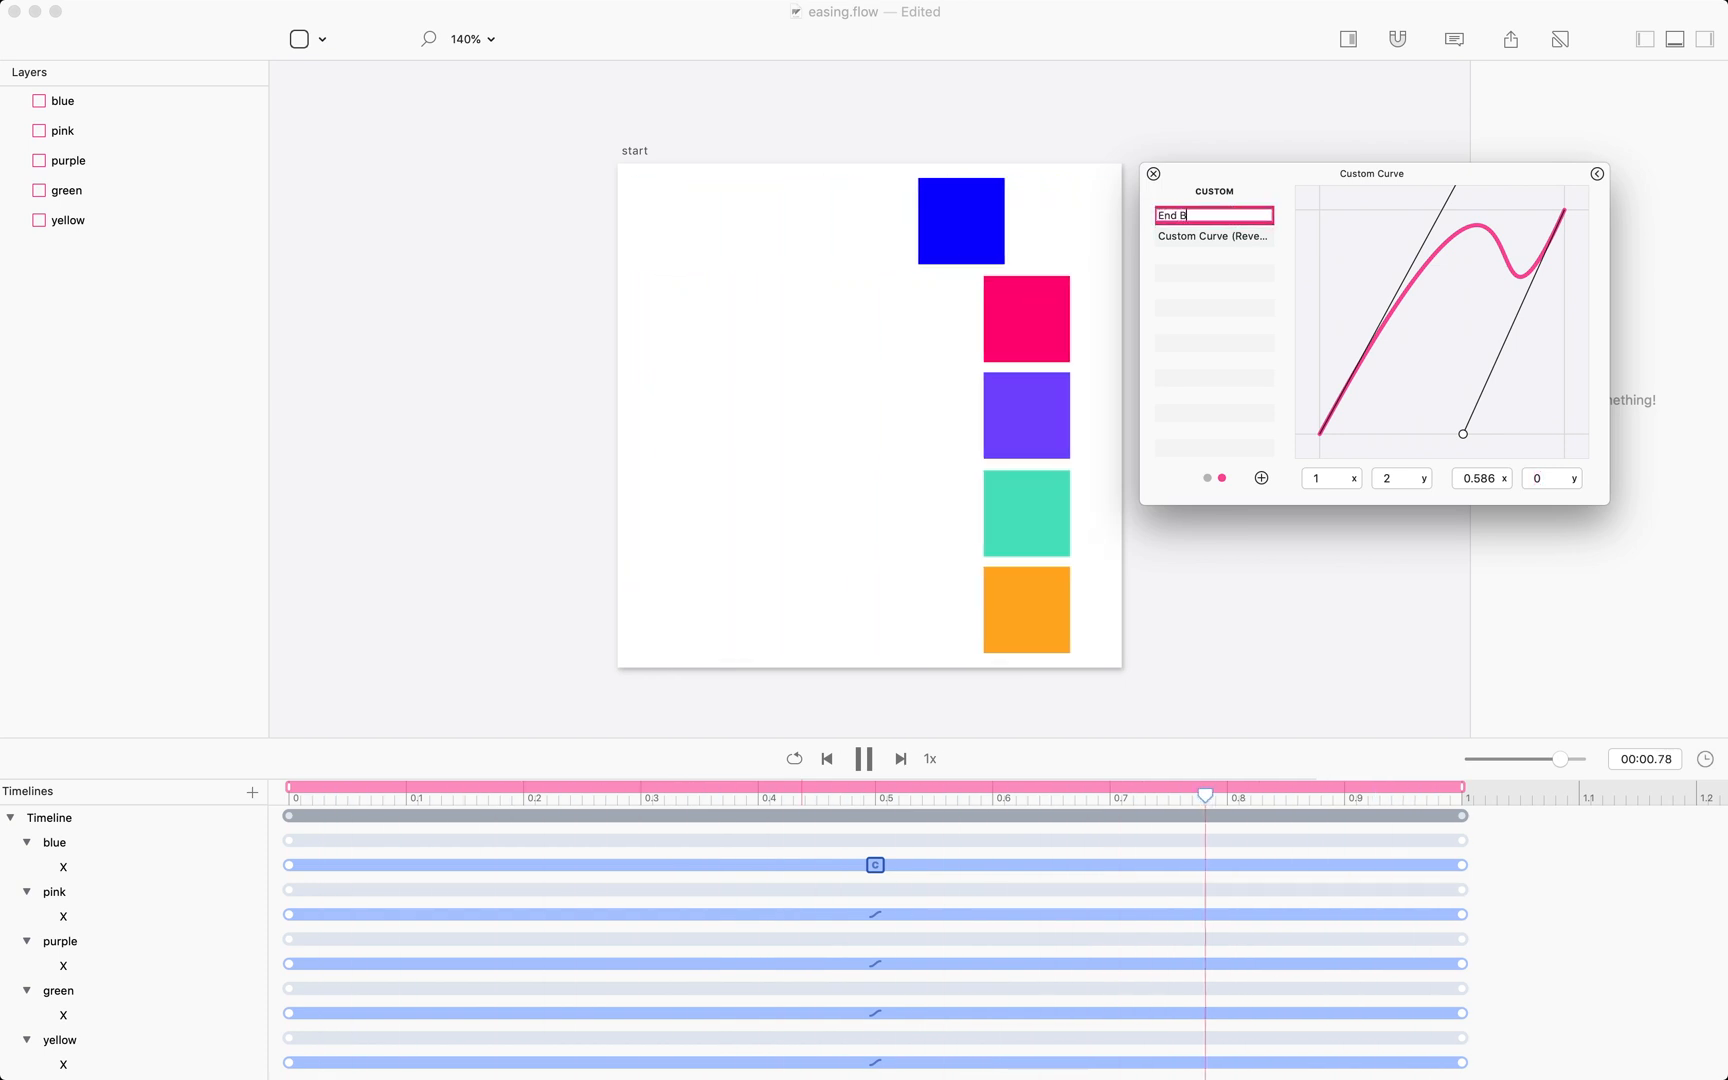
{"action": "type", "text": "ounce"}
{"action": "key", "text": "Return"}
{"action": "key", "text": "space"}
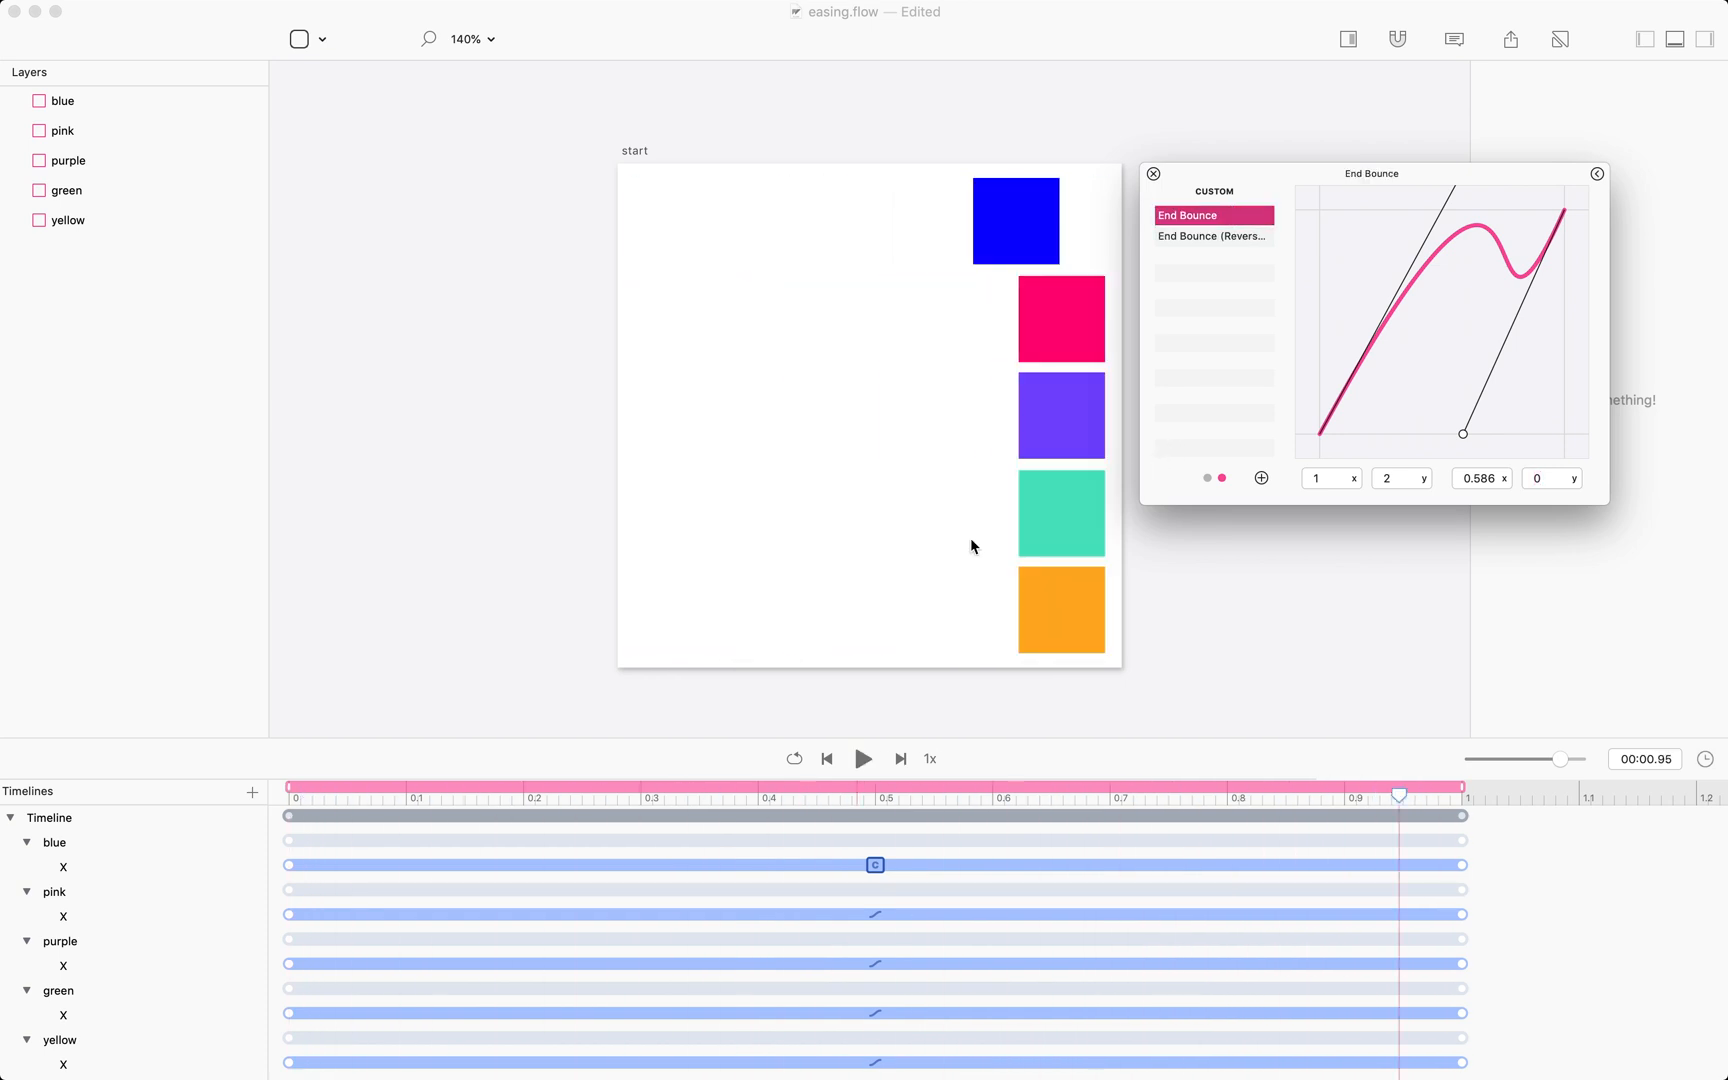
{"action": "left_click", "coordinate": [864, 760]}
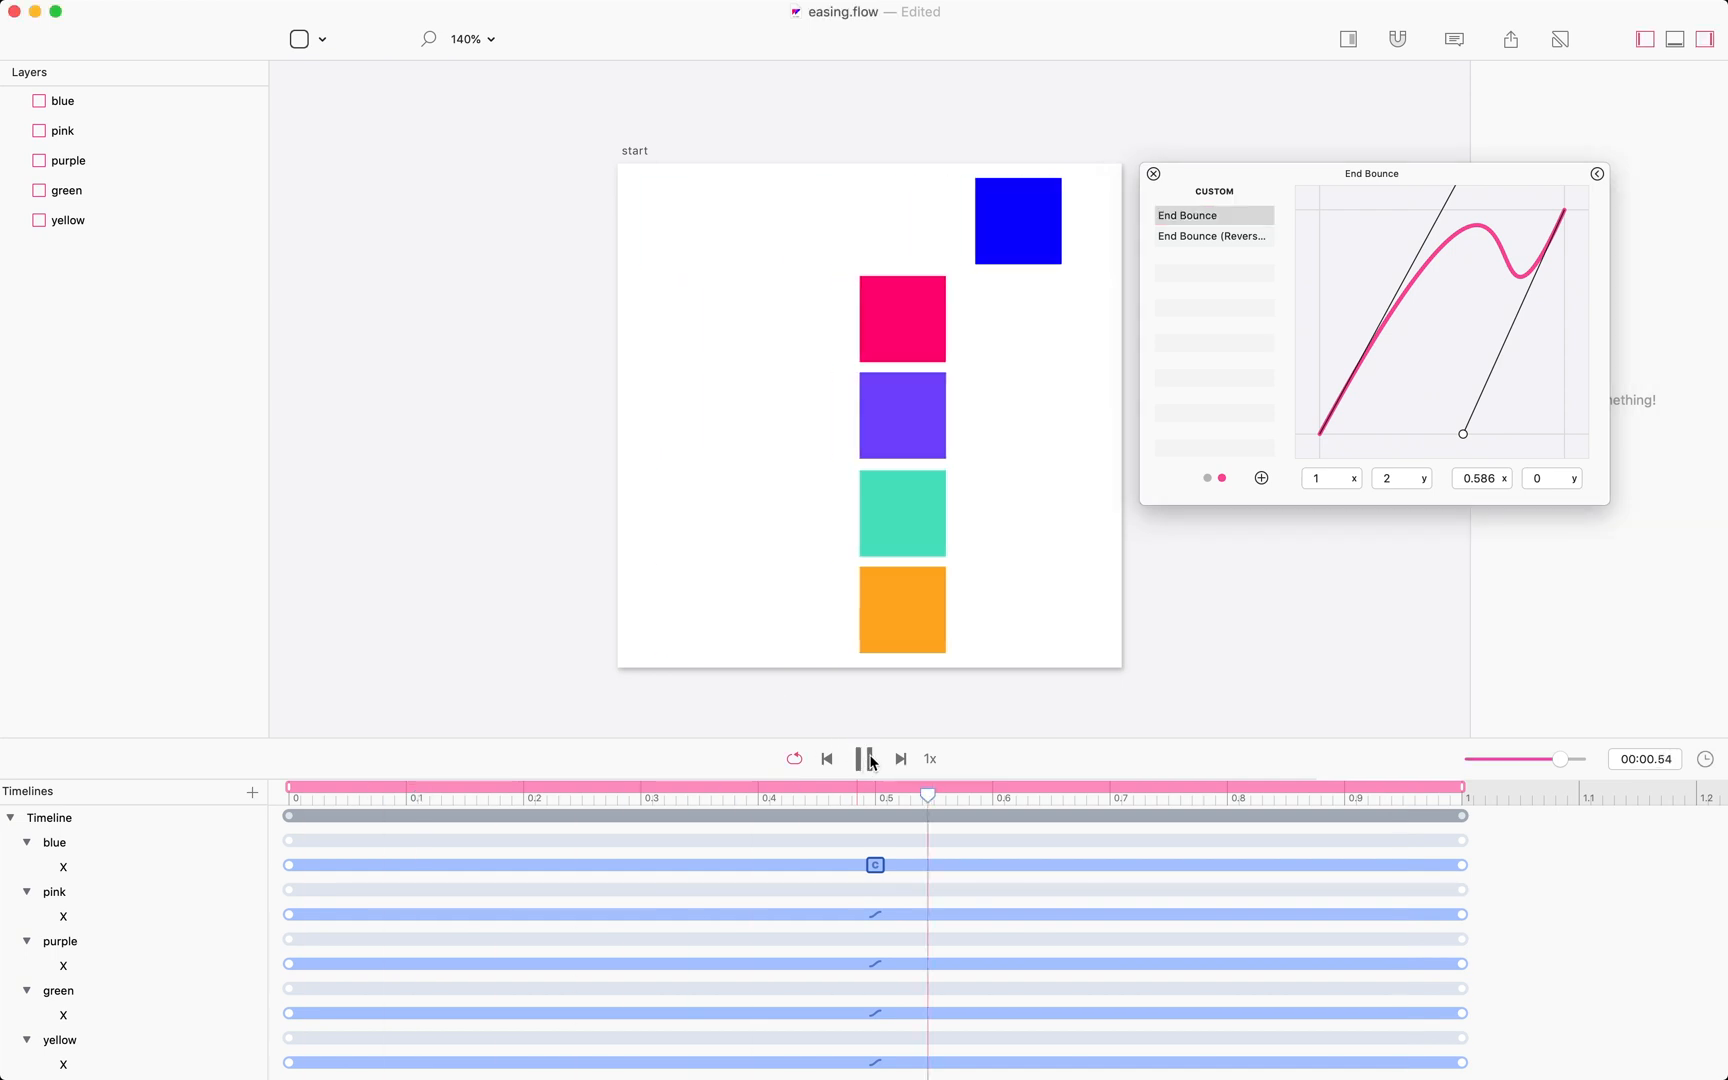
Apply the End Bounce (Reversed) curve to the blue box's segment and replay the animation.
{"action": "left_click", "coordinate": [1222, 237]}
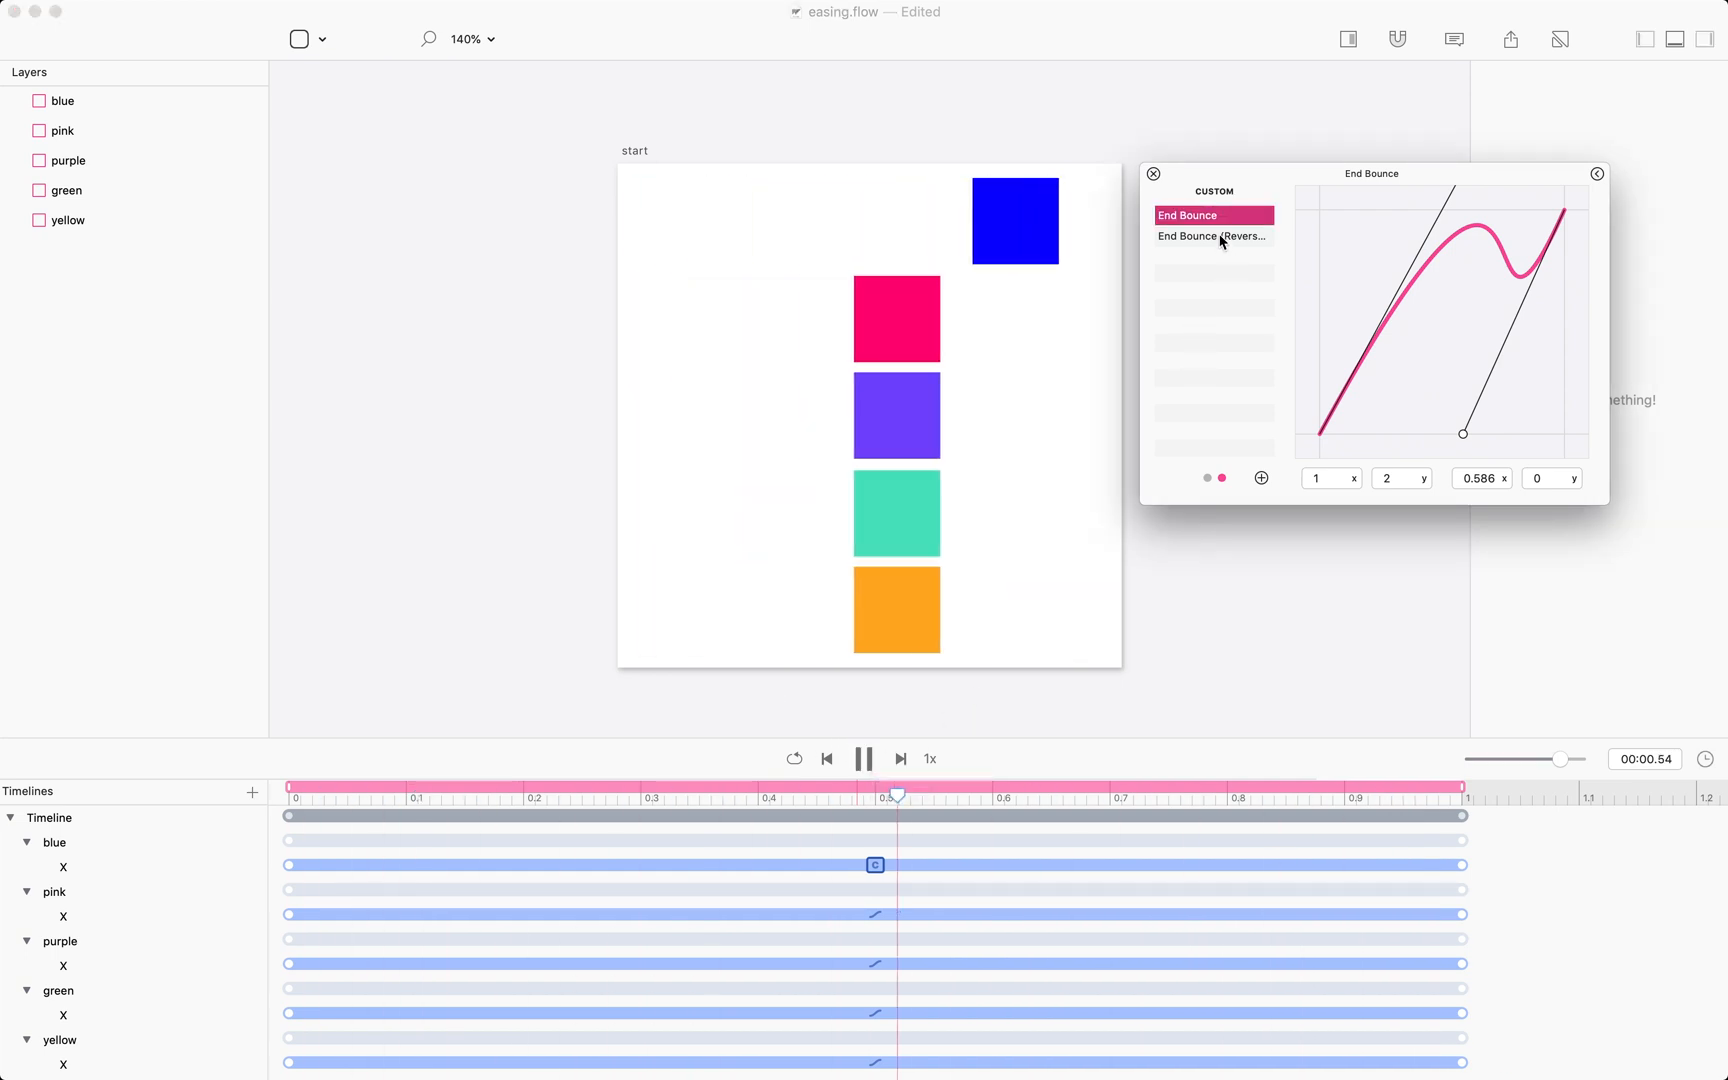
{"action": "left_click", "coordinate": [1221, 238]}
{"action": "left_click", "coordinate": [865, 760]}
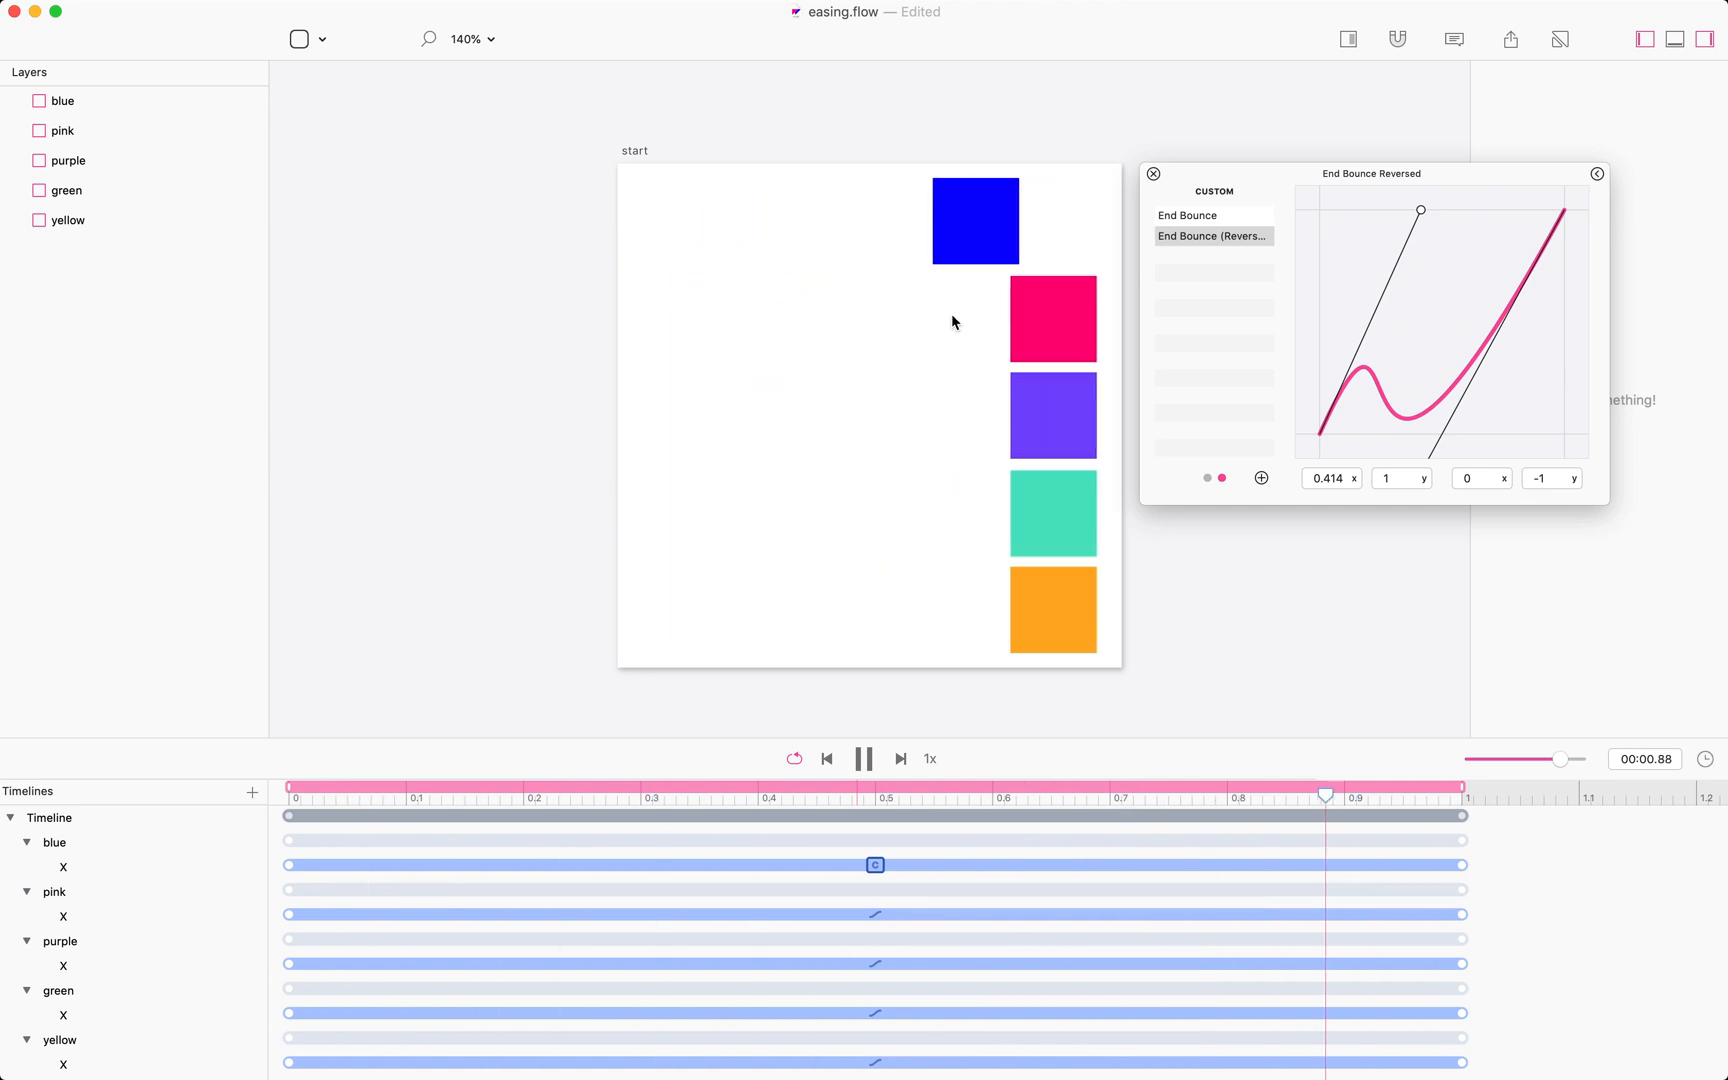
{"action": "left_click", "coordinate": [868, 762]}
{"action": "left_click", "coordinate": [864, 760]}
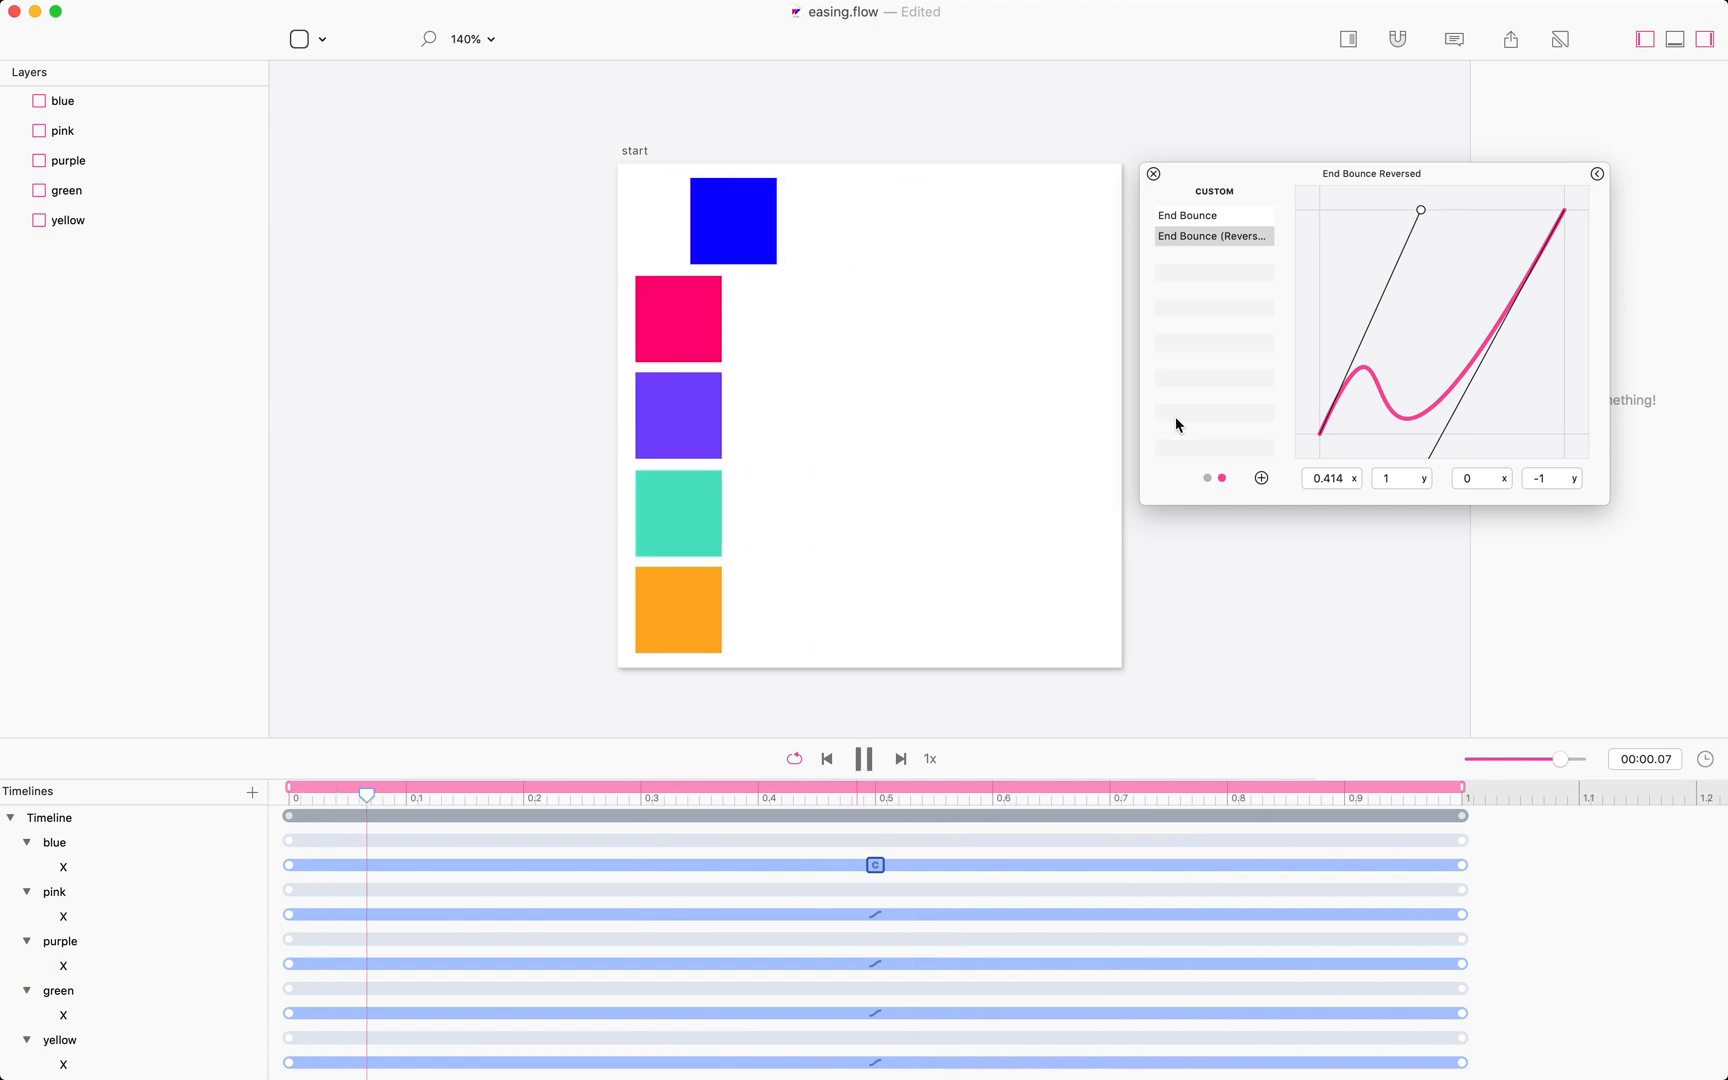
Collapse the curve editor and switch back and forth between the custom and standard easing pages.
{"action": "left_click", "coordinate": [1397, 190]}
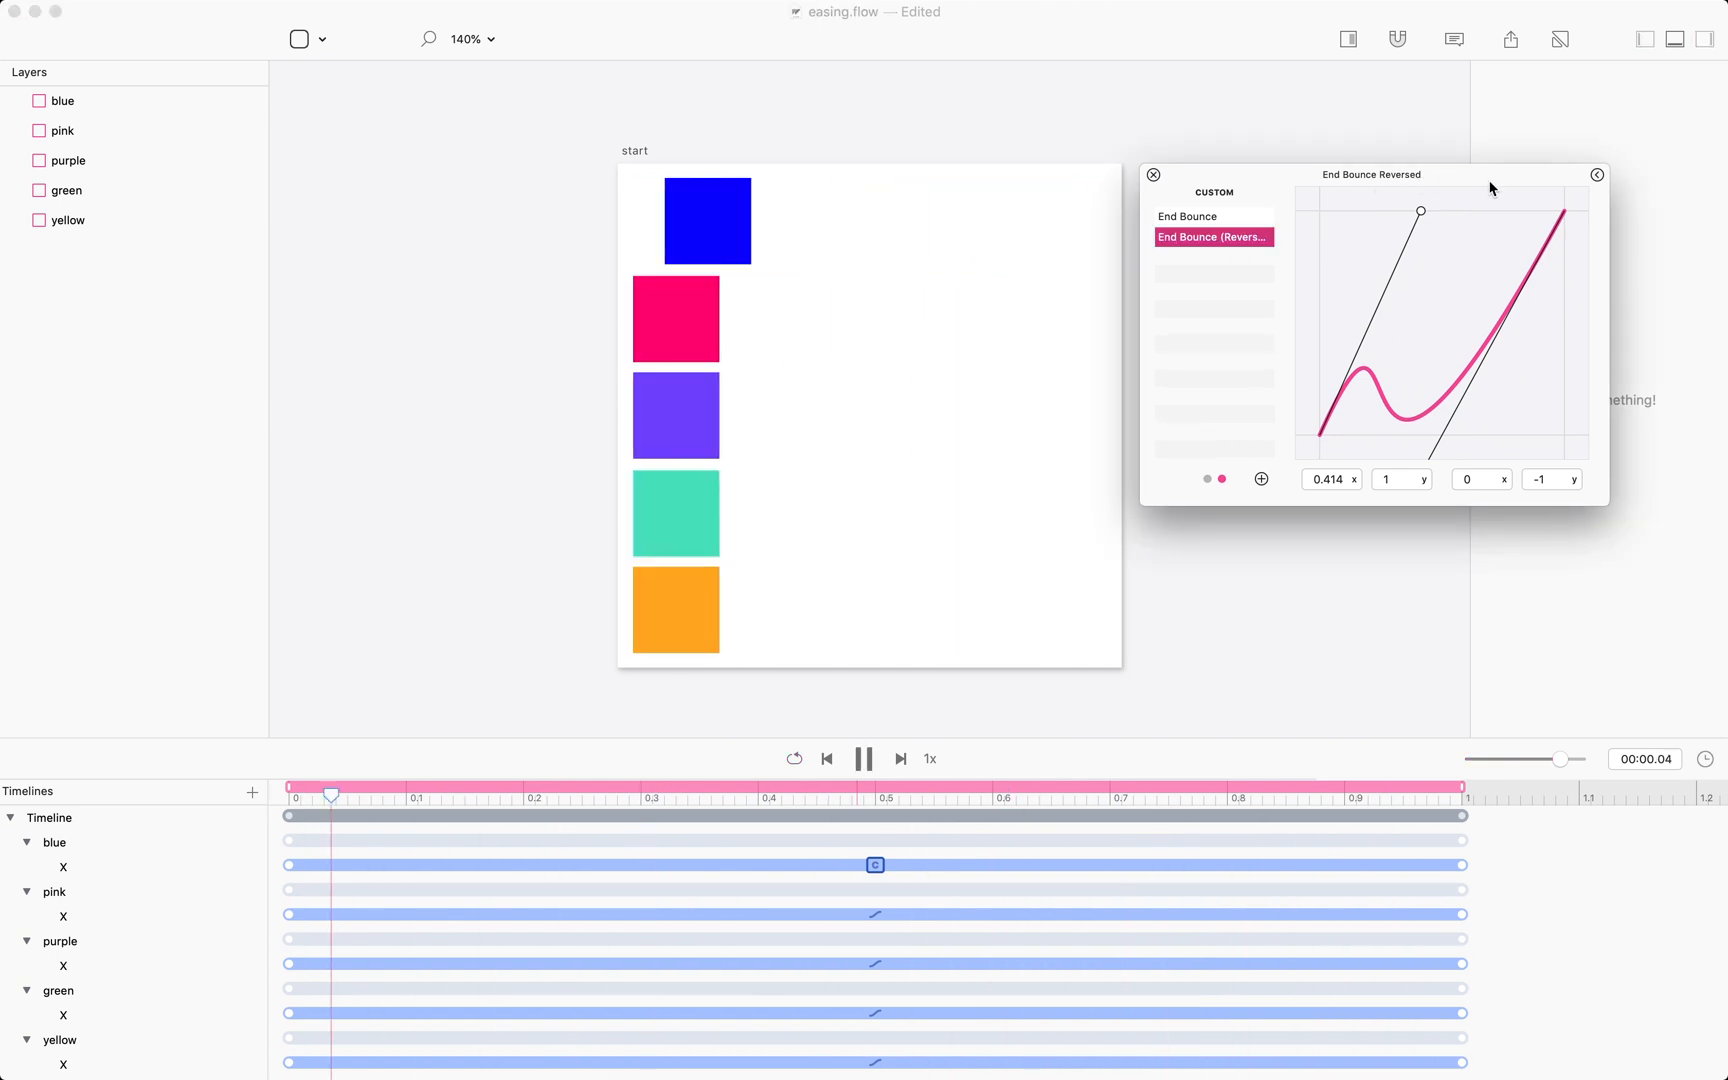
{"action": "left_click", "coordinate": [1597, 175]}
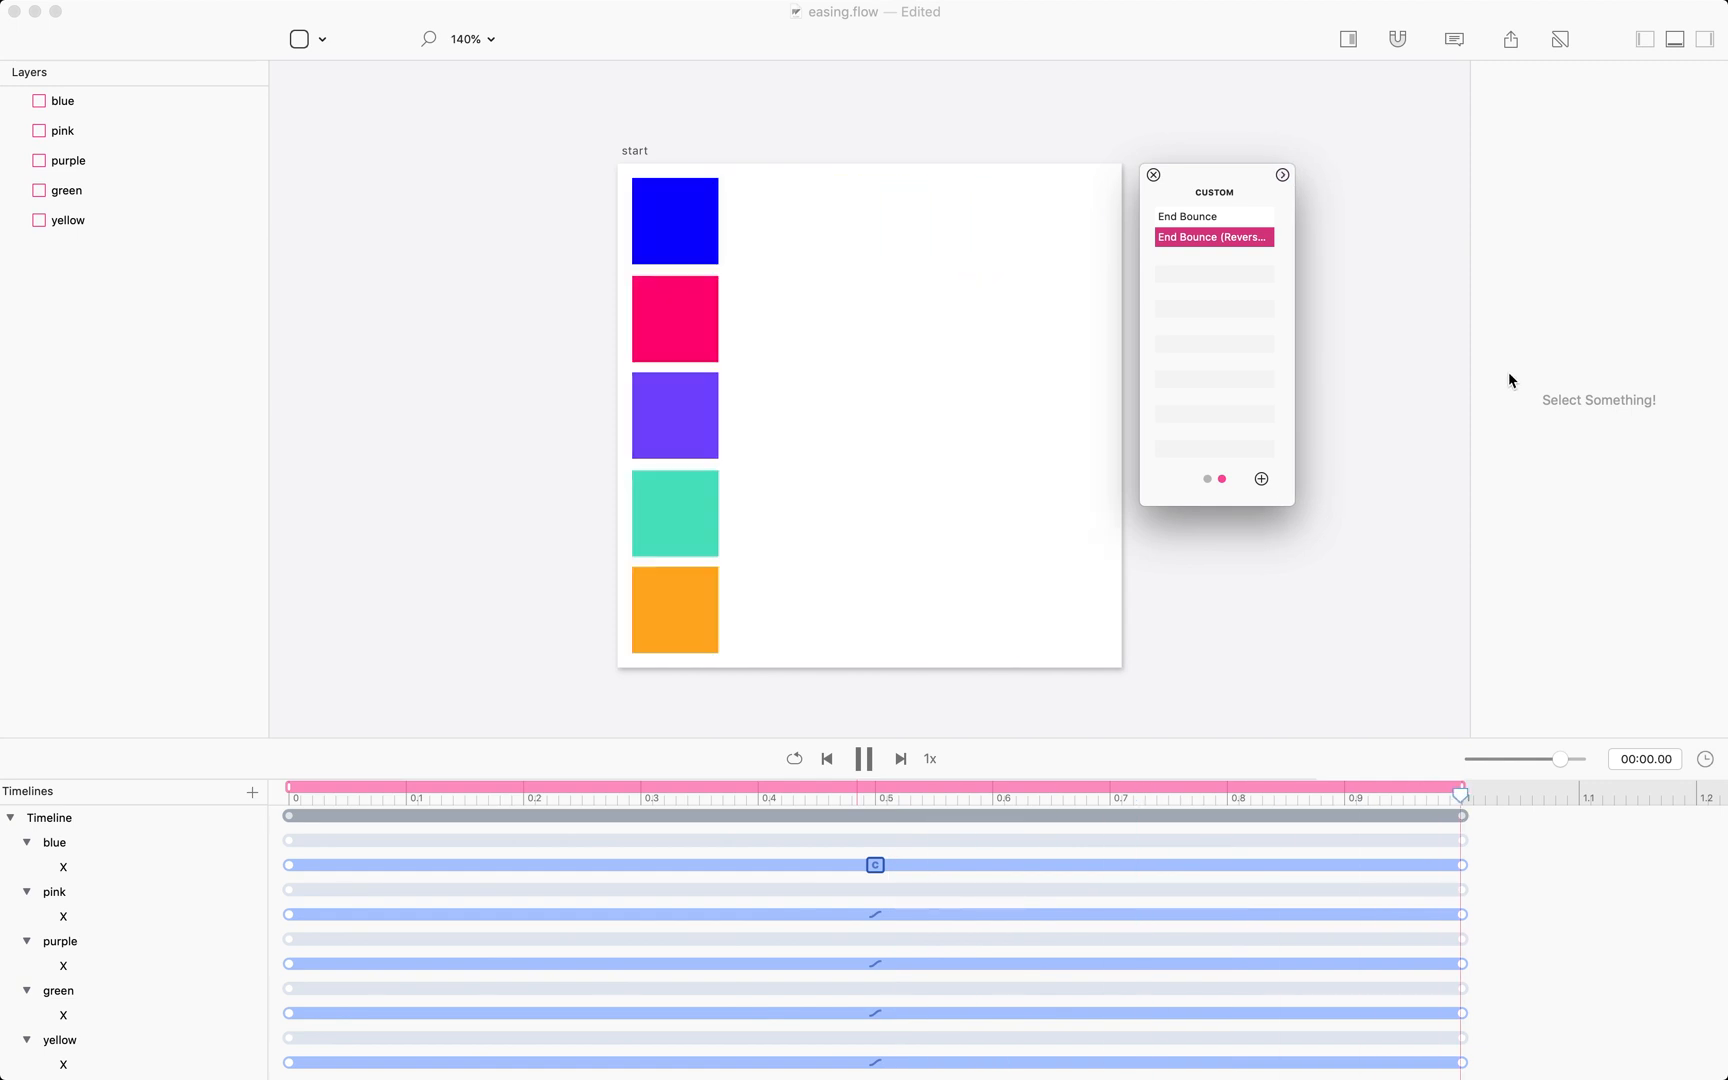
{"action": "left_click", "coordinate": [1221, 480]}
{"action": "left_click", "coordinate": [1222, 480]}
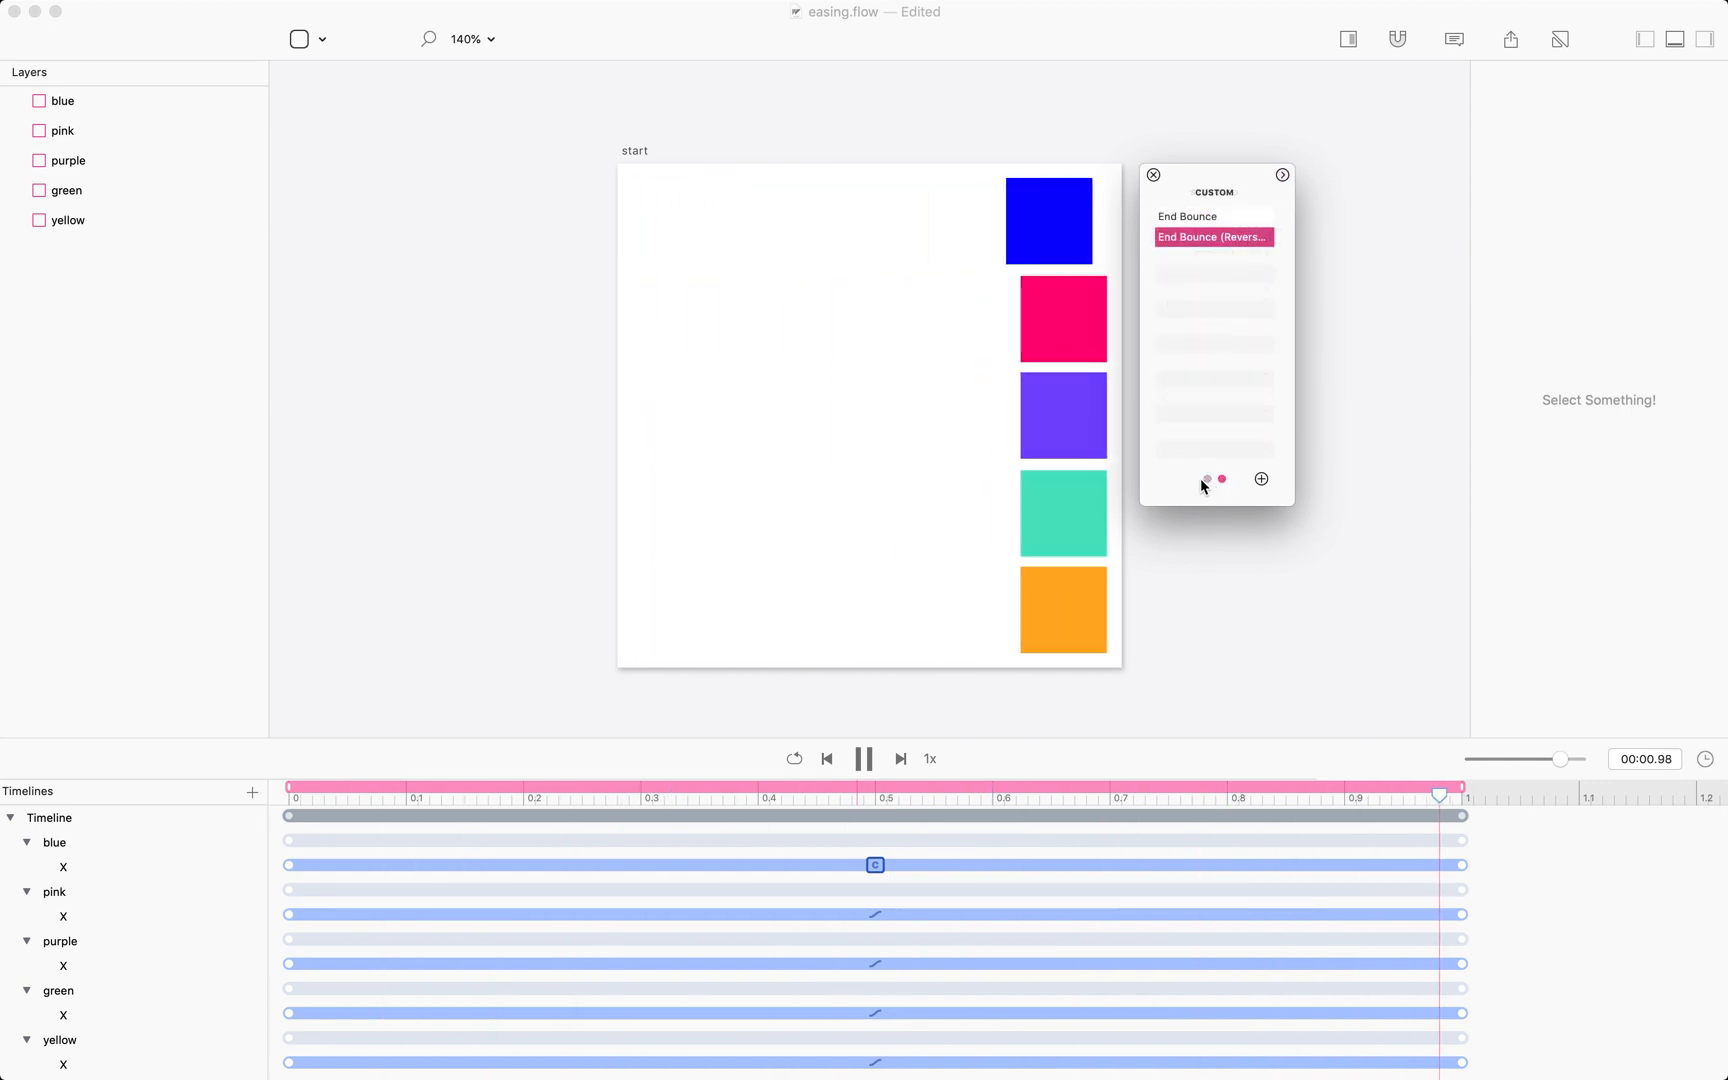
{"action": "left_click", "coordinate": [1222, 480]}
{"action": "left_click", "coordinate": [1222, 480]}
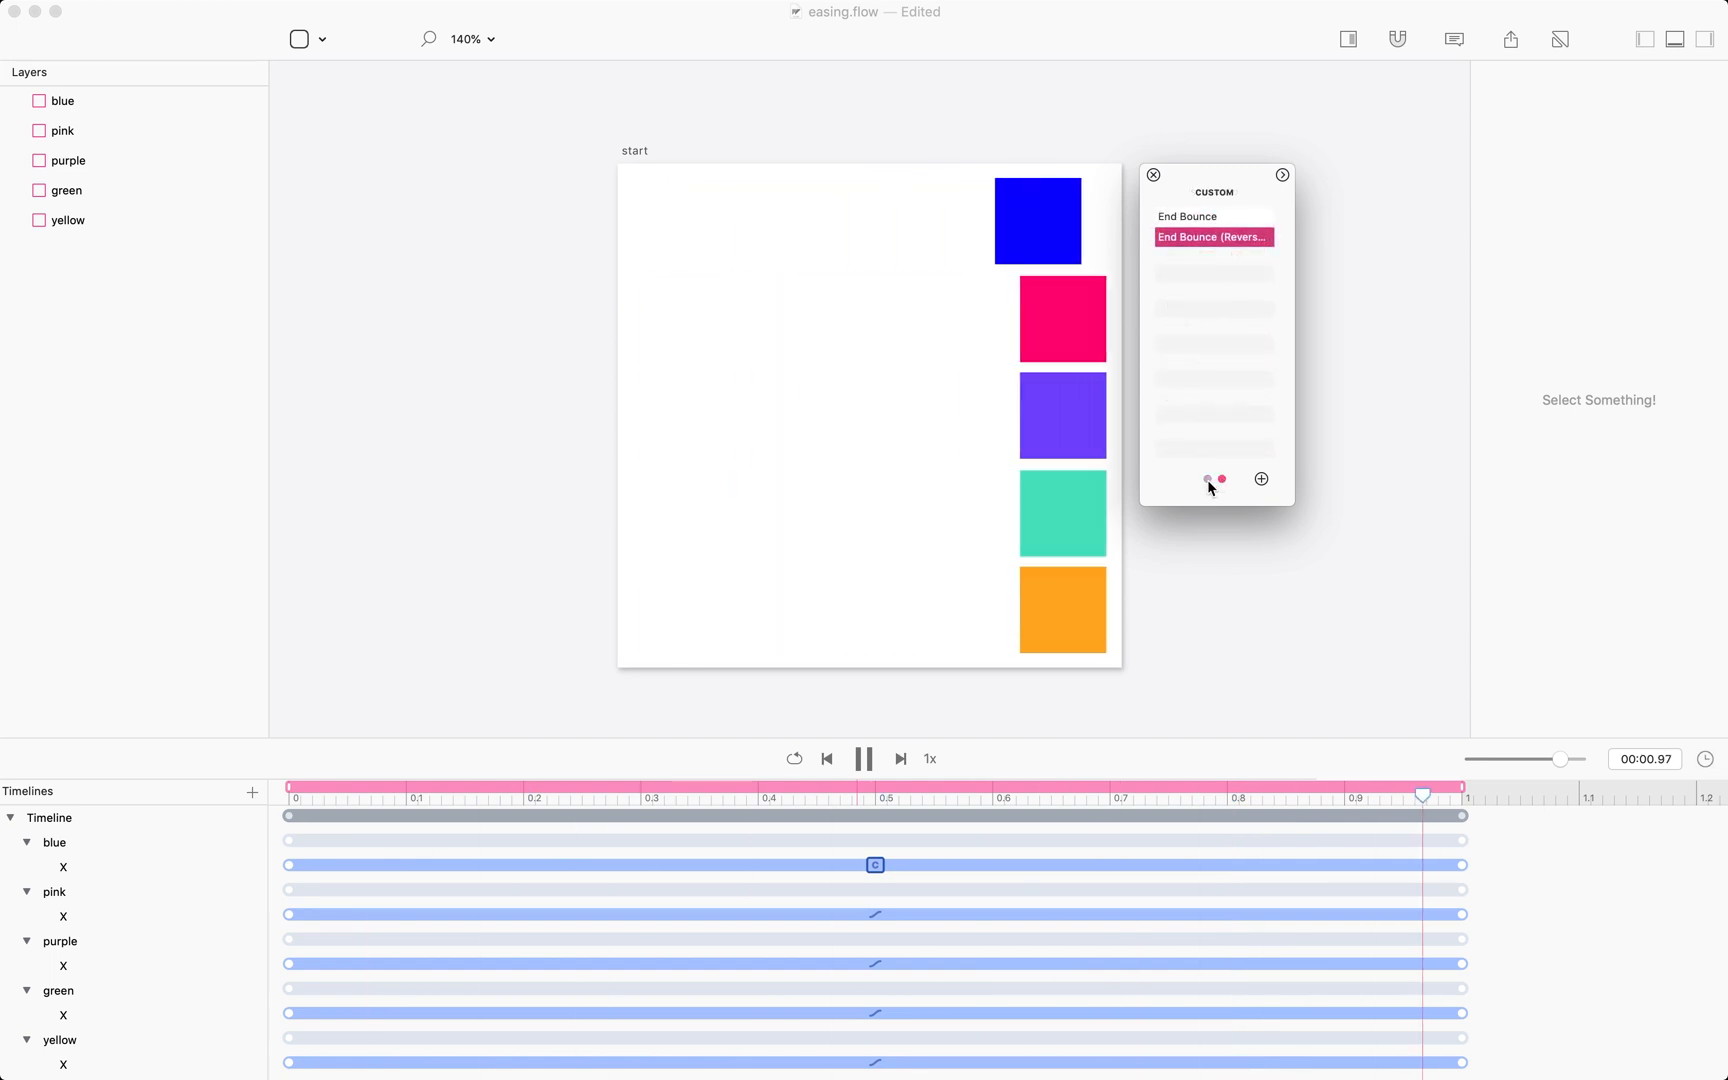
{"action": "left_click", "coordinate": [1207, 480]}
{"action": "left_click", "coordinate": [1222, 480]}
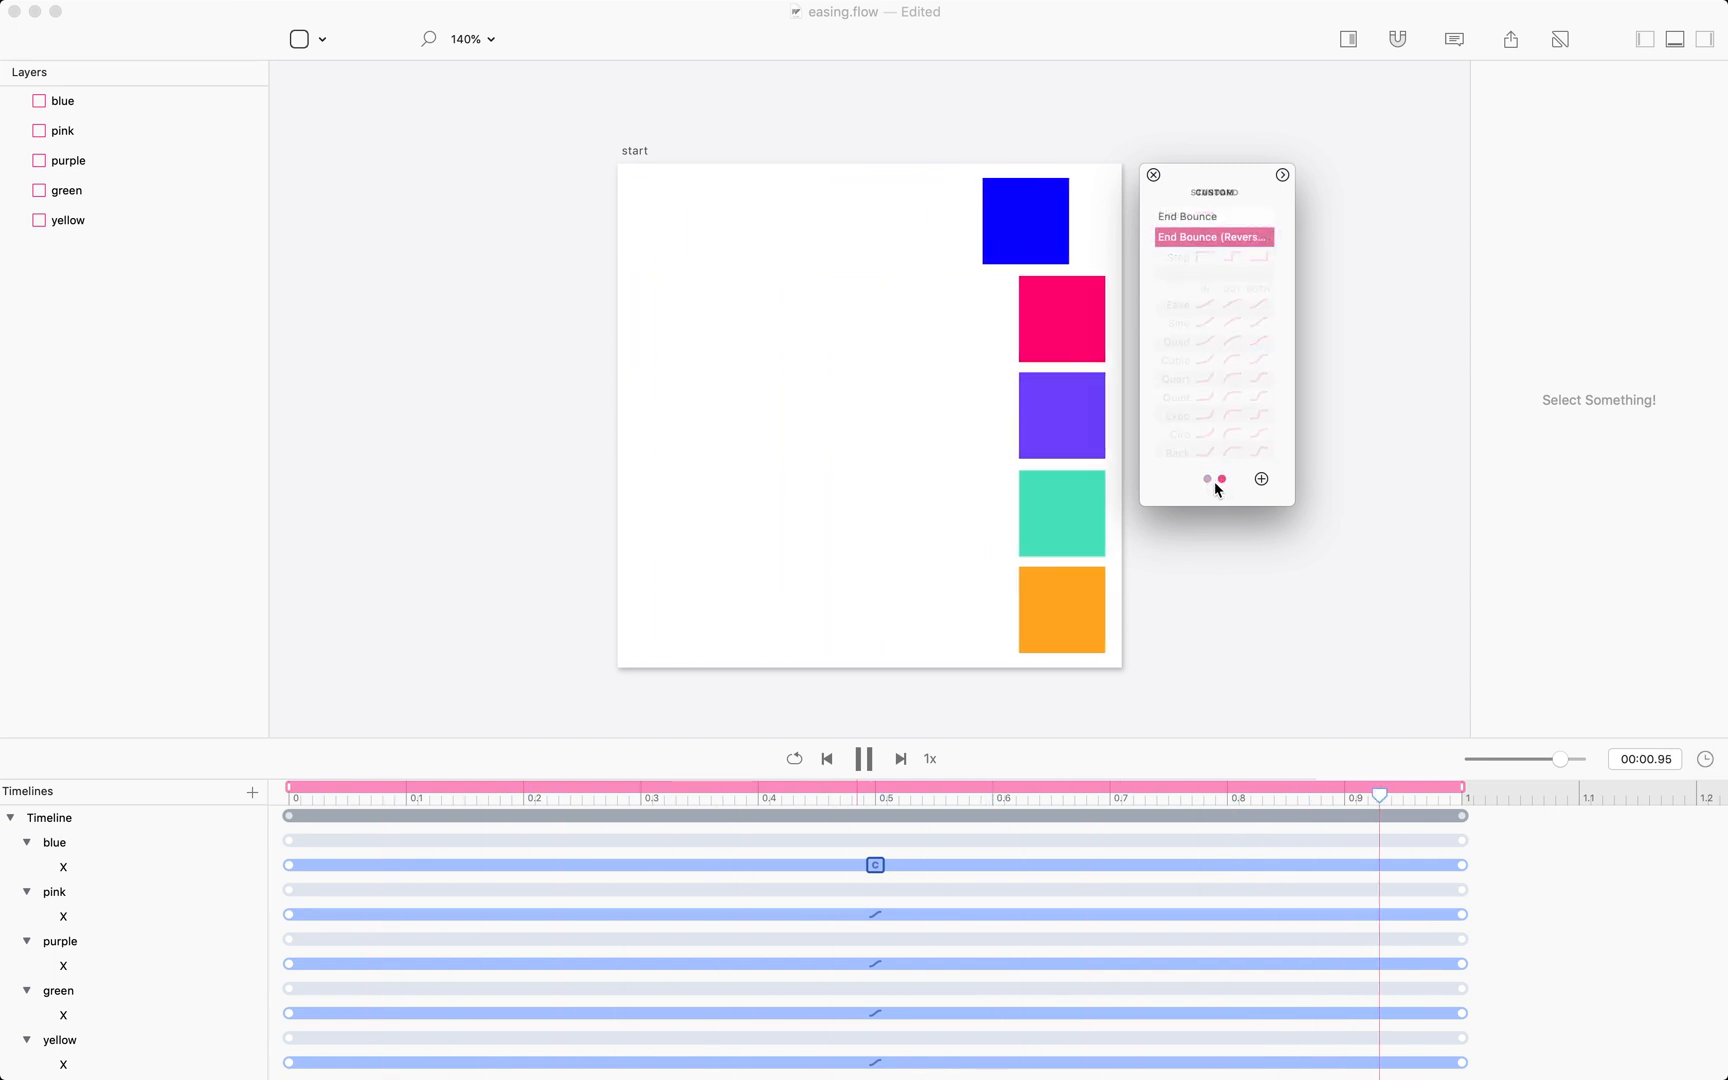
{"action": "left_click", "coordinate": [1209, 480]}
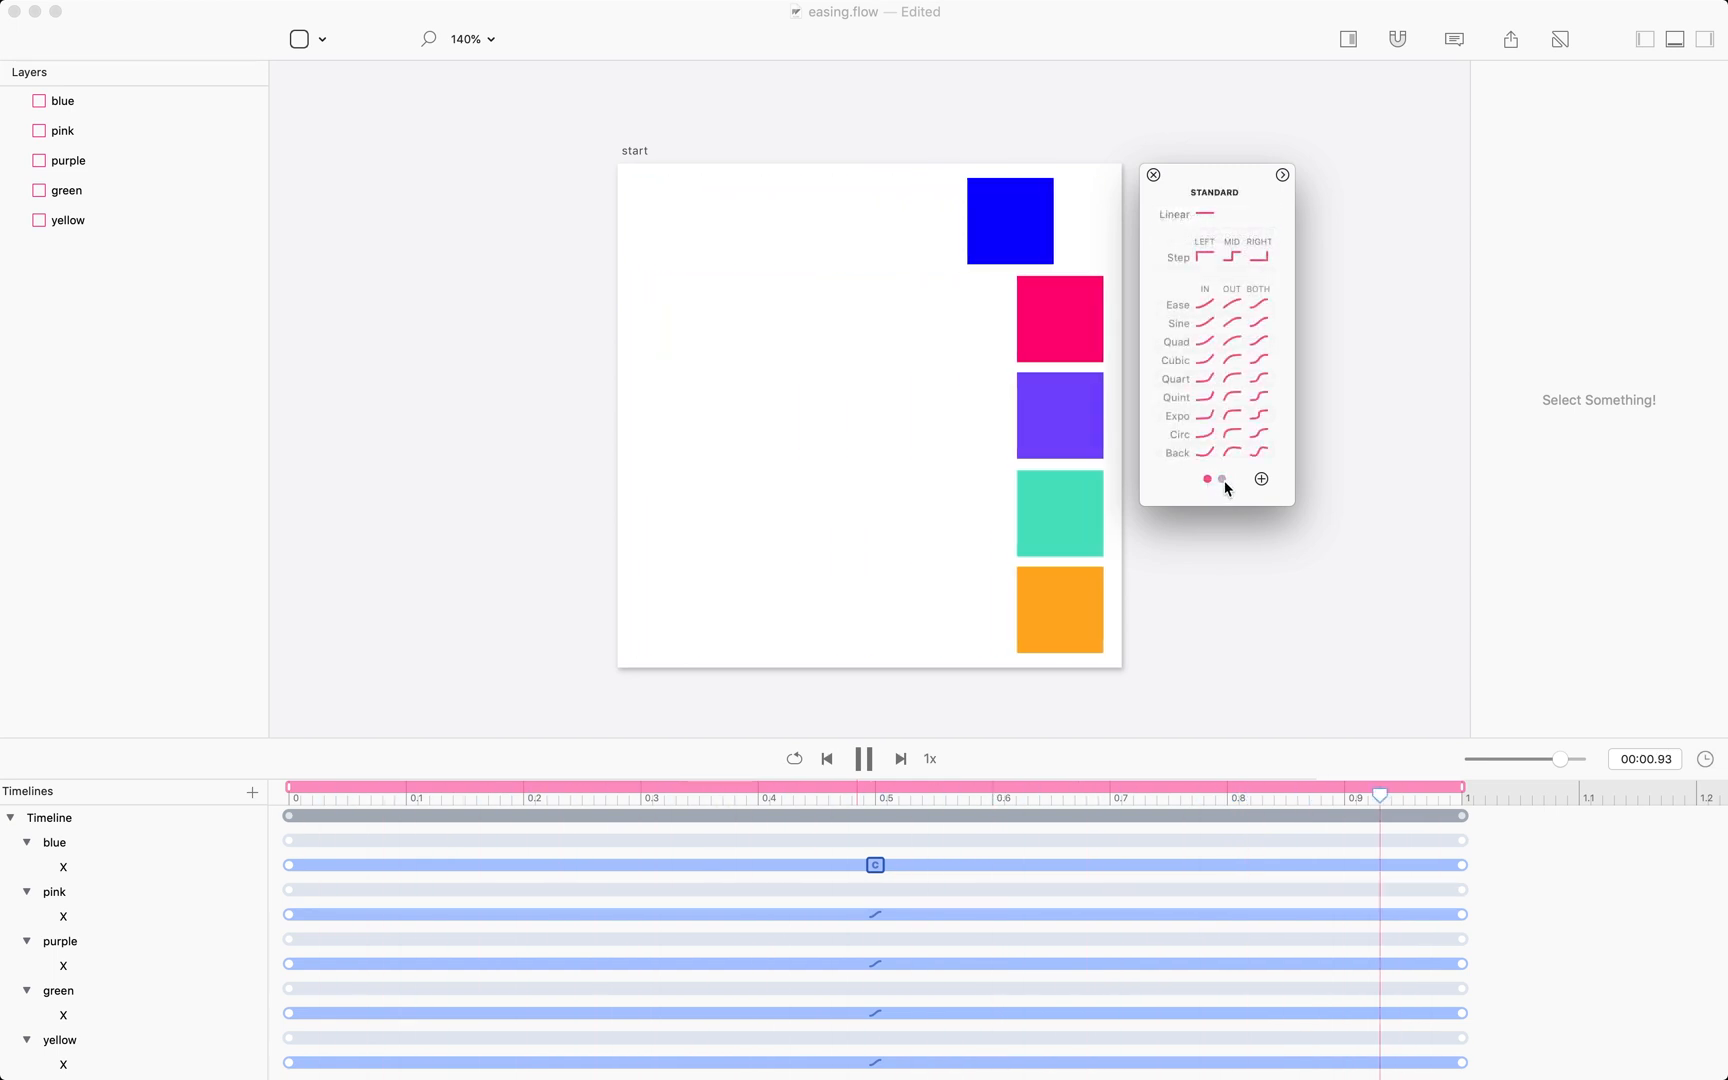
{"action": "left_click", "coordinate": [1222, 480]}
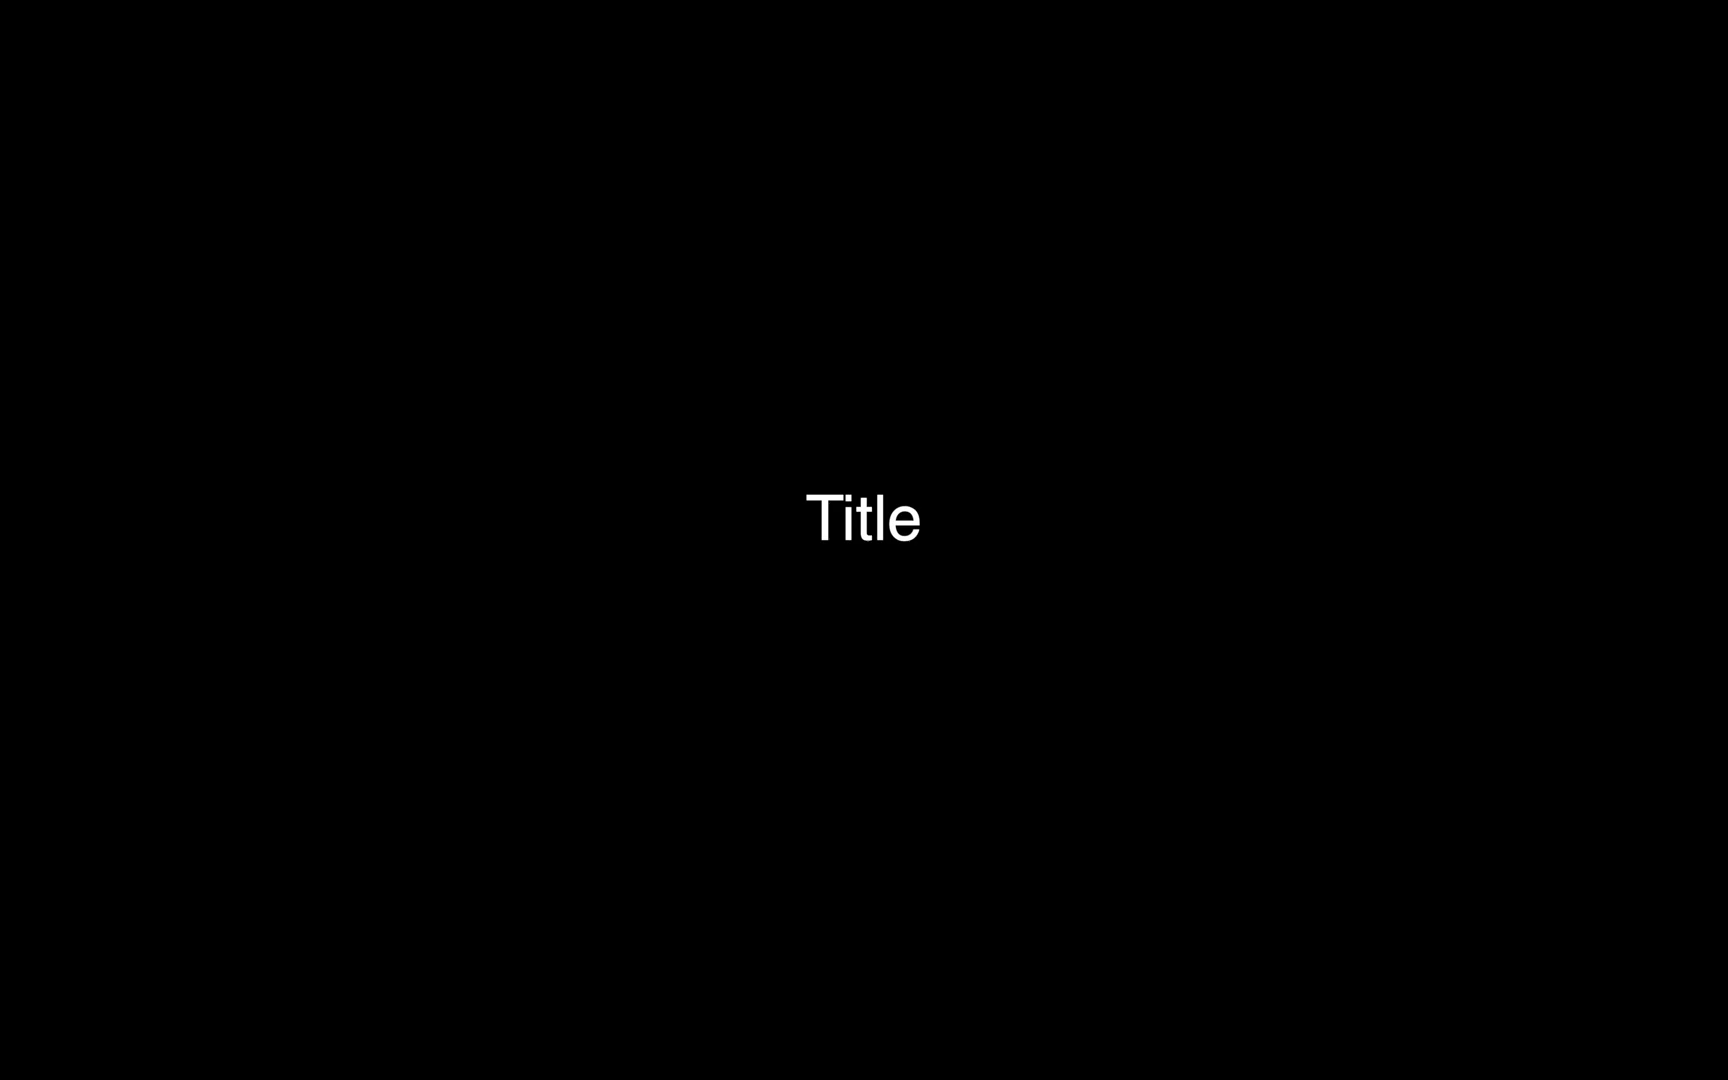